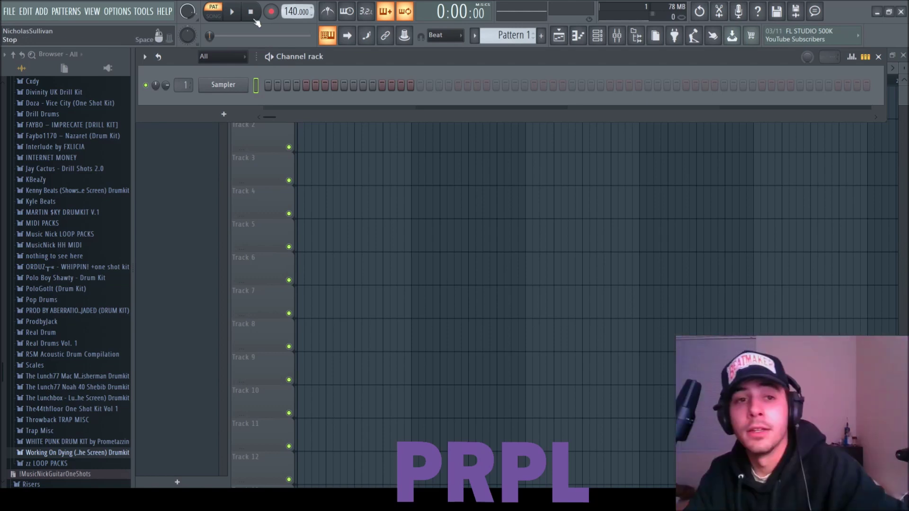
- Set up the project in song mode with an FL Keys instrument and a tempo of 150 BPM
key(l)
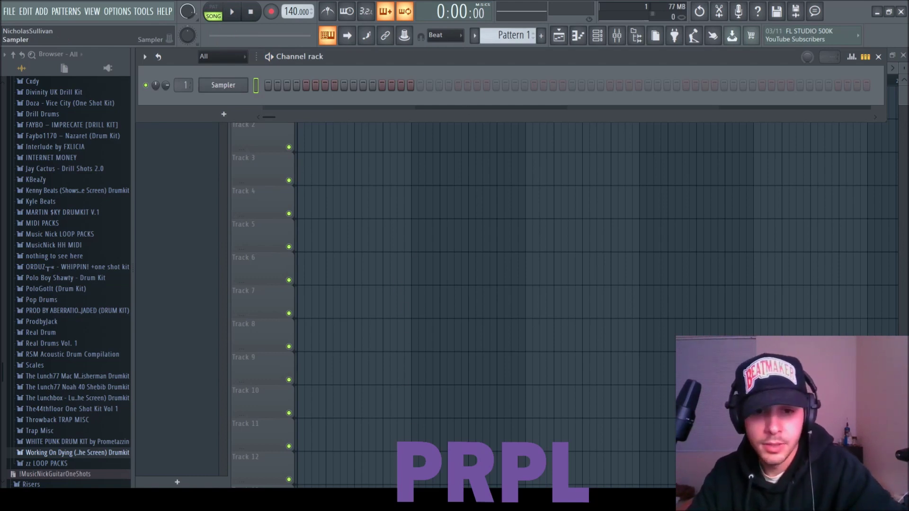
click(396, 256)
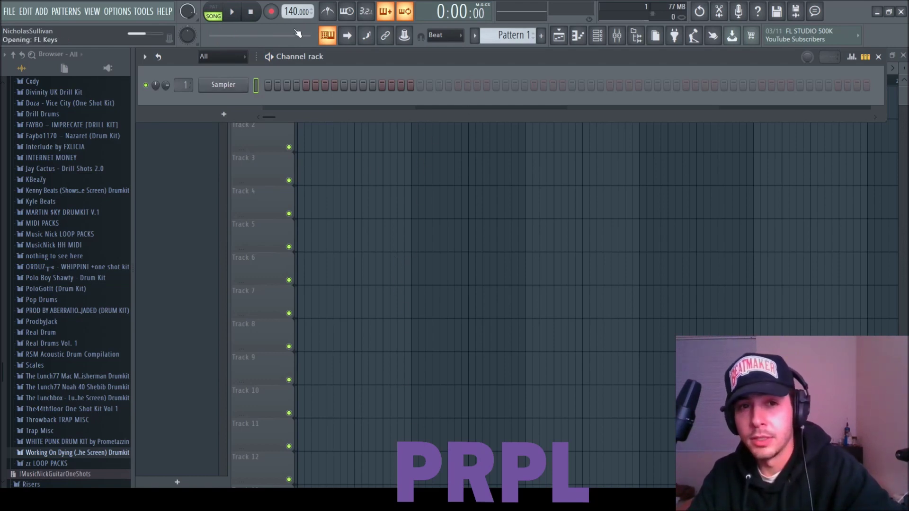
drag(296, 12, 297, 6)
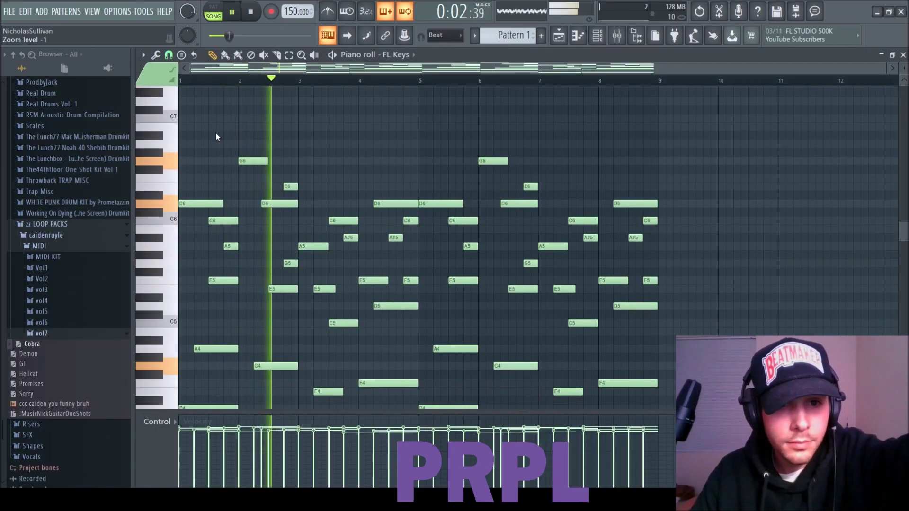
- Listen to the Cobra MIDI loop in the FL Keys piano roll while looking through its notes, and stop playback
drag(904, 67, 904, 72)
scroll(829, 180, down, 3)
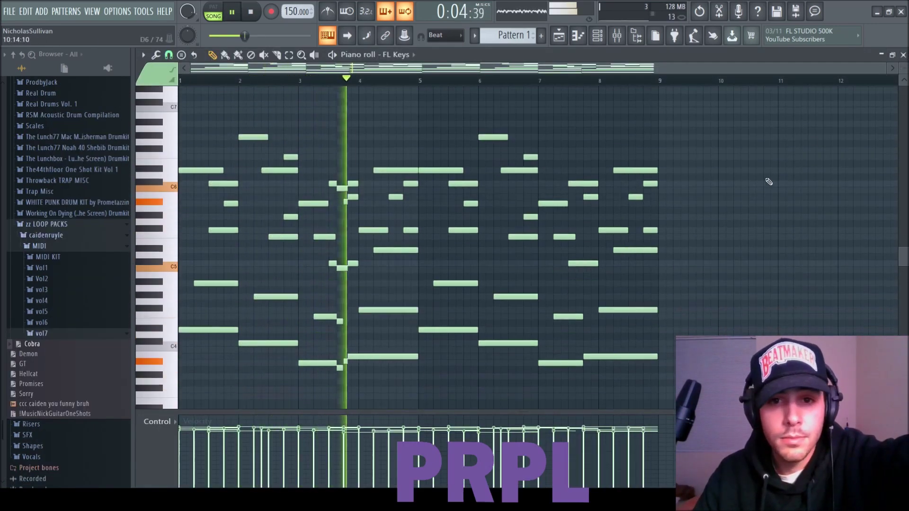
scroll(753, 177, down, 3)
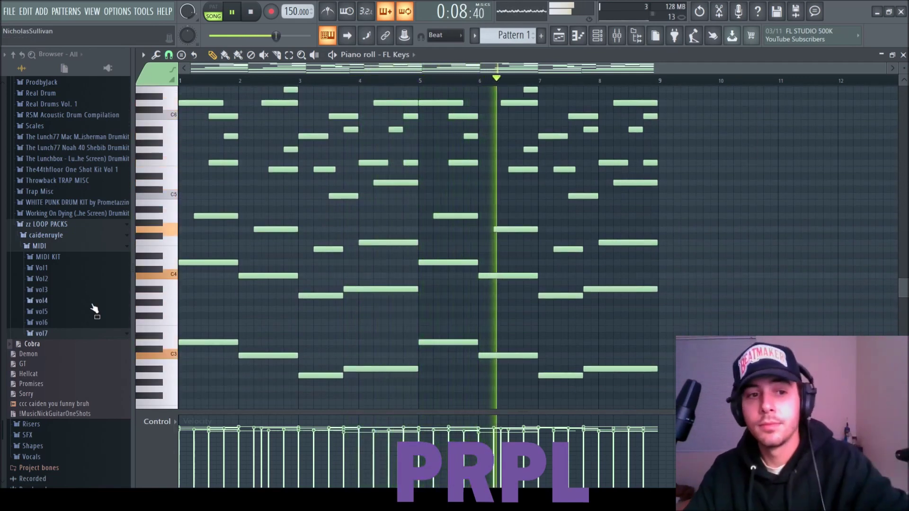
key(space)
- Load the Demon MIDI file from the vol7 folder into the FL Keys piano roll and listen to it
click(34, 355)
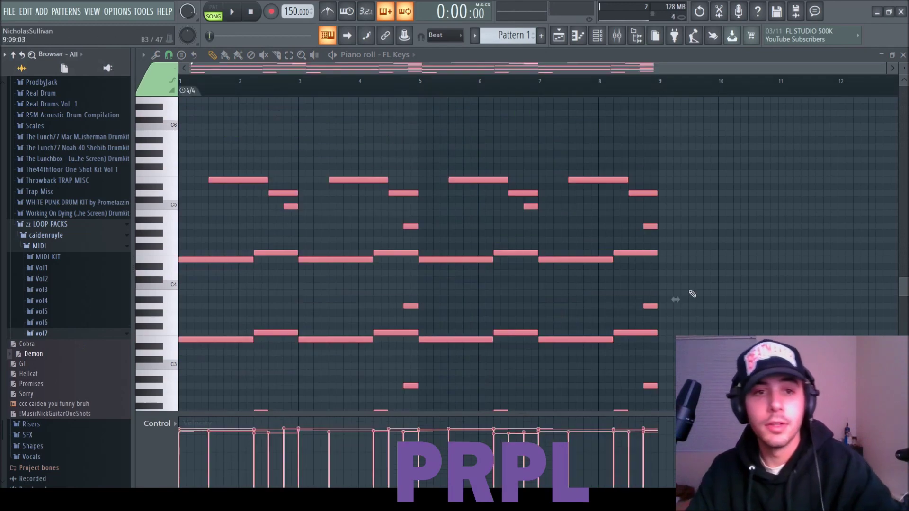
key(space)
scroll(711, 288, up, 2)
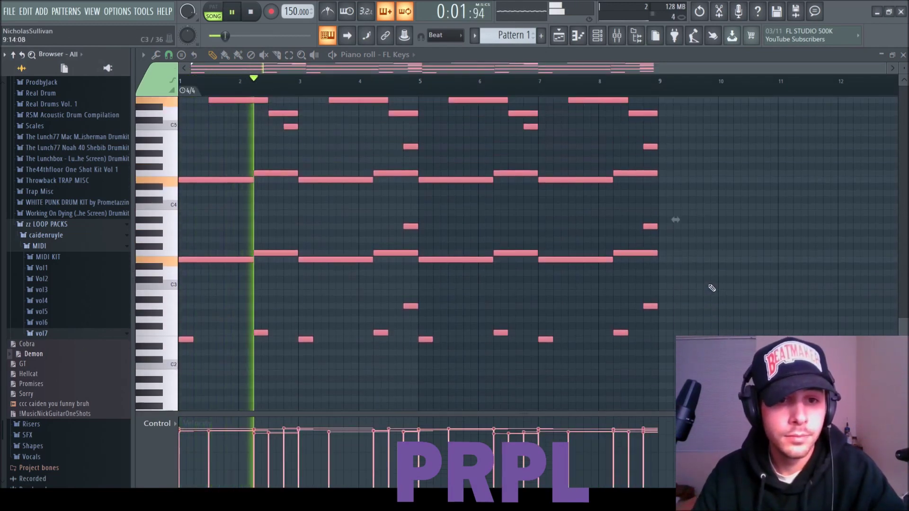
scroll(711, 288, up, 2)
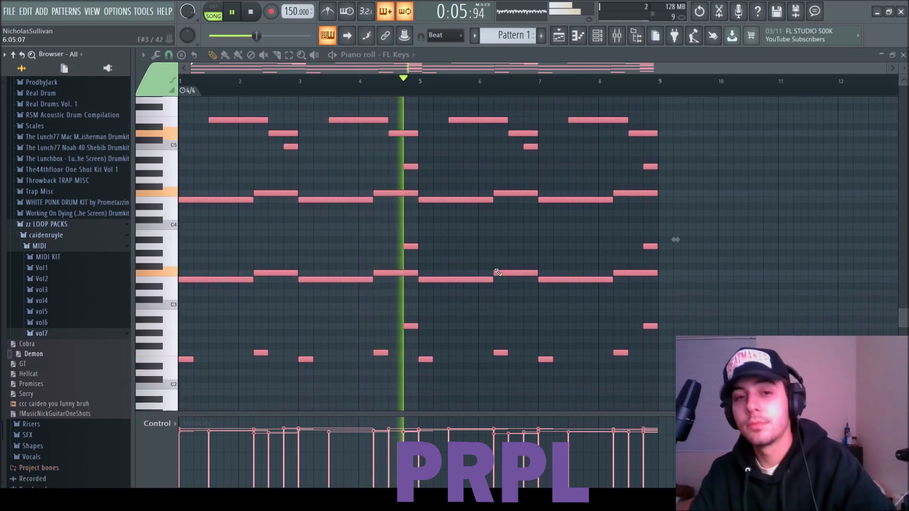
key(space)
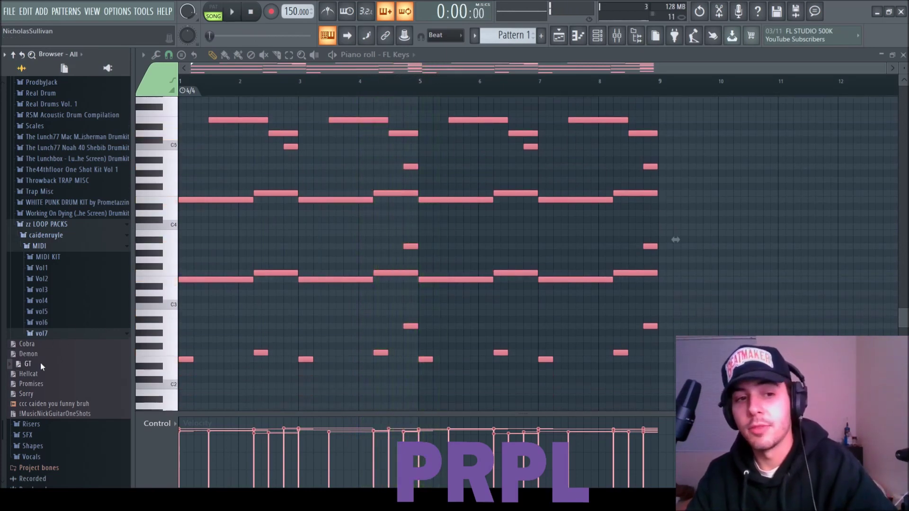
- Load the GT MIDI file from the vol7 folder into the FL Keys piano roll and play it through
key(space)
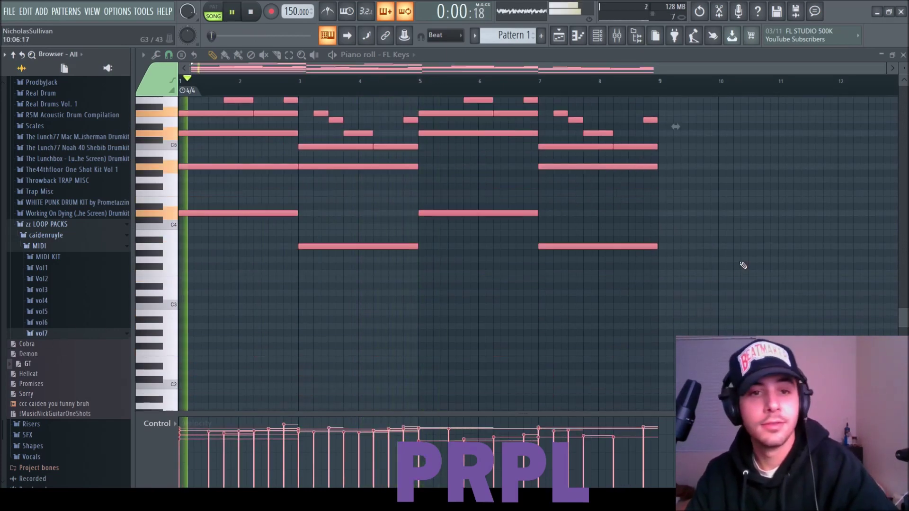
scroll(739, 270, up, 3)
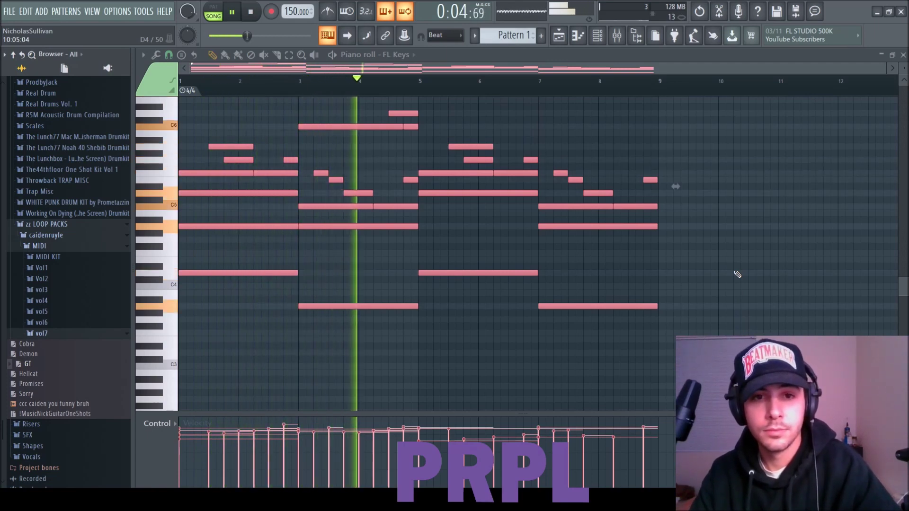
scroll(737, 274, up, 1)
scroll(737, 274, up, 4)
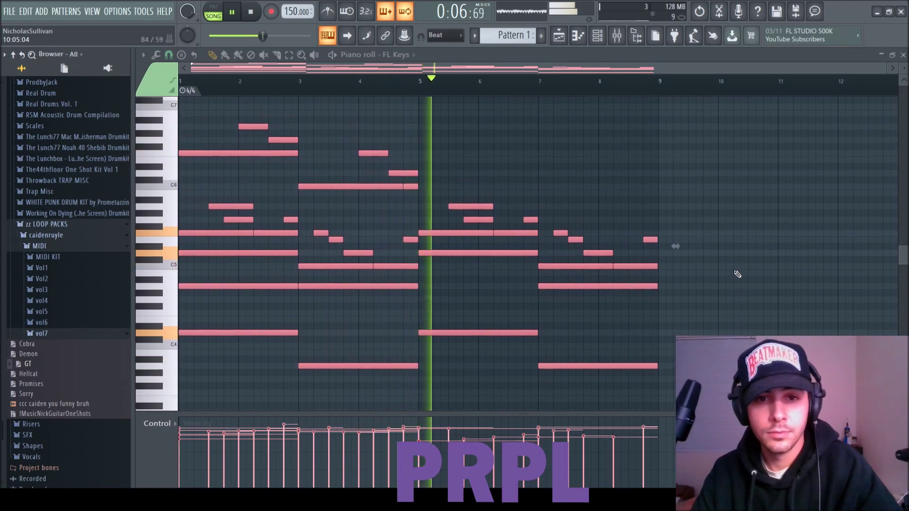
scroll(737, 274, down, 5)
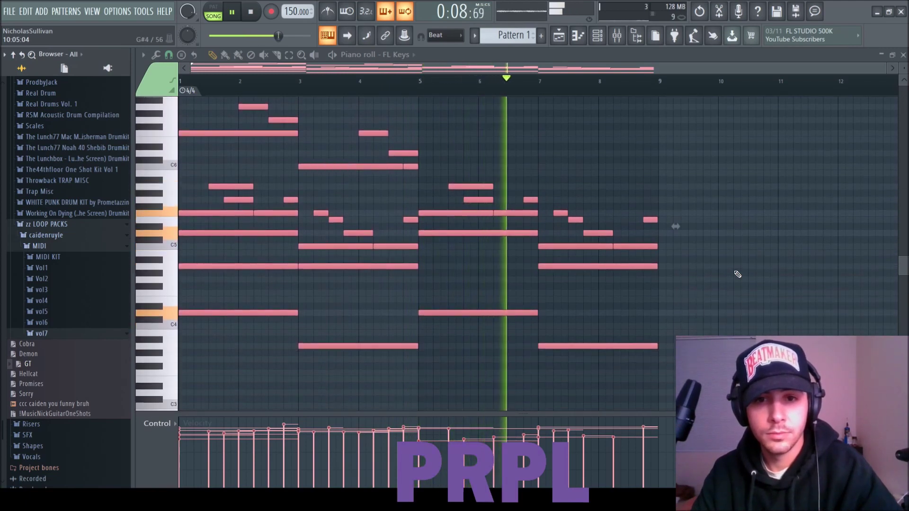
scroll(737, 274, up, 3)
scroll(735, 193, down, 1)
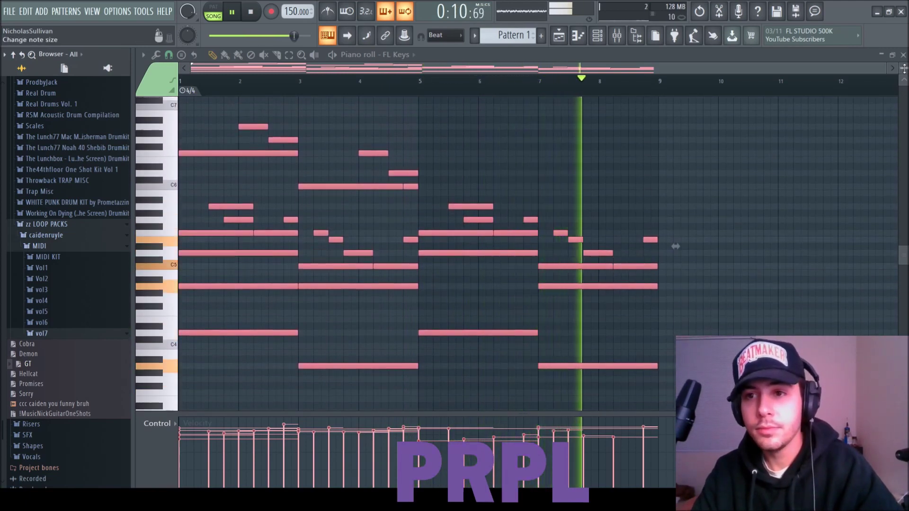
drag(904, 69, 904, 73)
key(space)
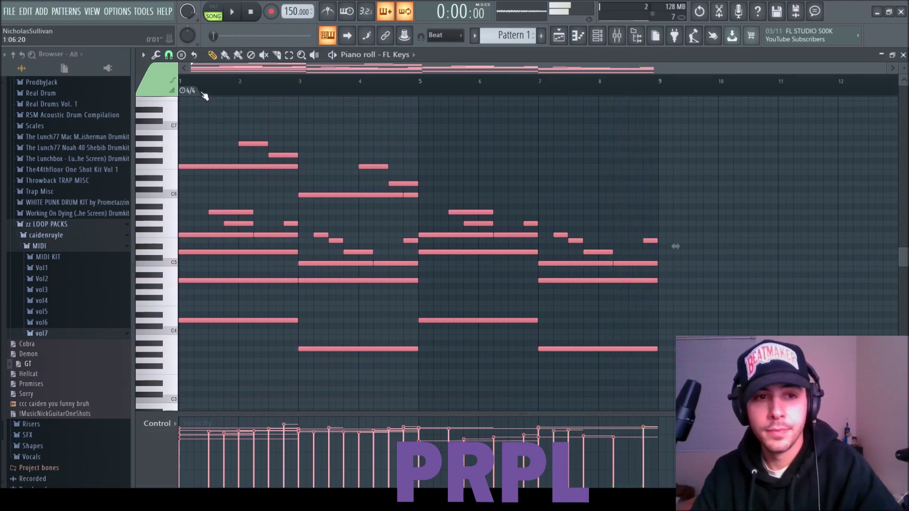
- Move all notes of the first four bars eight bars later, starting at bar 9
click(218, 129)
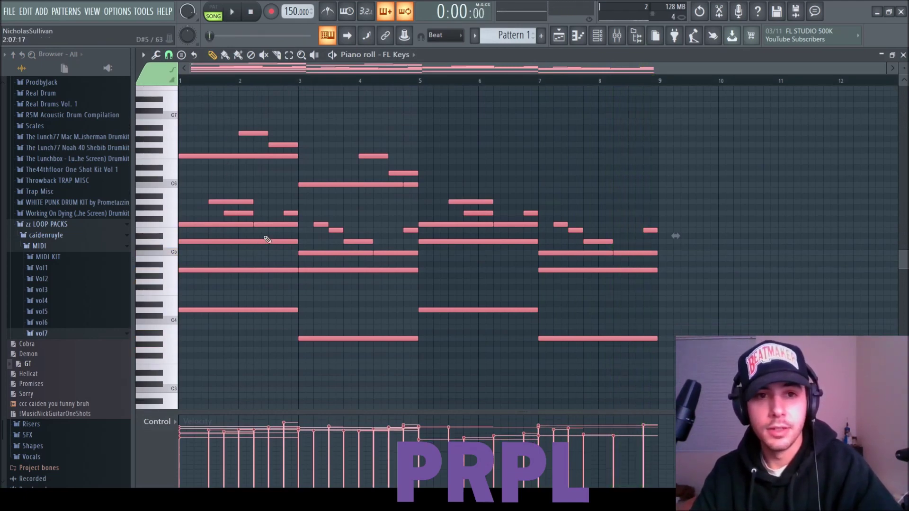
drag(412, 369, 244, 83)
scroll(193, 339, down, 2)
drag(193, 336, 672, 336)
- Shift the whole melody four bars earlier to start at bar 1, and deselect the notes
key(ctrl+a)
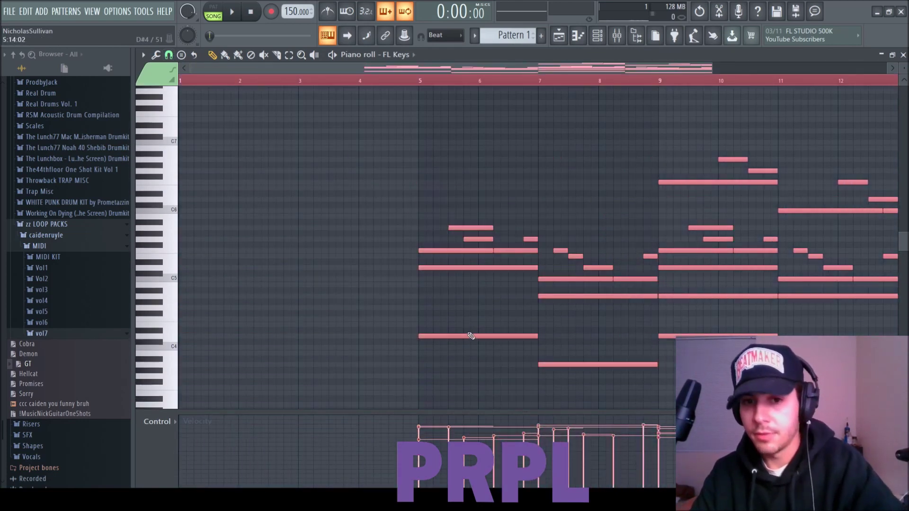
drag(455, 337, 216, 337)
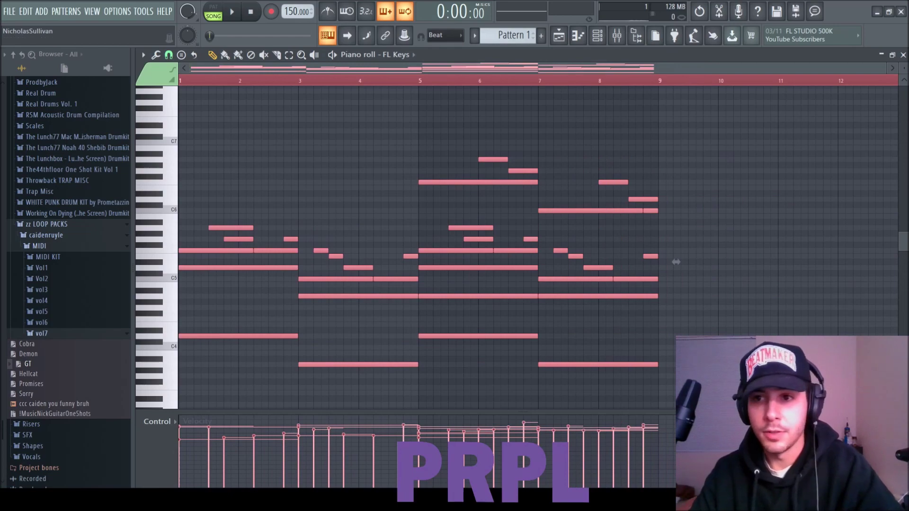
scroll(675, 262, up, 1)
drag(903, 68, 903, 63)
scroll(239, 251, down, 2)
ctrl+click(236, 271)
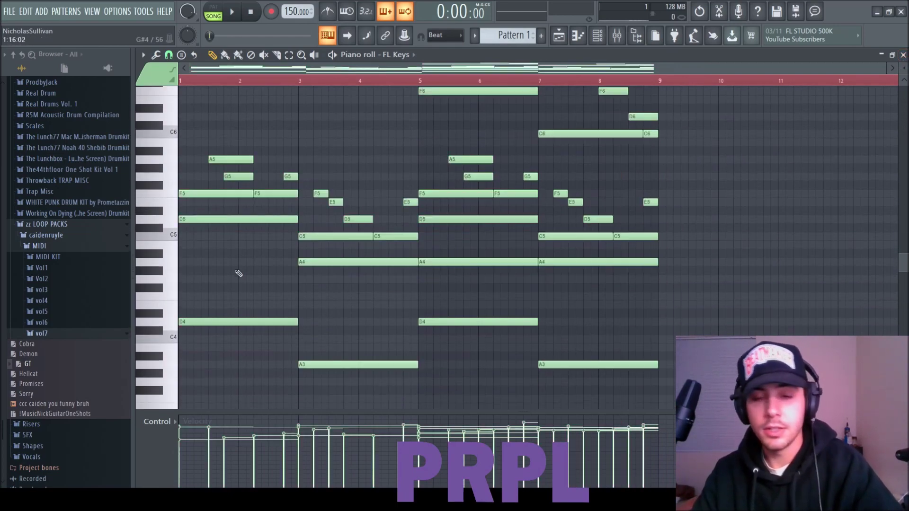
- Transpose all notes of the melody down five semitones
scroll(241, 265, up, 2)
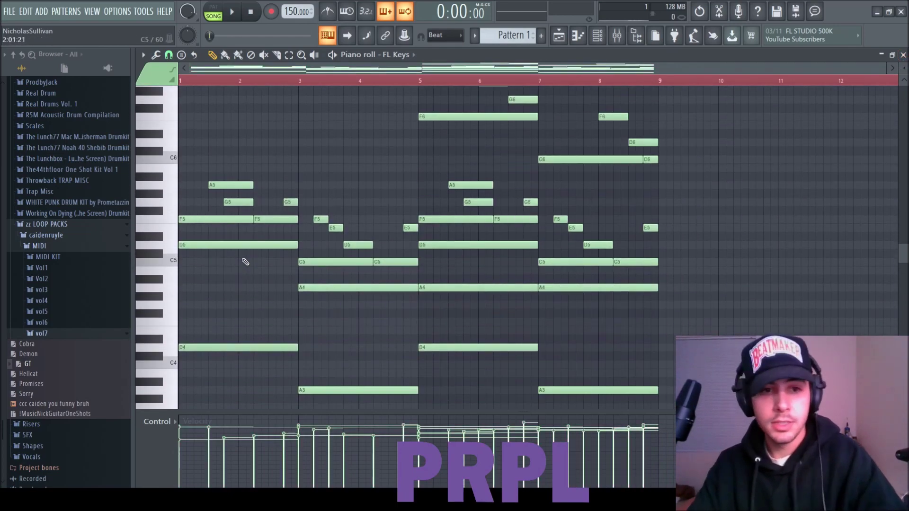
scroll(245, 263, down, 3)
key(shift+Down)
key(shift+Down)
key(shift+Down)
key(shift+Down)
key(shift+Down)
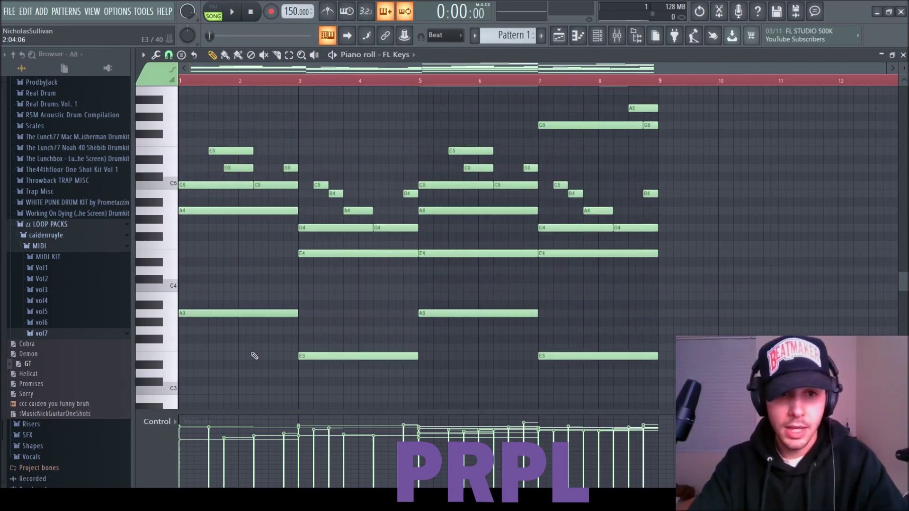
- Examine the root, chord and melody notes of the transposed progression across all eight bars
scroll(244, 284, up, 4)
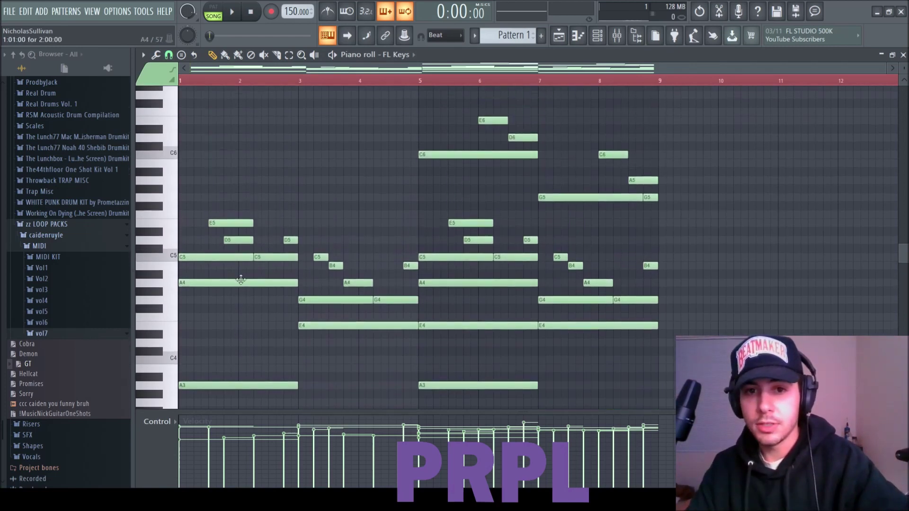
scroll(376, 259, down, 5)
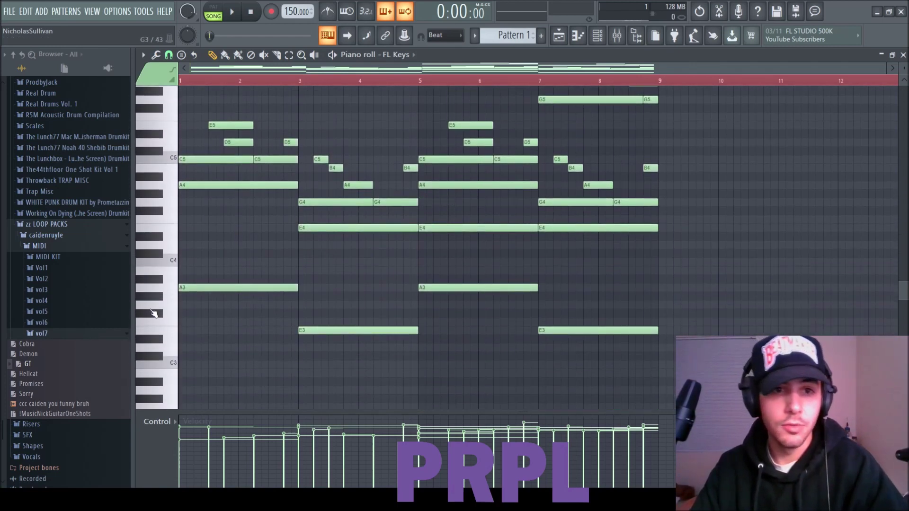
scroll(212, 264, up, 1)
drag(198, 235, 236, 141)
ctrl+click(195, 201)
drag(191, 224, 185, 157)
ctrl+click(204, 302)
drag(204, 286, 203, 316)
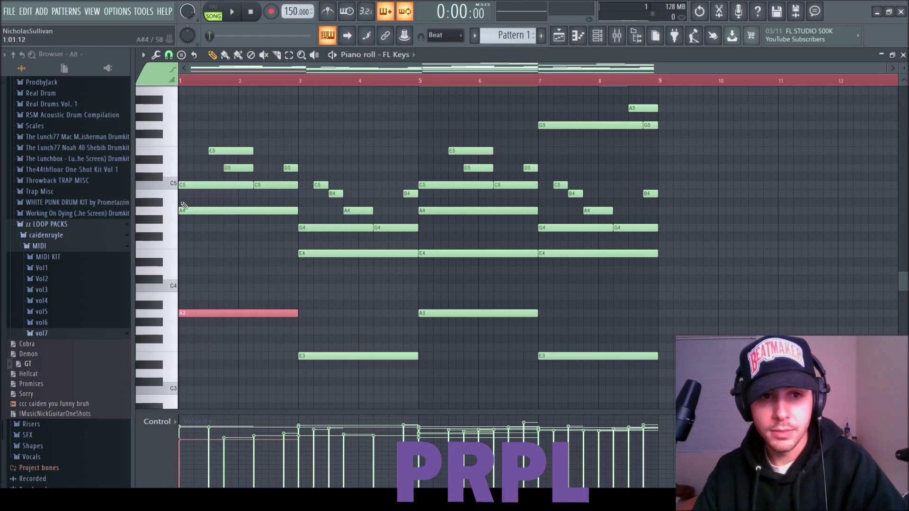
drag(189, 201, 200, 247)
scroll(196, 244, up, 1)
scroll(196, 244, up, 1)
drag(218, 173, 218, 211)
ctrl+click(195, 215)
drag(262, 230, 218, 220)
scroll(309, 233, down, 3)
ctrl+click(349, 258)
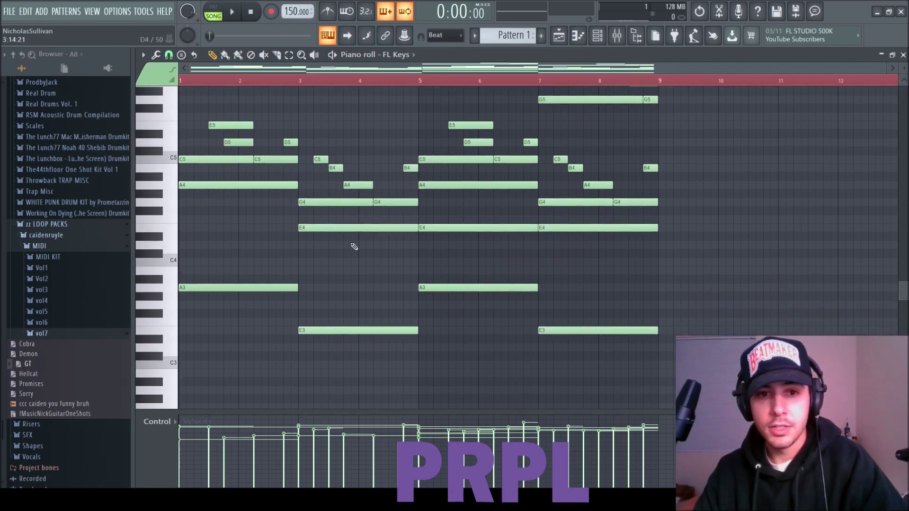
ctrl+drag(316, 248, 338, 172)
click(410, 264)
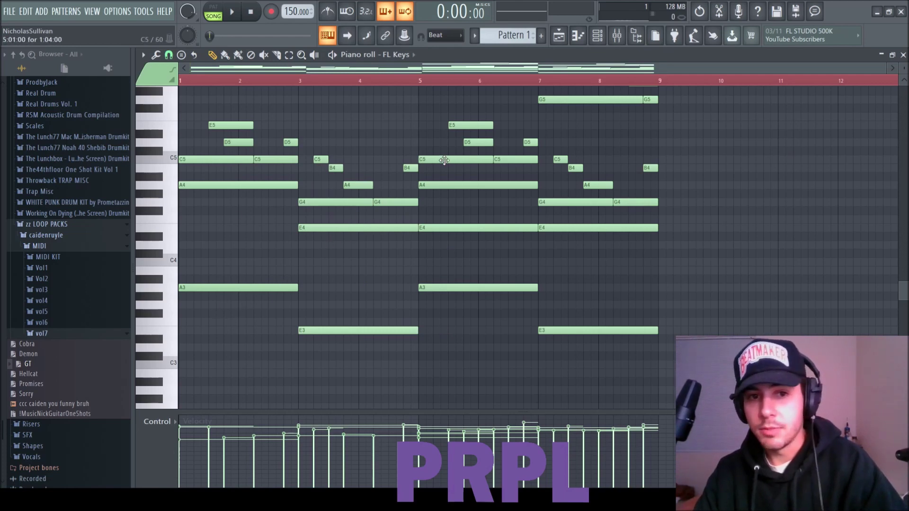
ctrl+drag(198, 182, 201, 191)
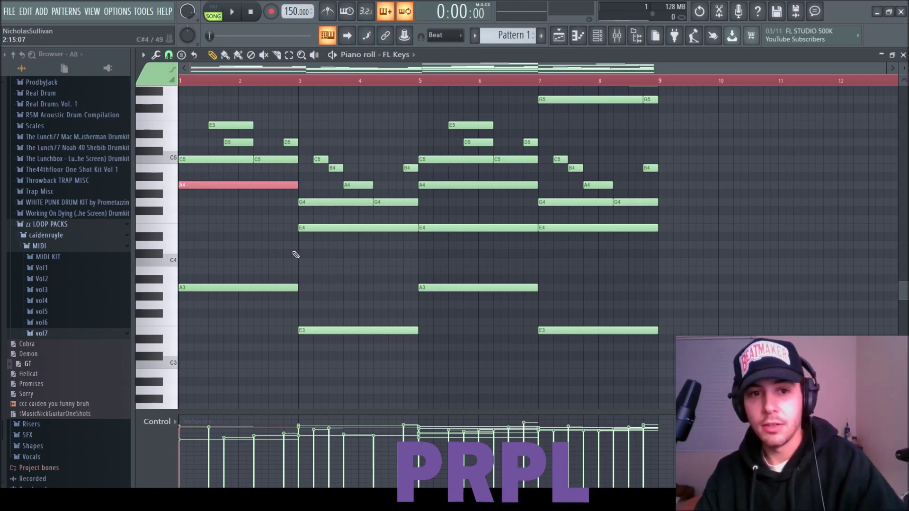
right_click(268, 247)
ctrl+drag(322, 220, 324, 238)
right_click(259, 253)
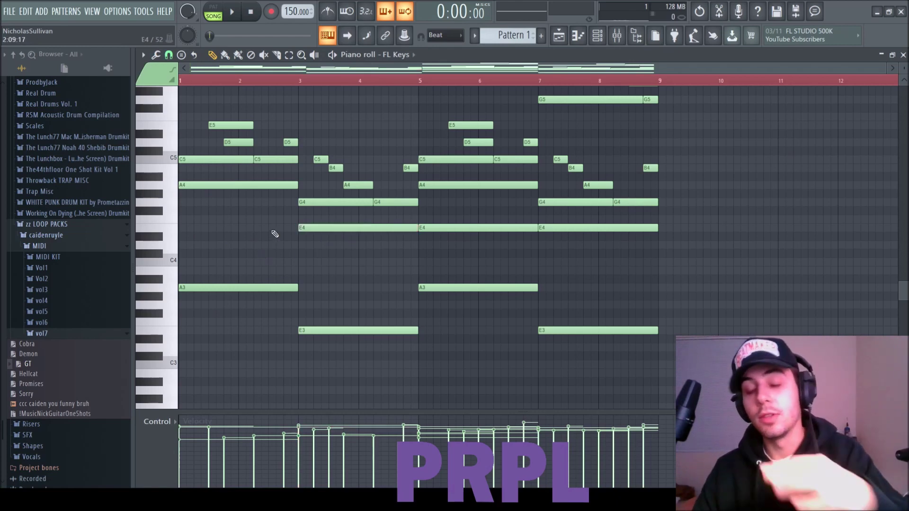
scroll(274, 233, up, 5)
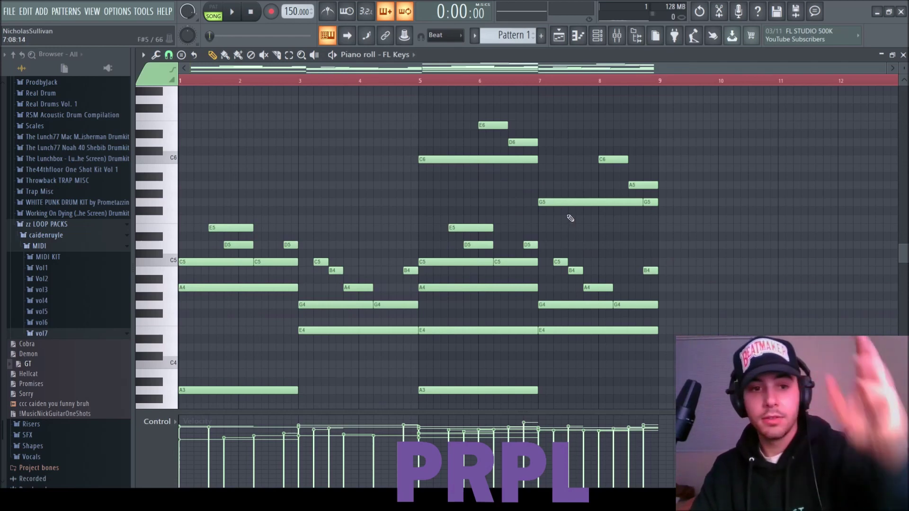
- Transpose all notes up five semitones and listen briefly to the melody
scroll(615, 217, down, 4)
key(shift+Up)
key(shift+Up)
key(shift+Up)
key(shift+Up)
key(shift+Up)
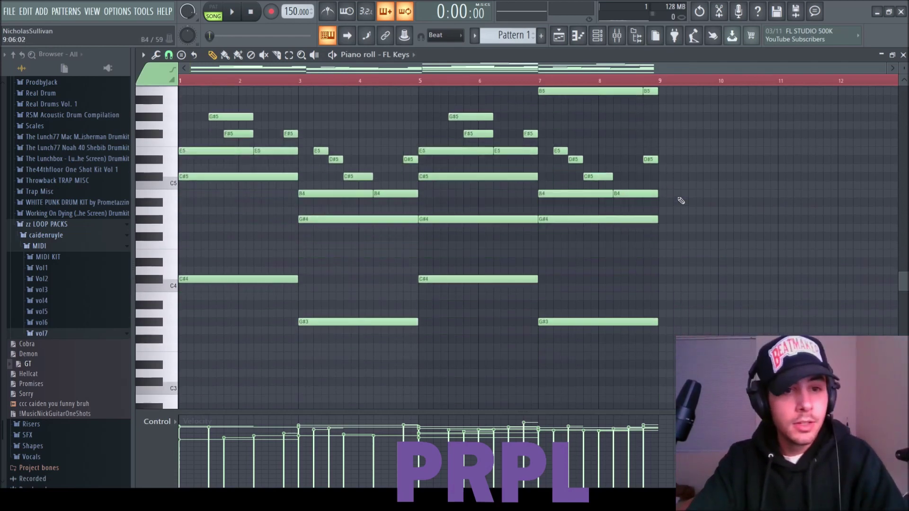
key(space)
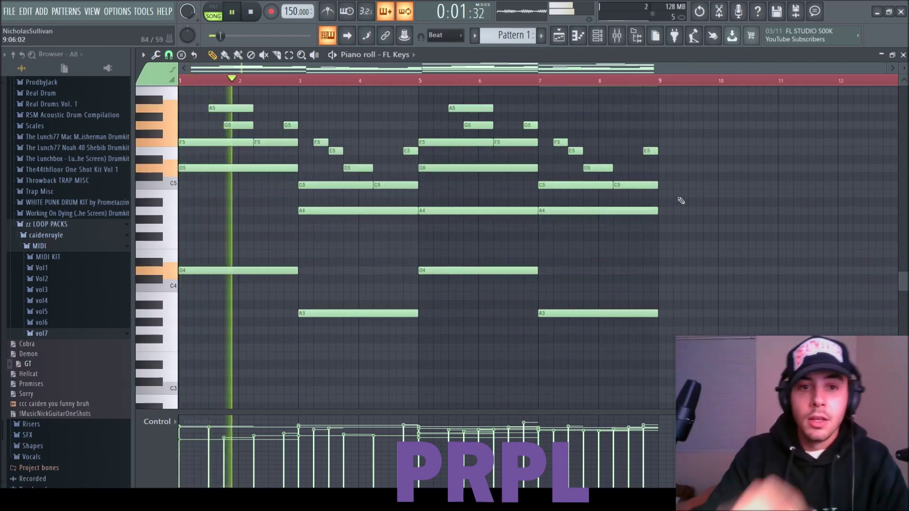
key(space)
- Raise all notes by another two semitones and listen to the start of the melody
key(shift+Up)
key(shift+Up)
key(space)
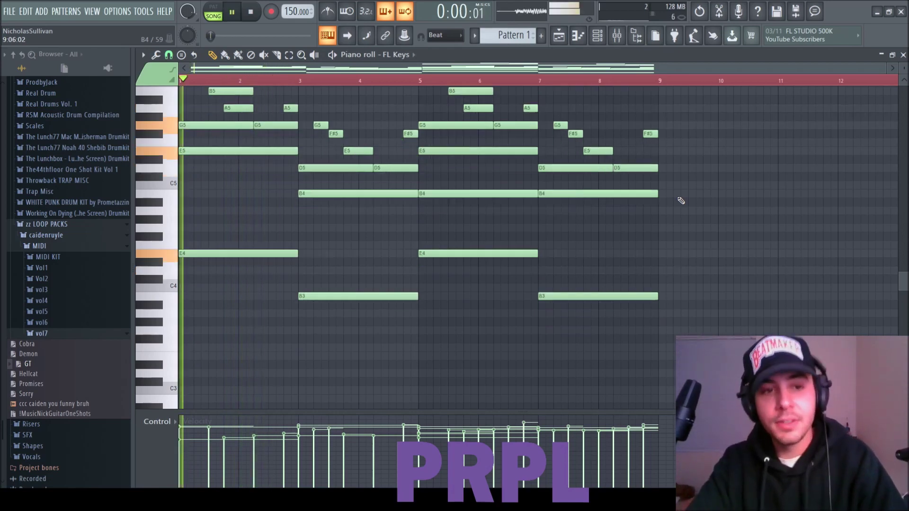
key(space)
scroll(762, 161, up, 4)
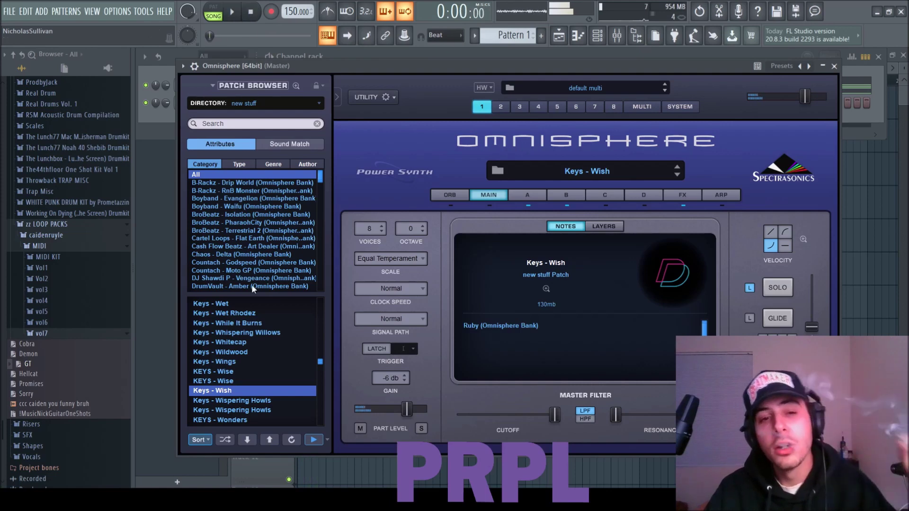
- Load the KEYS - Wonders patch from the new stuff directory in Omnisphere and play the melody with it
scroll(252, 371, down, 1)
scroll(252, 368, down, 1)
click(246, 383)
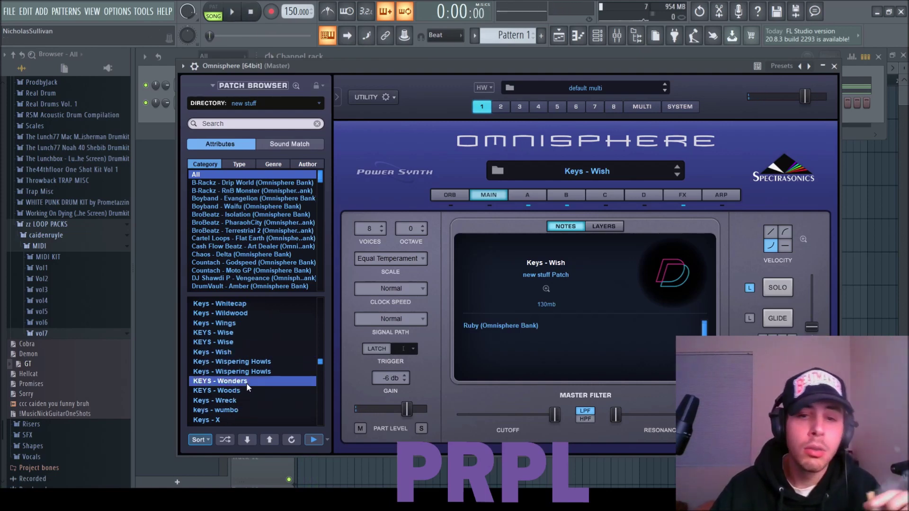
click(233, 13)
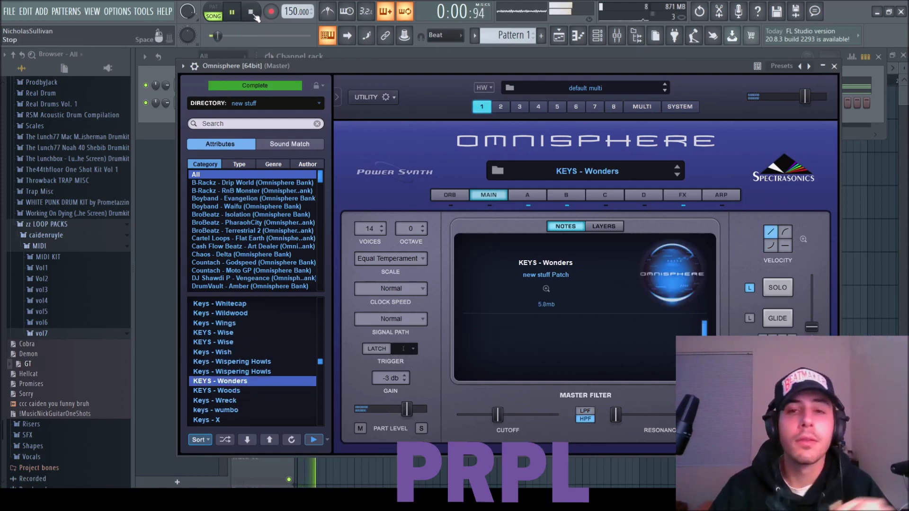
- Route the Omnisphere keys to mixer insert 1 and apply Fruity Parametric EQ 2's 30Hz + 18kHz cut preset with a raised low cut
click(598, 36)
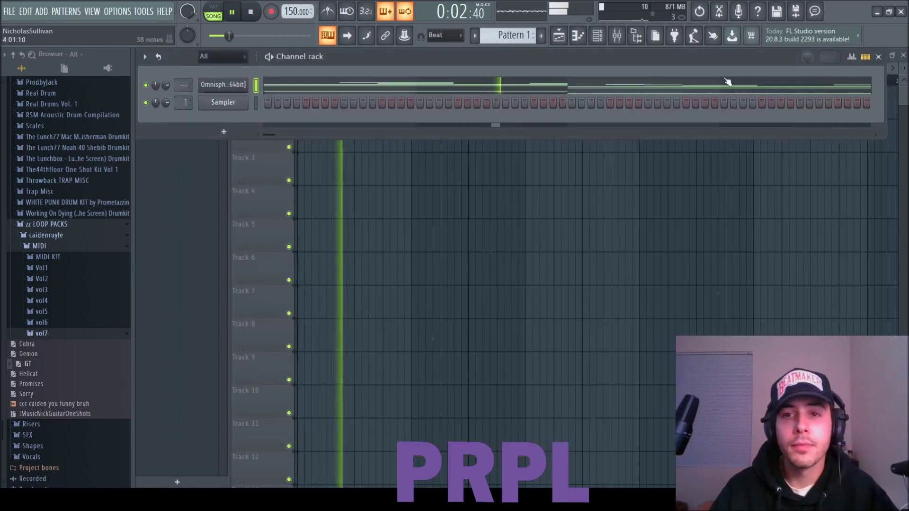
click(597, 36)
click(617, 36)
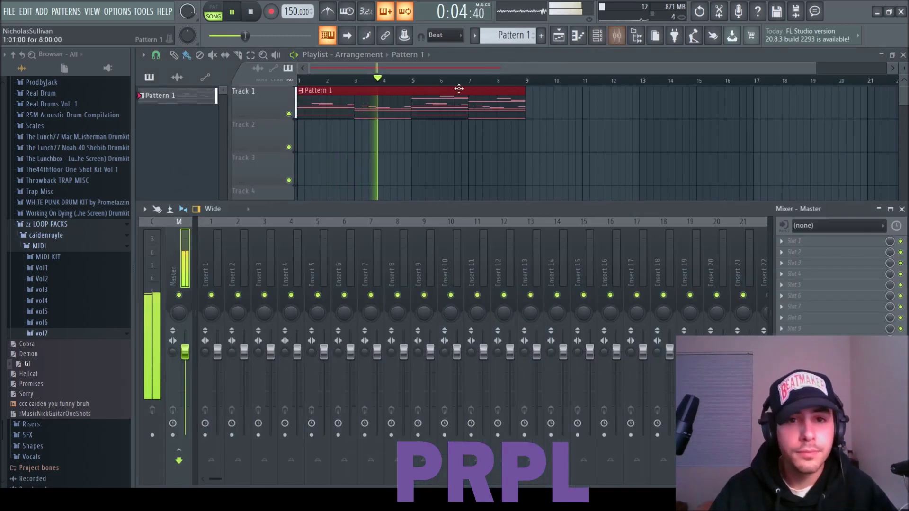
click(209, 271)
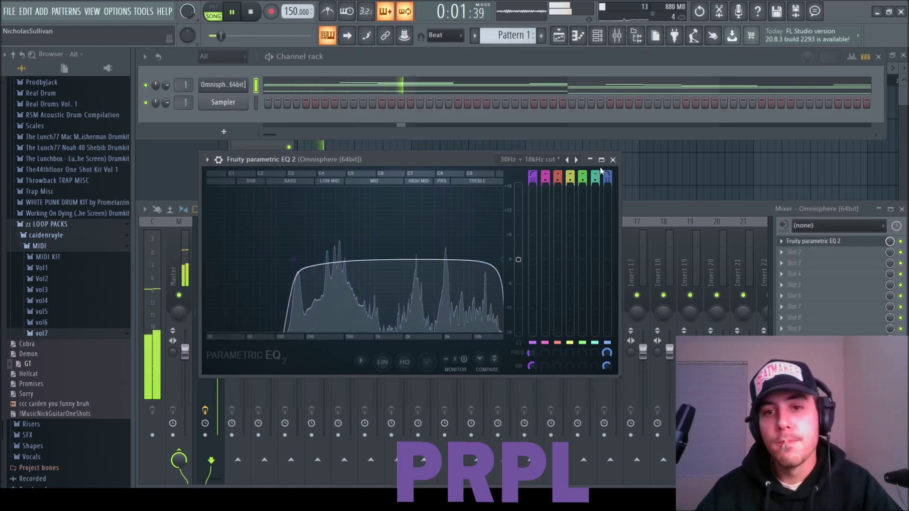
click(619, 157)
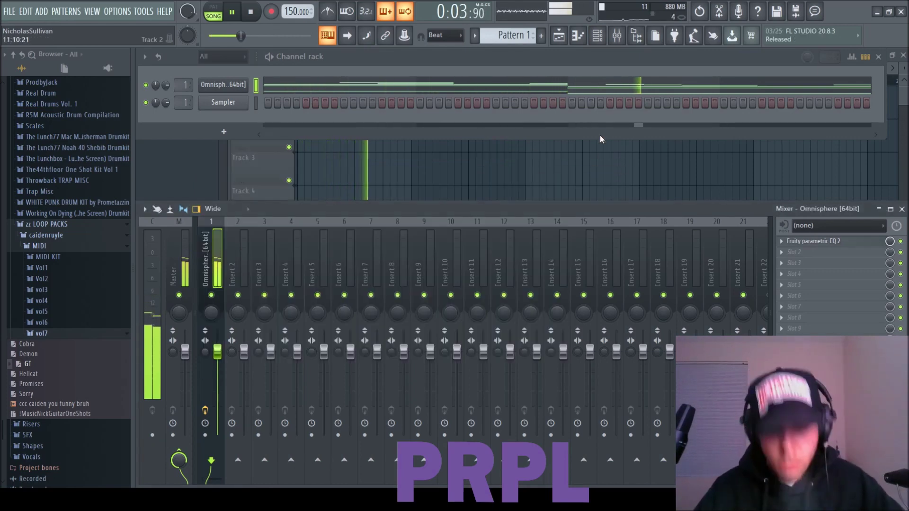
- Move the EQ to the keys track's third effect slot and load Soundtoys EffectRack into the first slot
drag(809, 241, 809, 263)
click(251, 12)
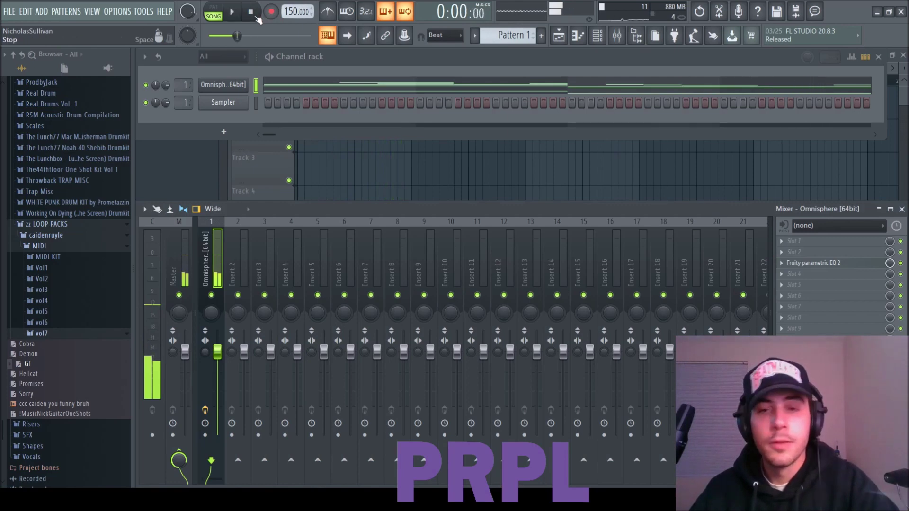
click(469, 252)
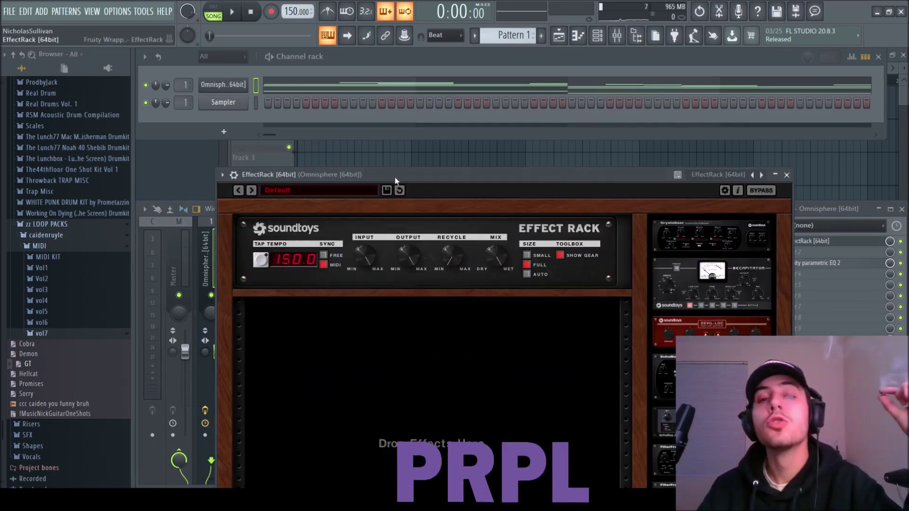
drag(395, 178, 366, 59)
- Add Crystallizer to the keys' EffectRack during playback, set its mix to 20% and lower its recycle amount
key(space)
scroll(687, 307, down, 3)
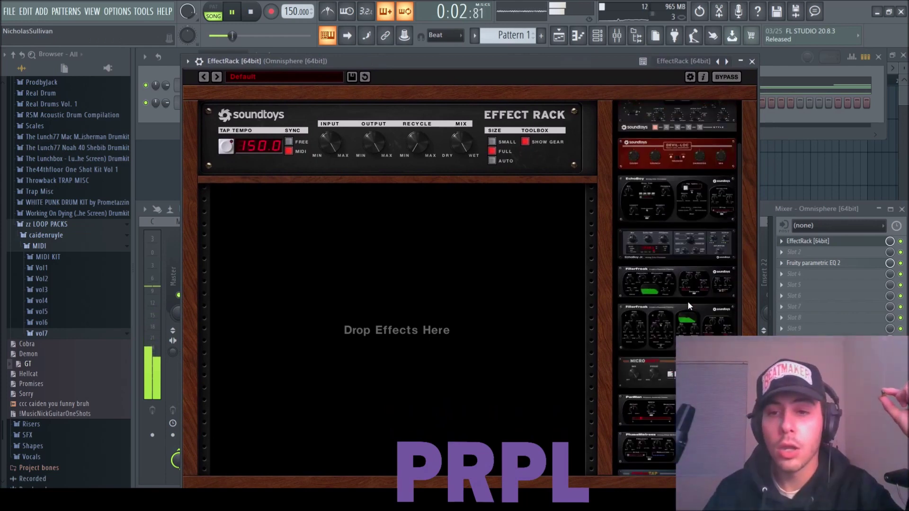
scroll(688, 306, up, 2)
drag(676, 122, 348, 213)
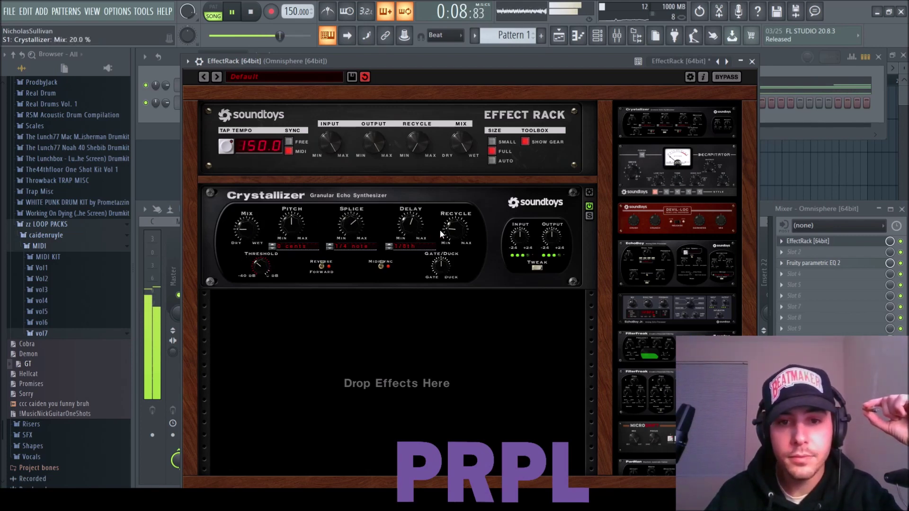
drag(456, 227, 454, 232)
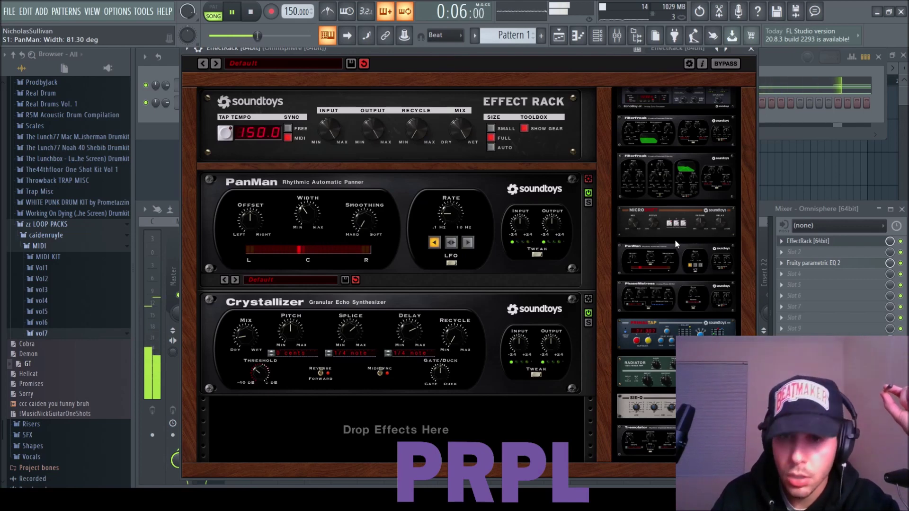
- Add PrimalTap below Crystallizer with unlinked delays of 1.00 and 1.50 beats, followed by EchoBoy with the Ambient Echoes preset
drag(676, 333, 379, 425)
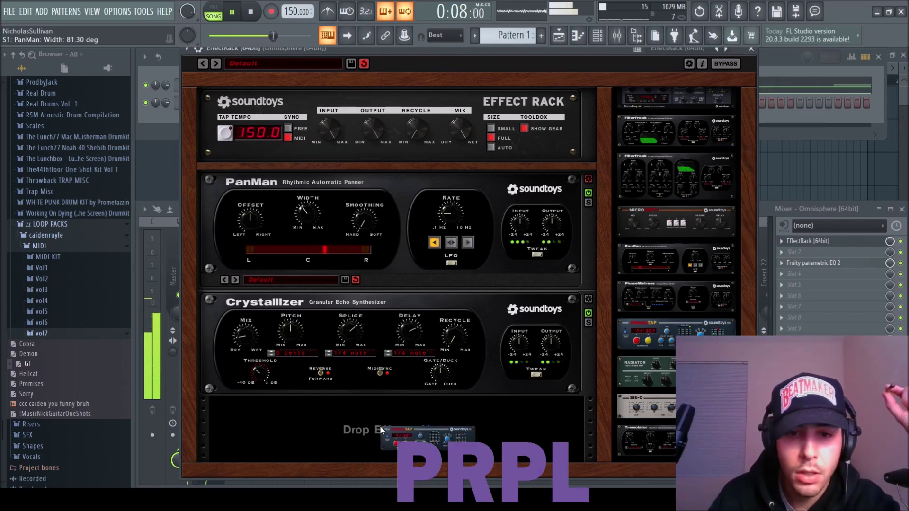
drag(603, 242, 594, 364)
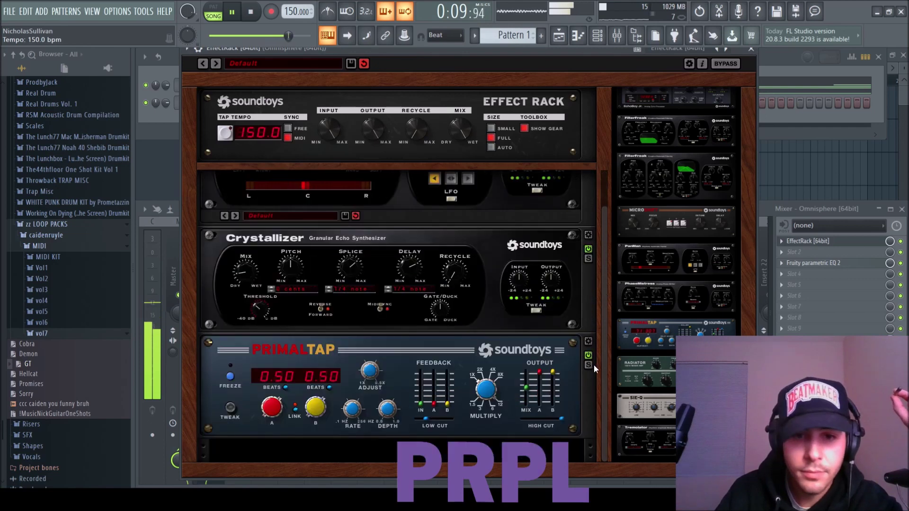
click(295, 409)
drag(276, 411, 320, 387)
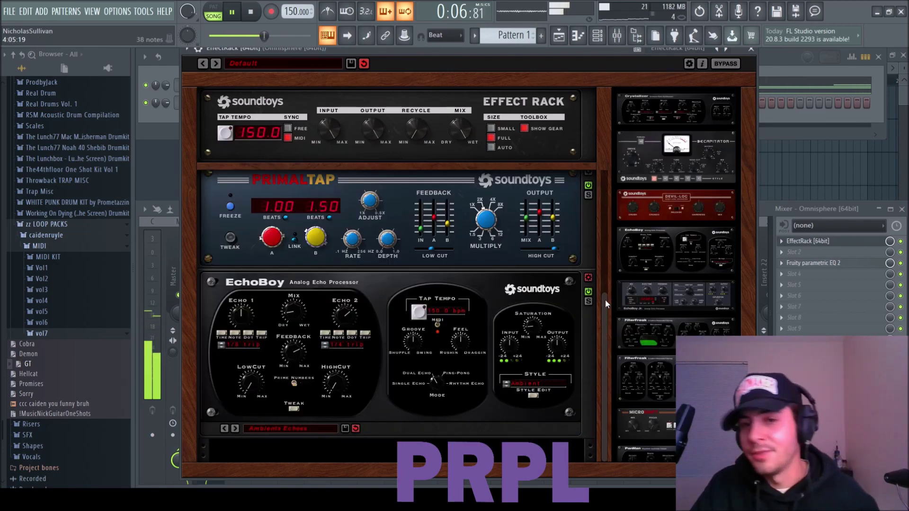
drag(606, 302, 358, 101)
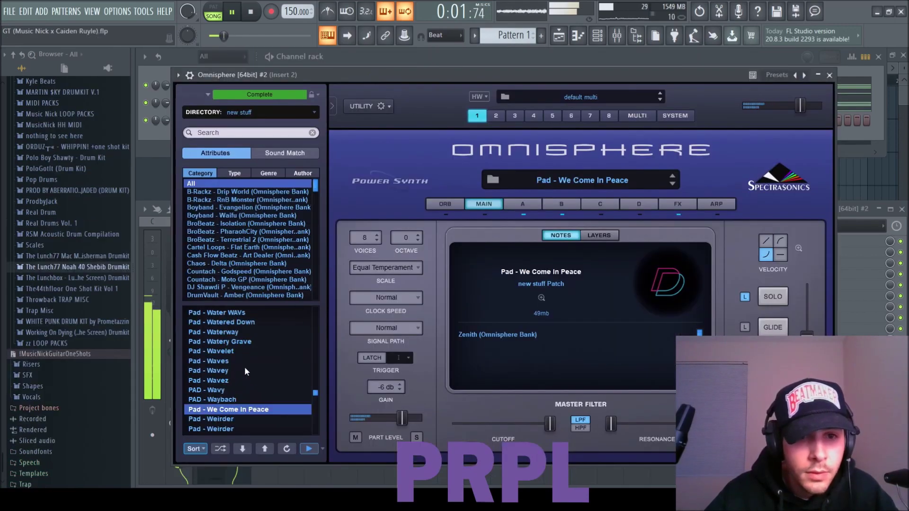
- Load the Pad - Water patch in the second Omnisphere and transpose all its notes down one octave
scroll(244, 366, up, 3)
click(244, 368)
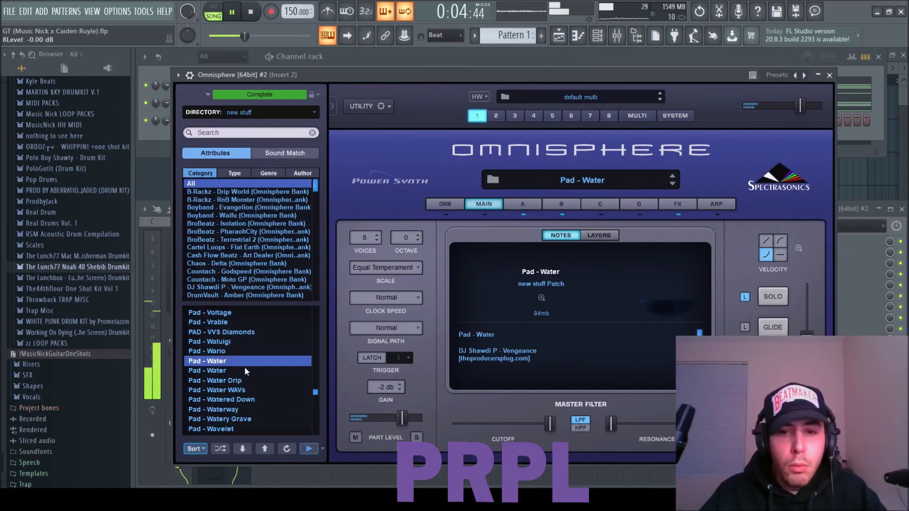
click(866, 87)
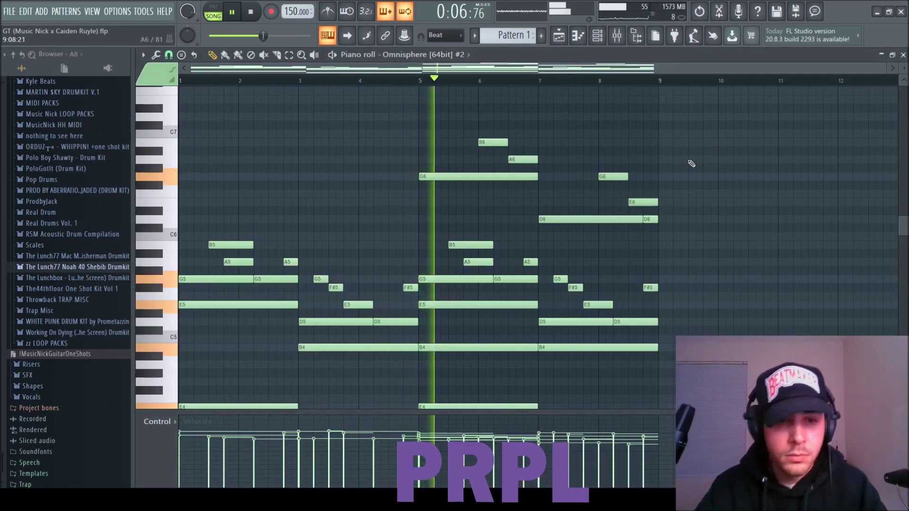
scroll(692, 163, down, 2)
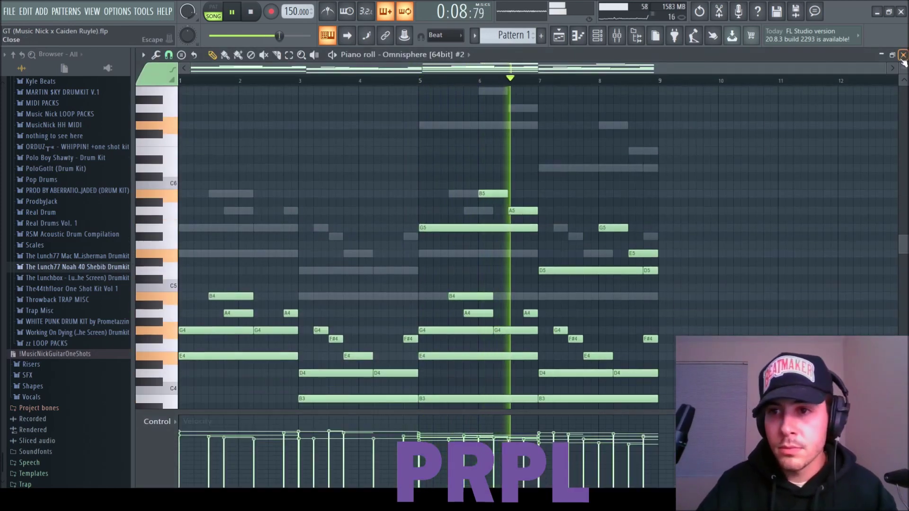
click(903, 56)
click(829, 75)
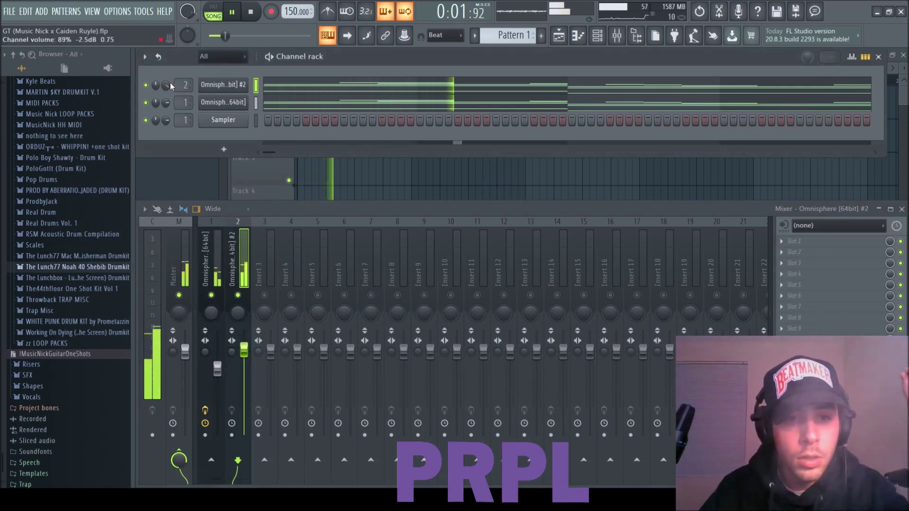
- Balance the two Omnisphere mixer levels and load EffectRack on the soloed pad track
mouse_move(216, 369)
mouse_down()
mouse_move(244, 352)
mouse_move(217, 361)
mouse_up()
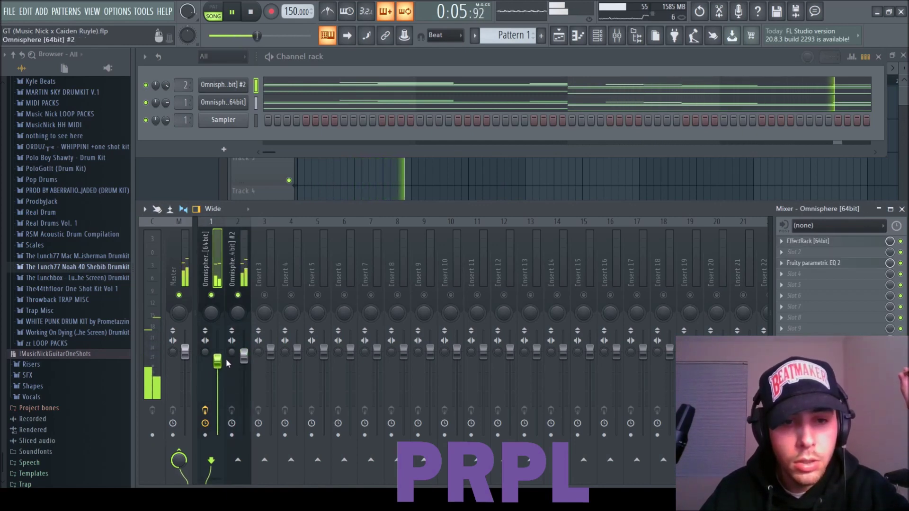
right_click(238, 296)
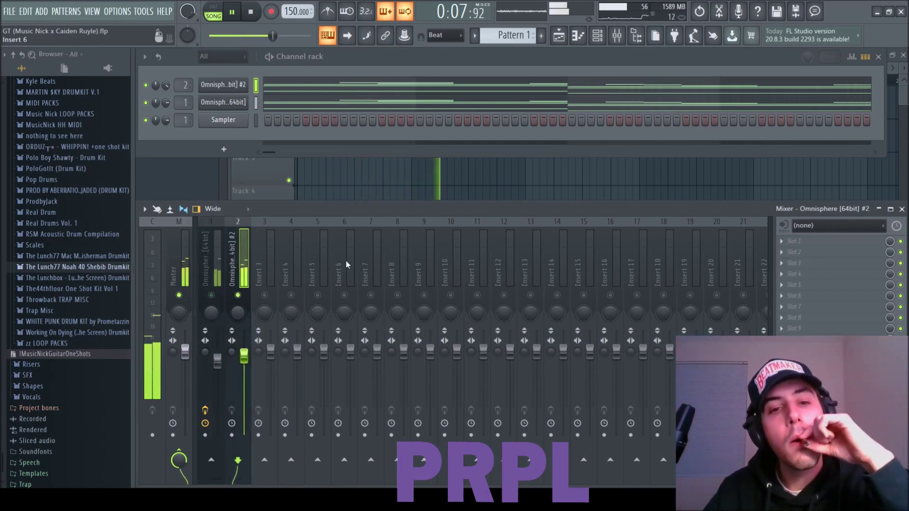
click(476, 254)
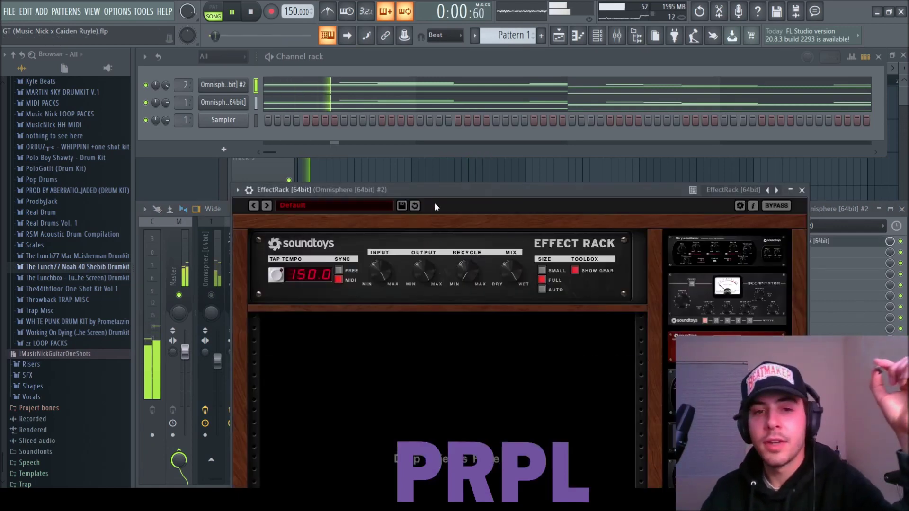
drag(434, 203, 419, 95)
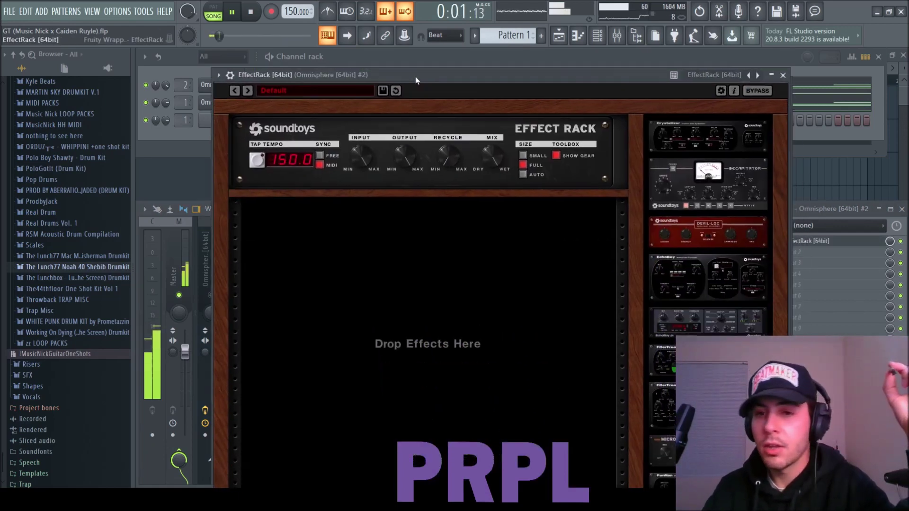
- Build the pad's rack from MicroShift, Tremolator and Radiator, adjusting Radiator's bass and setting its treble to 0.6 dB
drag(356, 413, 354, 411)
drag(412, 414, 413, 410)
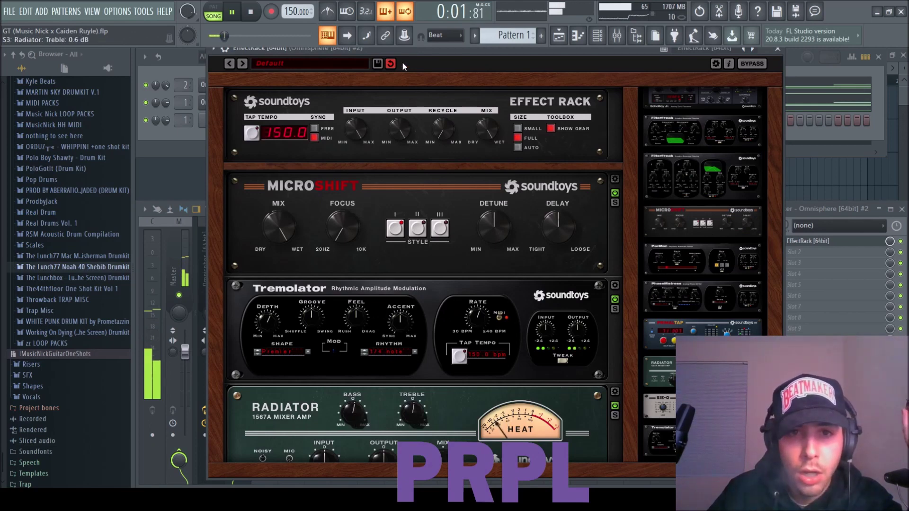
drag(406, 48, 407, 49)
drag(632, 271, 634, 344)
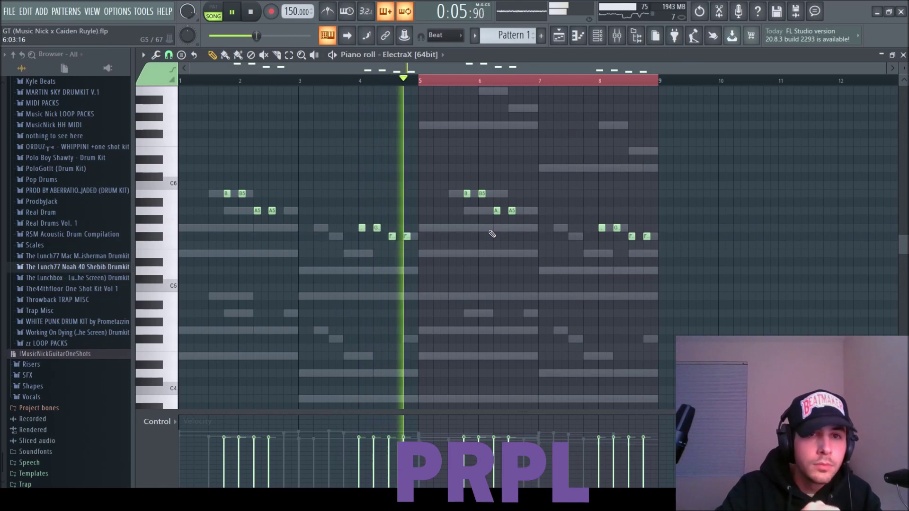
- Check the ElectraX melody against the metronome and move the four notes in bar 4 one beat earlier
click(328, 14)
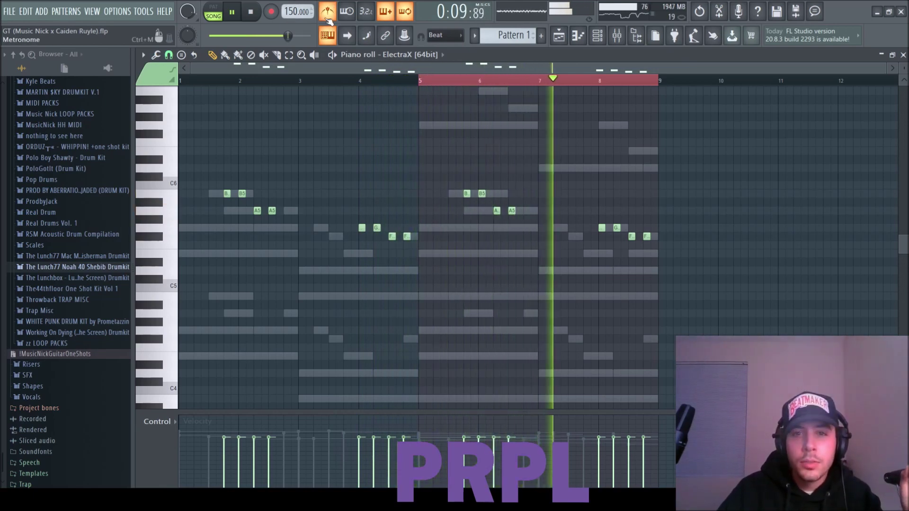
click(327, 14)
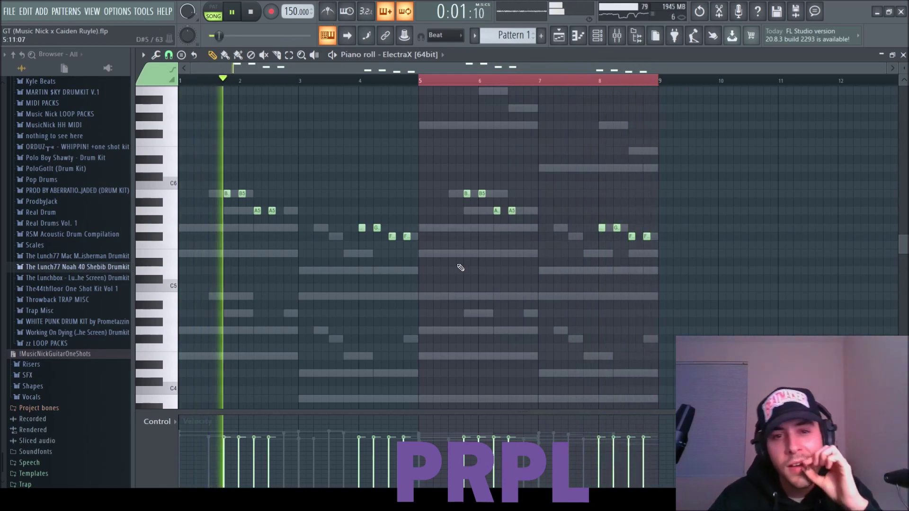
drag(422, 258, 344, 229)
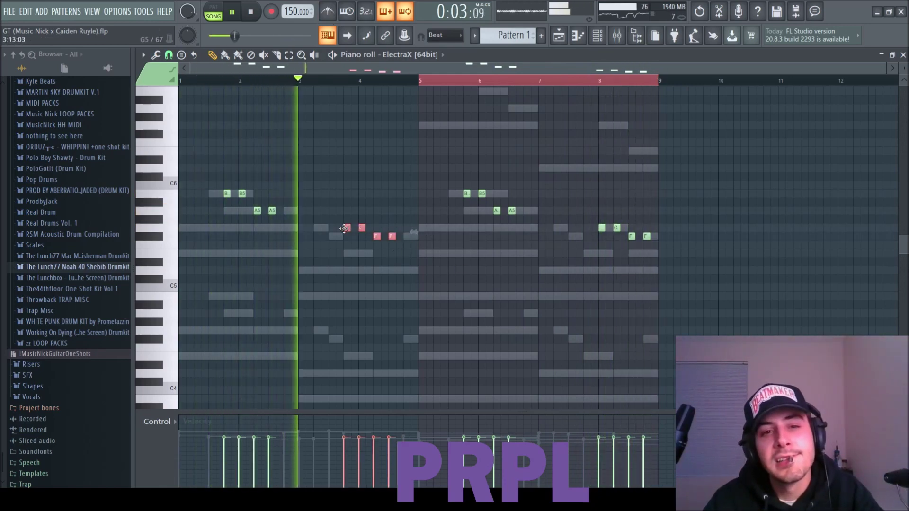
right_click(389, 201)
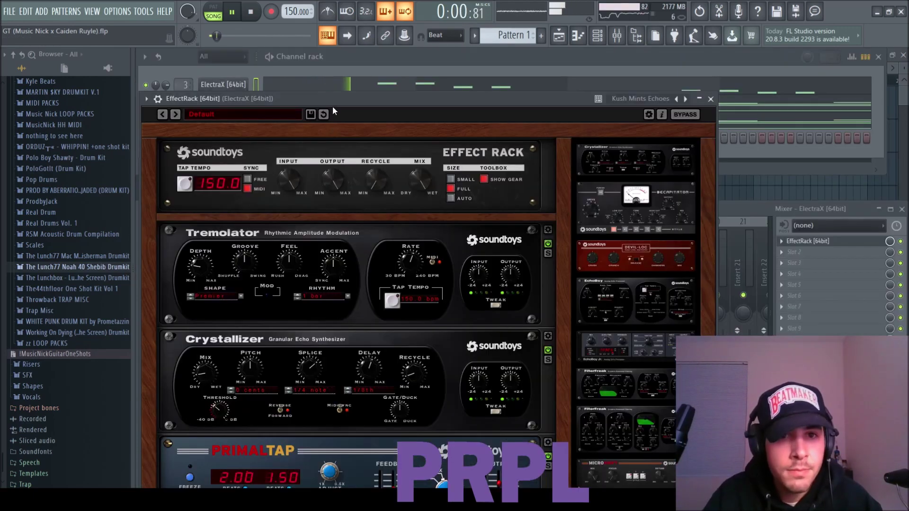
- Use the Kush Mints Echoes and Music Nick Reverb EffectRack presets on the ElectraX track, setting the reverb's first EchoBoy mix to 15%
drag(333, 111, 351, 69)
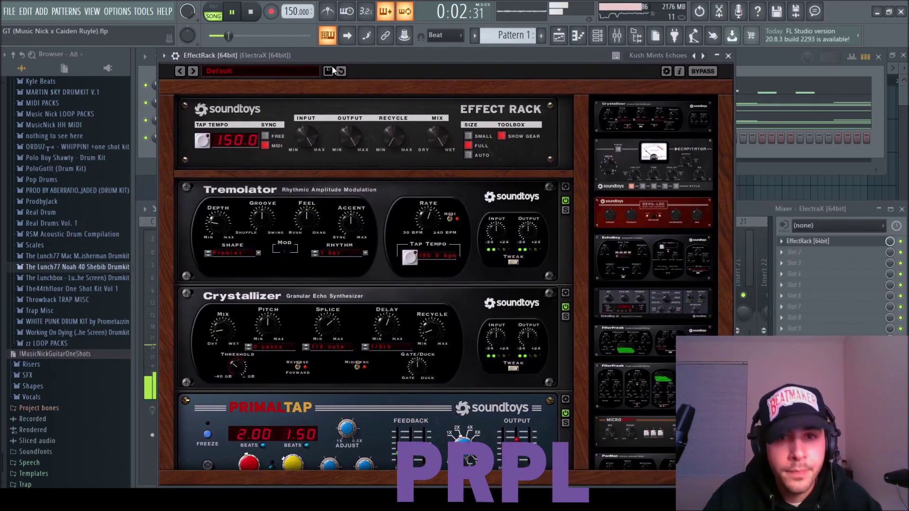
click(728, 56)
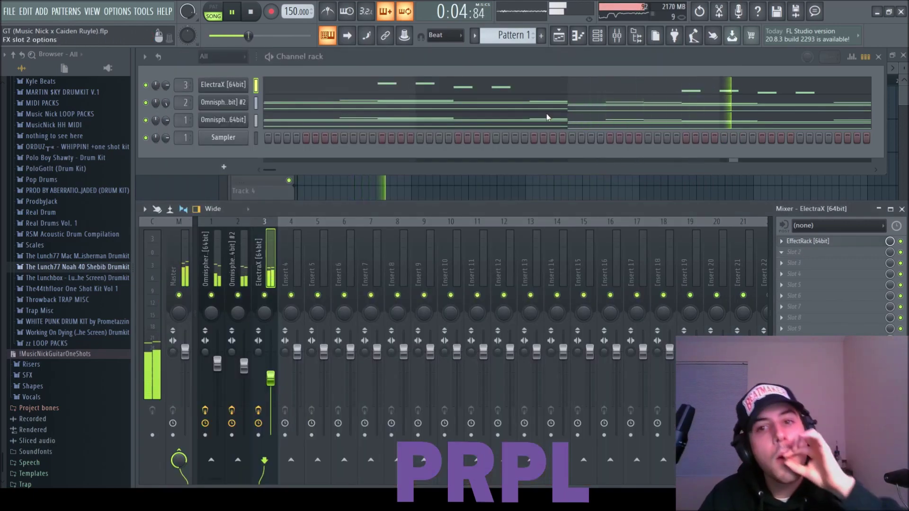
click(456, 250)
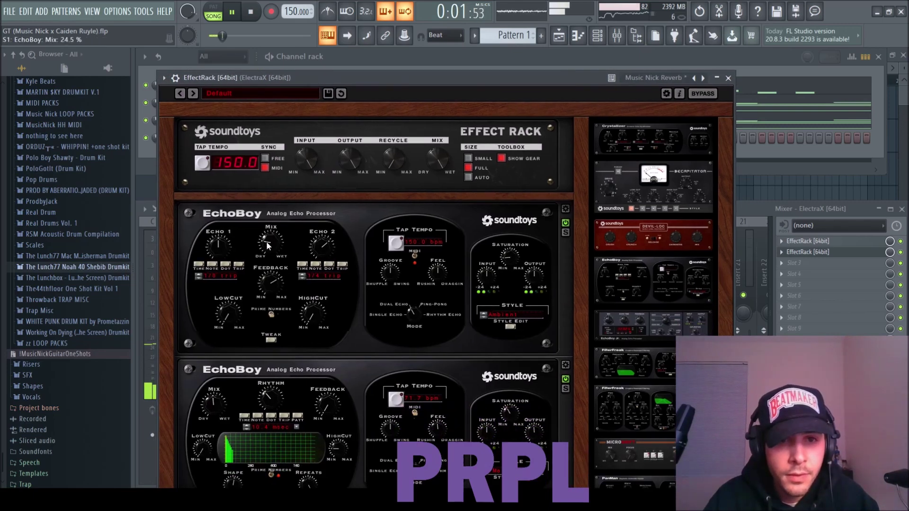
drag(266, 244, 264, 250)
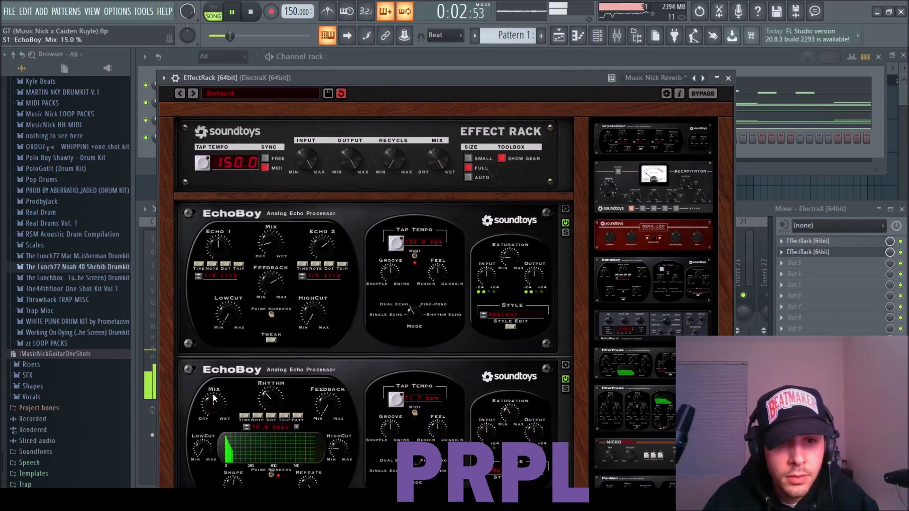
click(727, 78)
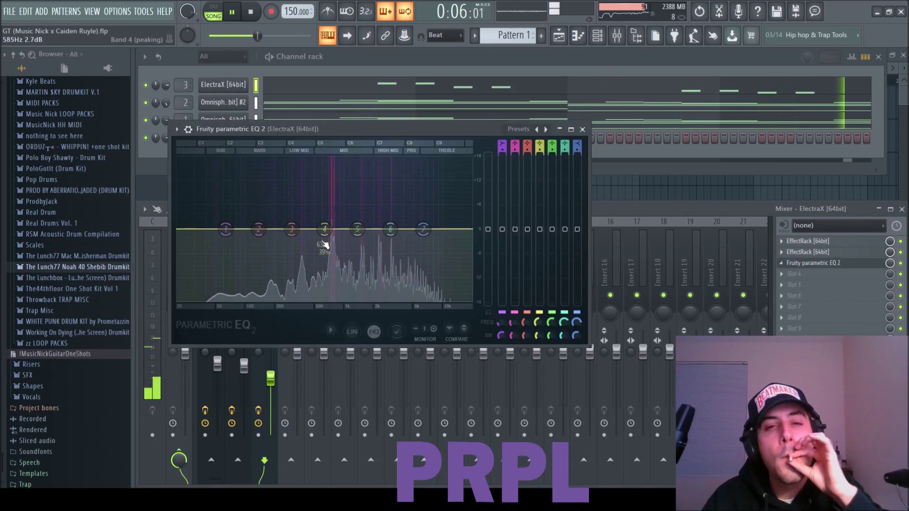
- Apply the 30Hz + 18kHz cut preset to the ElectraX track's Fruity Parametric EQ 2 and raise its low-cut frequency
click(177, 129)
click(197, 243)
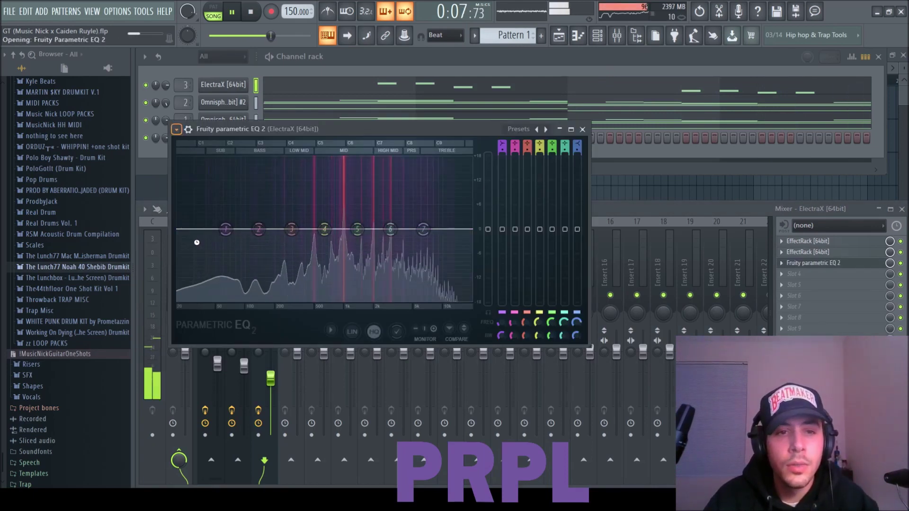
drag(195, 230, 260, 230)
scroll(261, 230, up, 5)
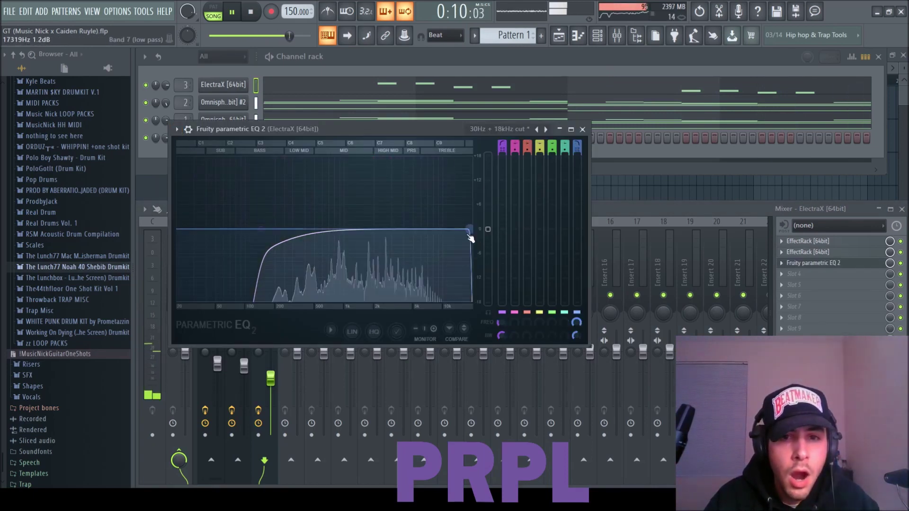
click(583, 130)
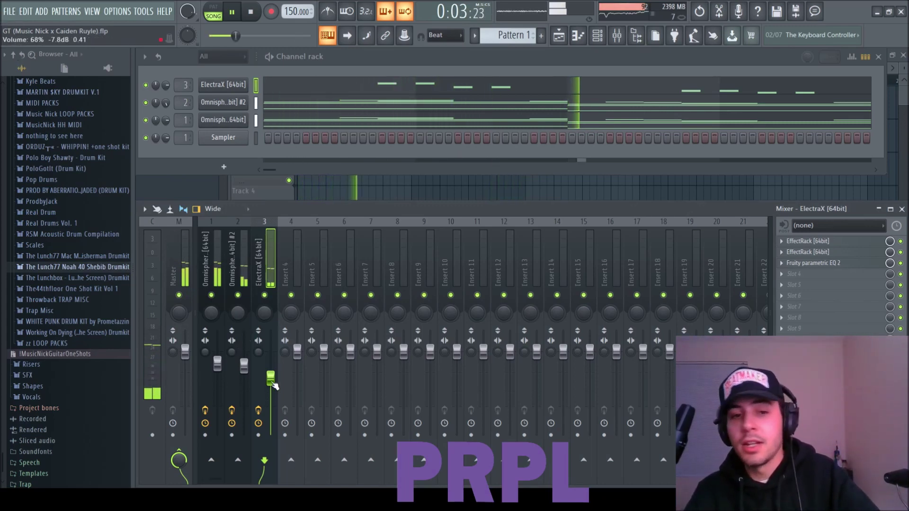
- Rebalance the levels of the two Omnisphere mixer tracks against the ElectraX track
click(247, 370)
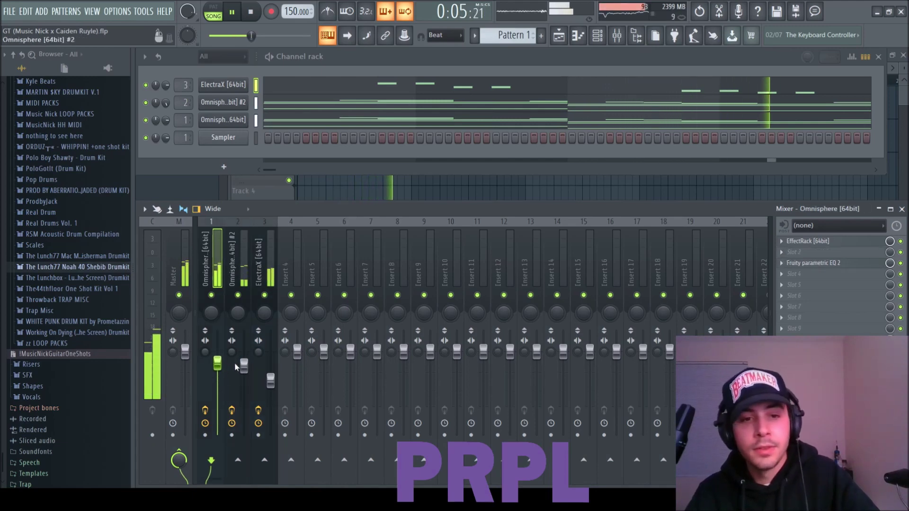
click(220, 370)
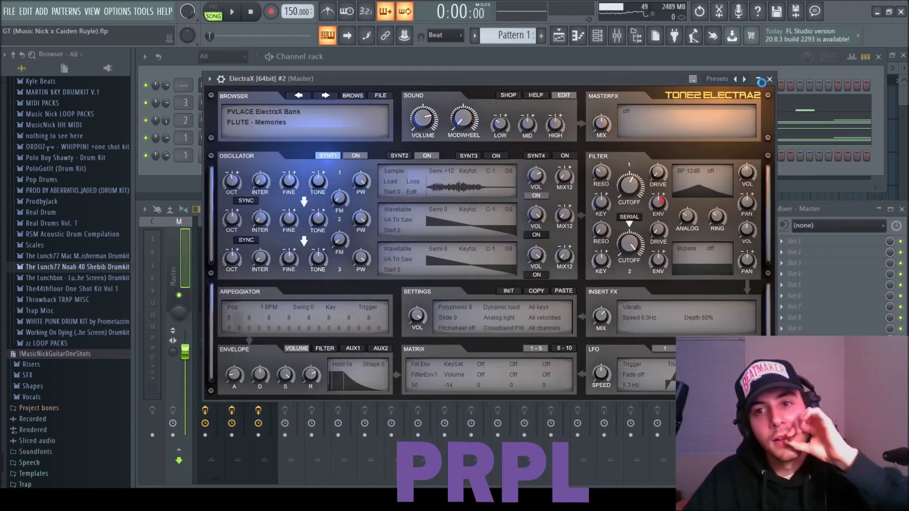
- Assign the second ElectraX with the FLUTE - Memories sound to mixer track 4 and leave only it and the first Omnisphere audible
click(769, 79)
click(294, 274)
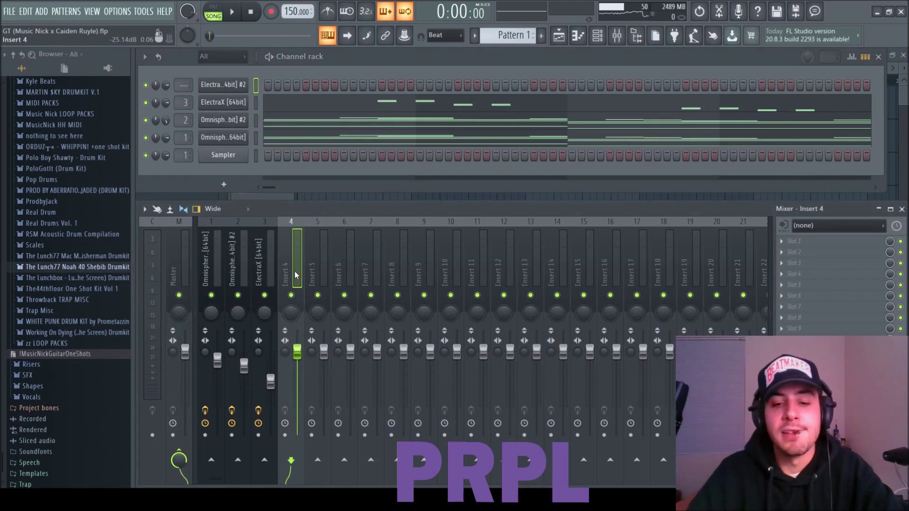
key(ctrl+l)
ctrl+click(211, 295)
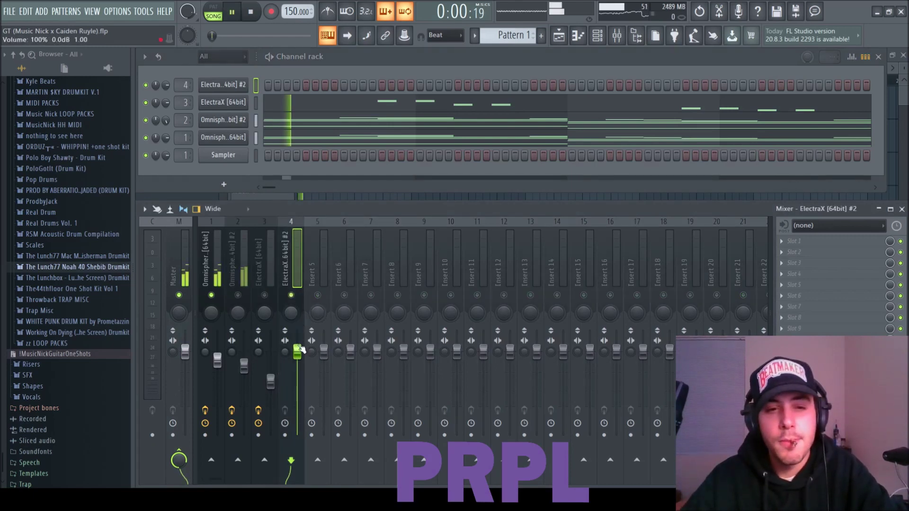
- Start the ElectraX #2 part in the piano roll with short E4, G4 and E5 notes at bar 1
key(F7)
scroll(175, 336, down, 2)
drag(182, 297, 164, 306)
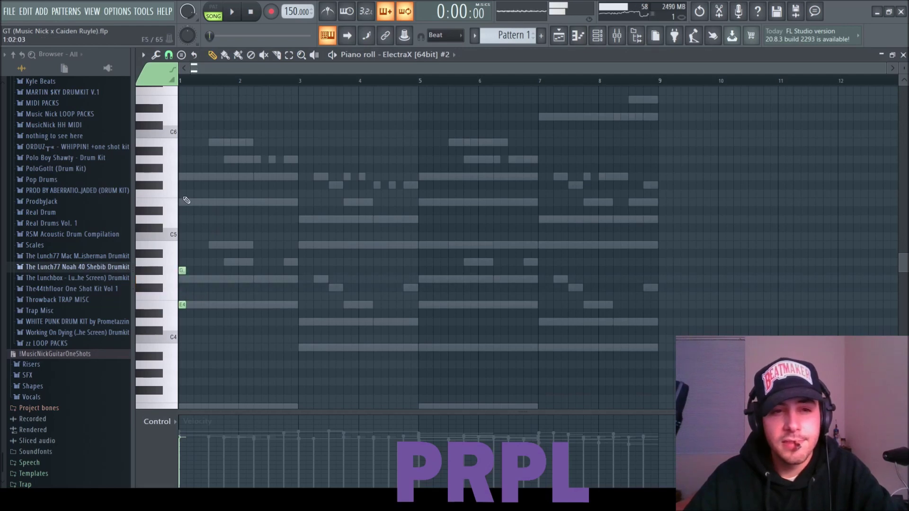
key(space)
right_click(183, 271)
key(space)
click(182, 278)
key(space)
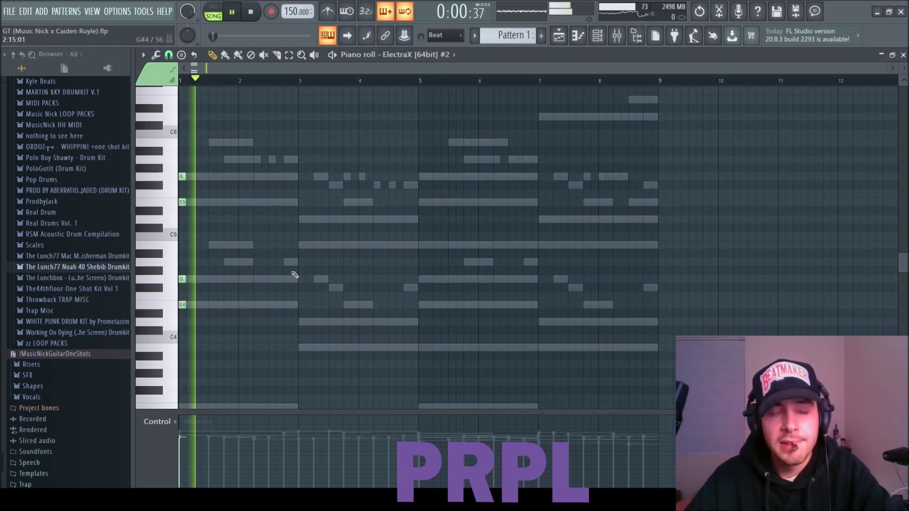
key(space)
right_click(183, 177)
key(space)
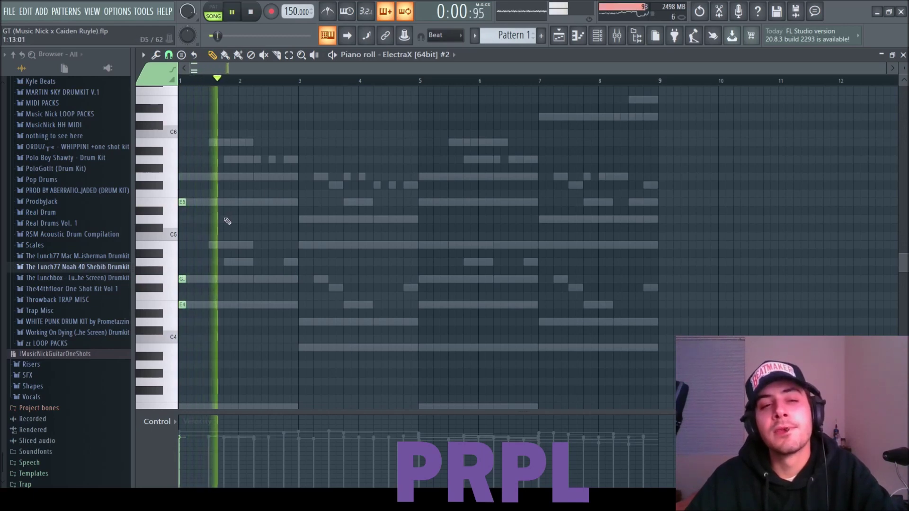
- Add short B3, D4 and B4 notes at bar 3, duplicate the phrase to bar 5, and add G5 at bar 5 and D5 at bar 7
click(298, 322)
click(298, 246)
key(space)
key(space)
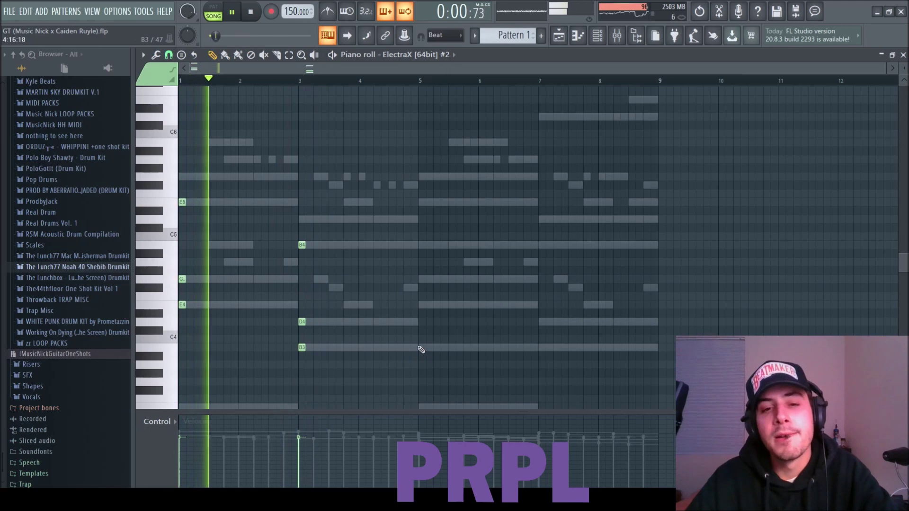
key(ctrl+a)
key(ctrl+b)
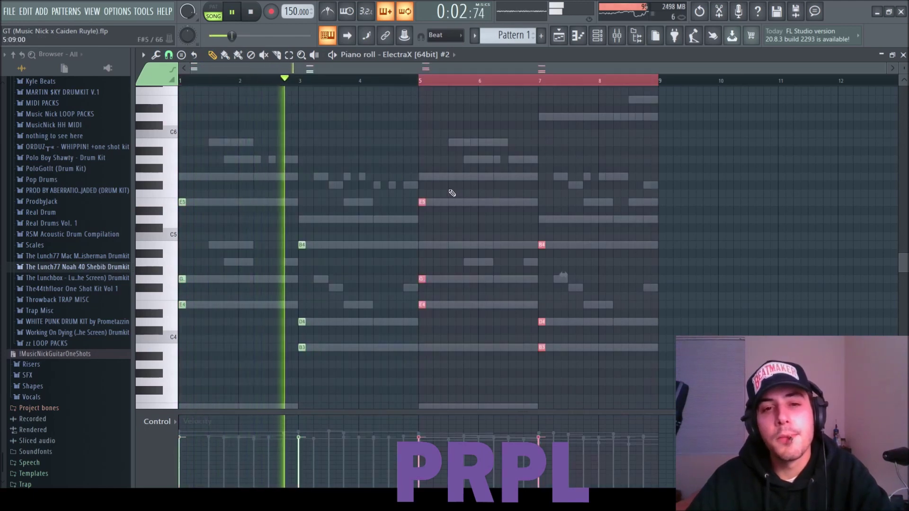
click(421, 176)
click(540, 220)
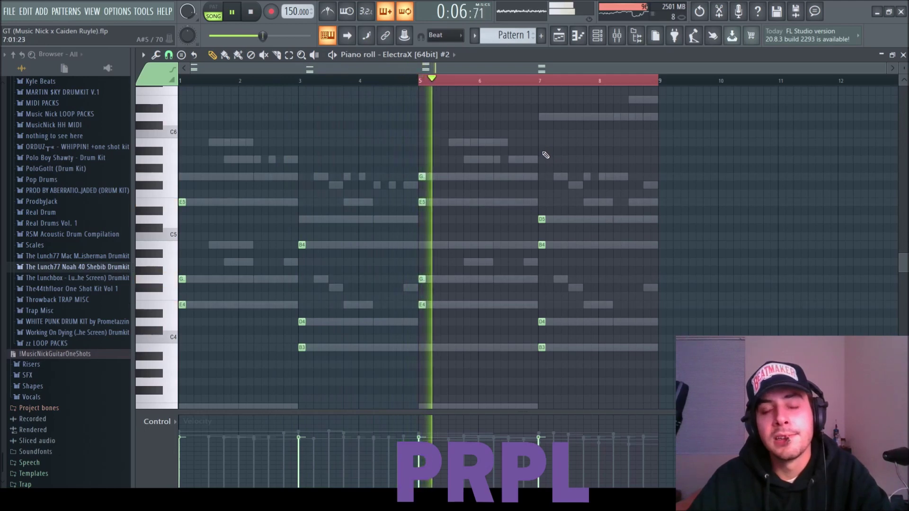
- Slightly vary the velocities of all ElectraX #2 notes and toggle the solo of its mixer track
key(ctrl+a)
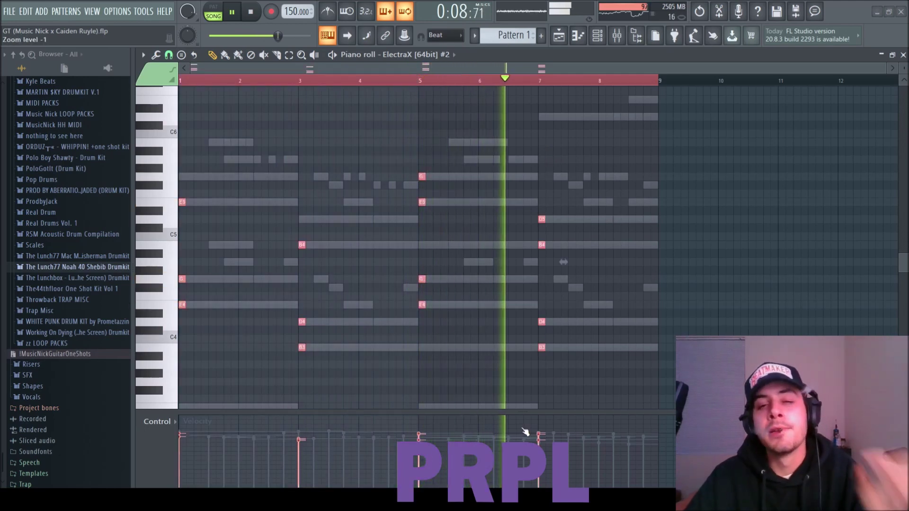
click(903, 55)
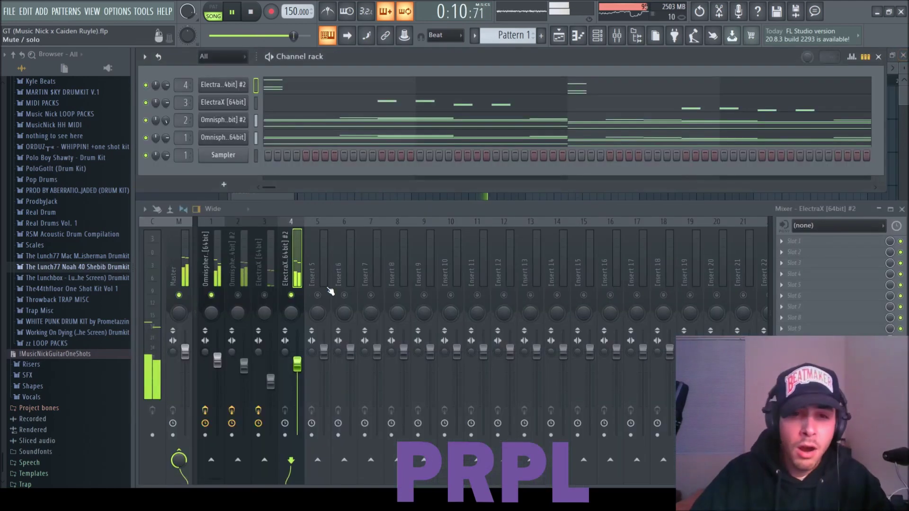
right_click(292, 295)
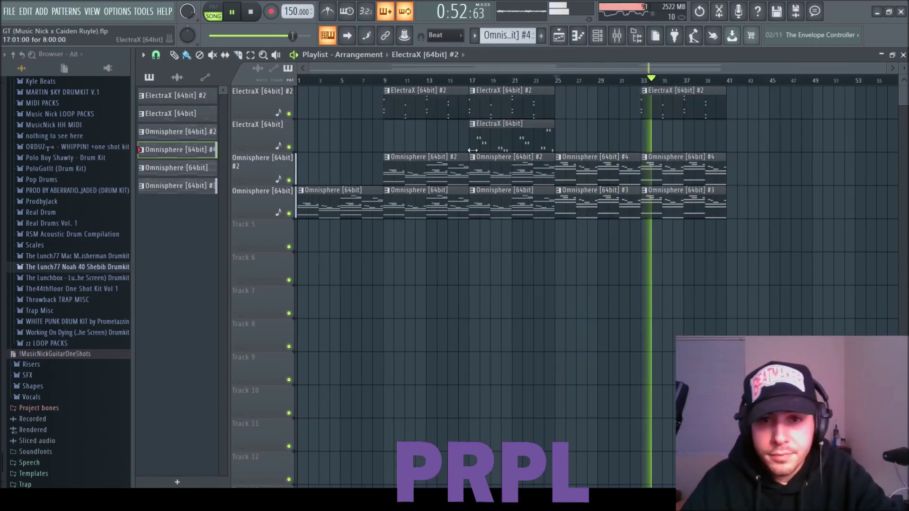
- Transpose the ElectraX melody clip at bar 33 down an octave as a separate pattern and vary the velocities in both ElectraX patterns
key(space)
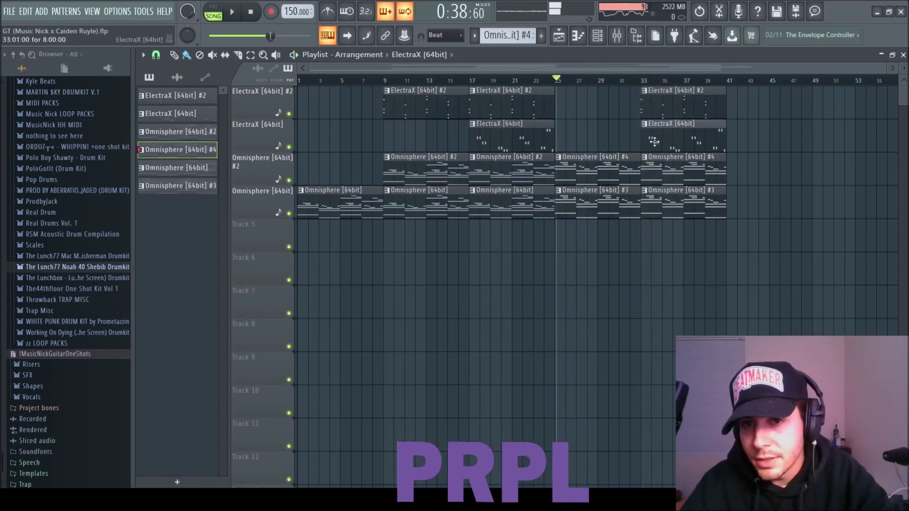
double_click(682, 143)
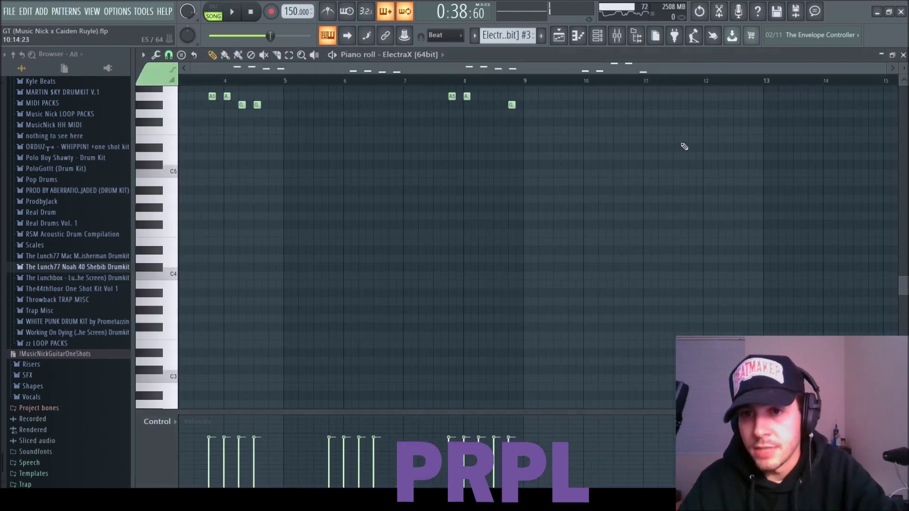
scroll(684, 147, up, 3)
key(ctrl+a)
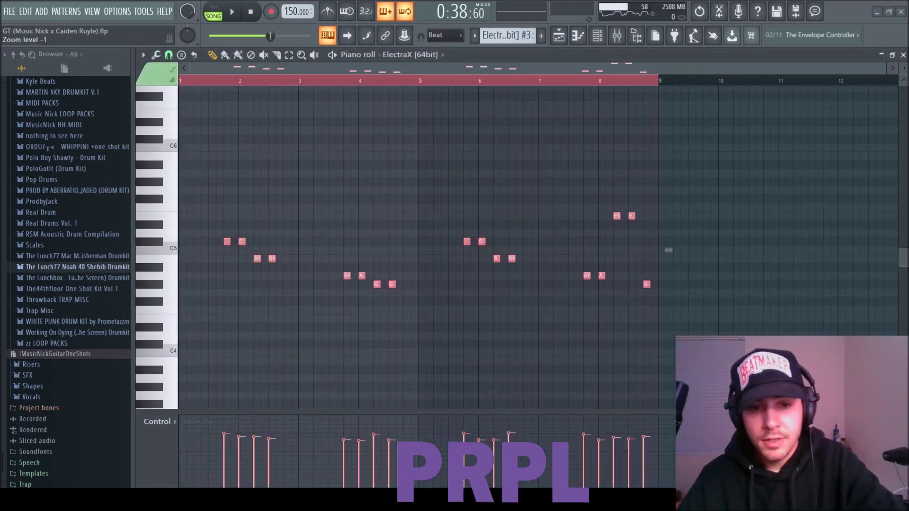
click(903, 56)
double_click(520, 150)
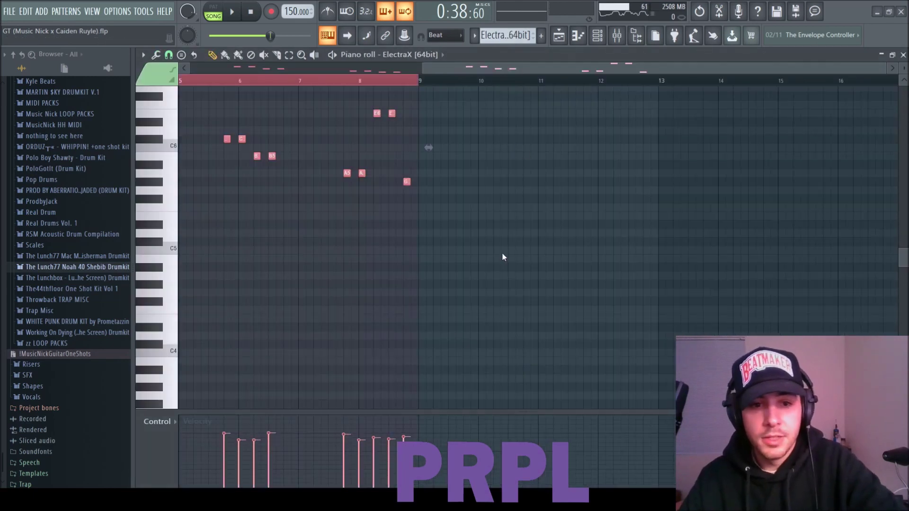
click(903, 55)
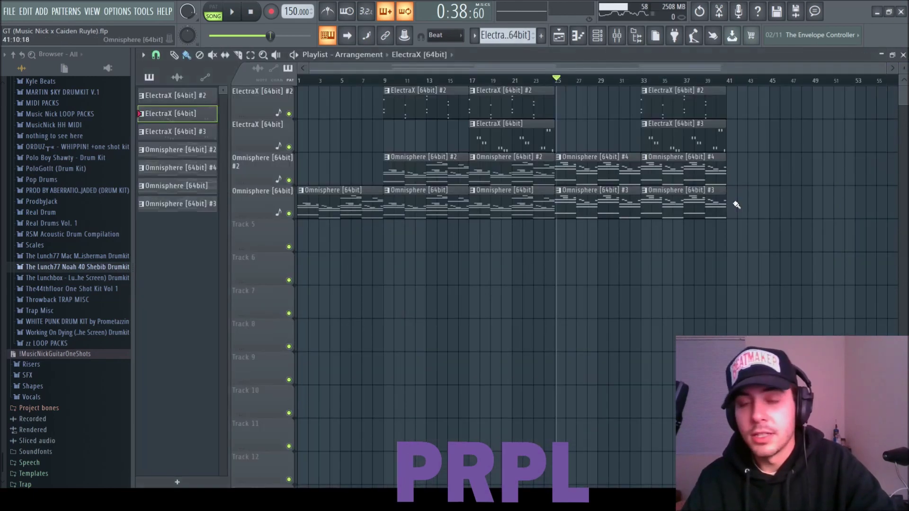
key(space)
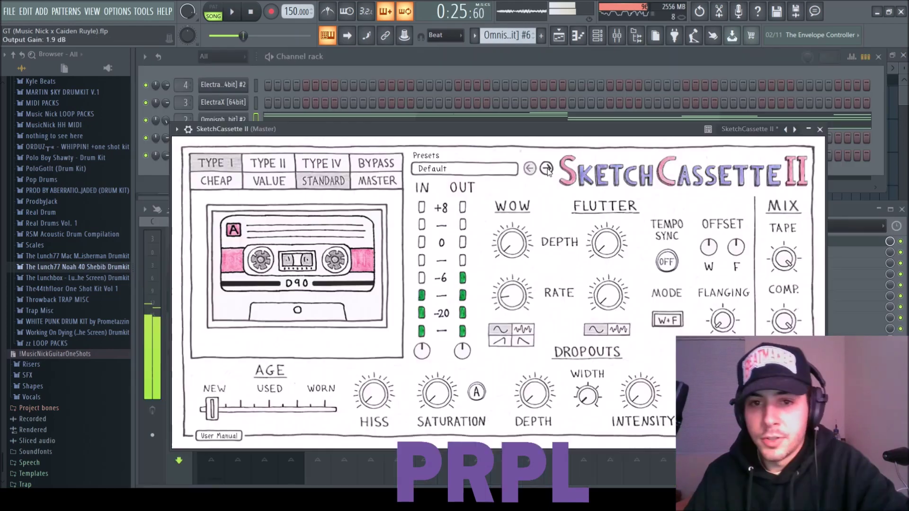
- Step through the SketchCassette II presets on the master and choose the Classic Tape preset St. Ides Heaven
click(546, 169)
click(546, 169)
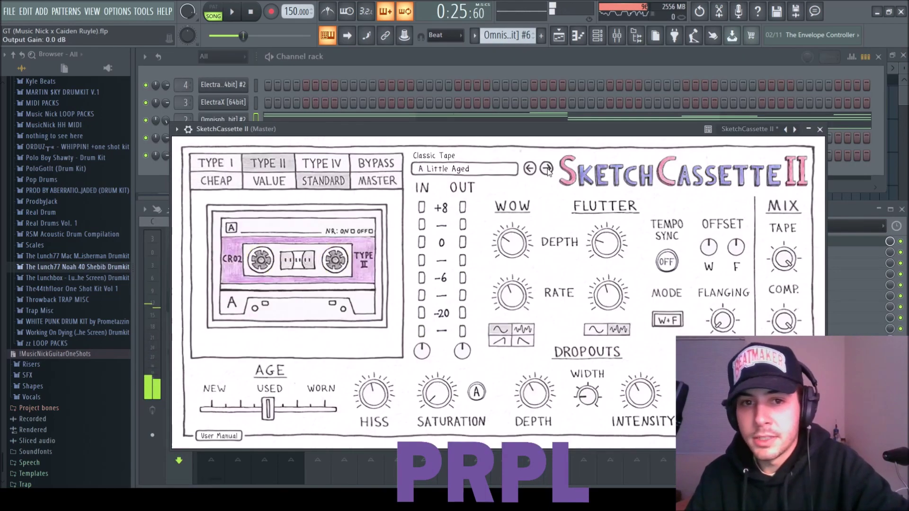
click(546, 168)
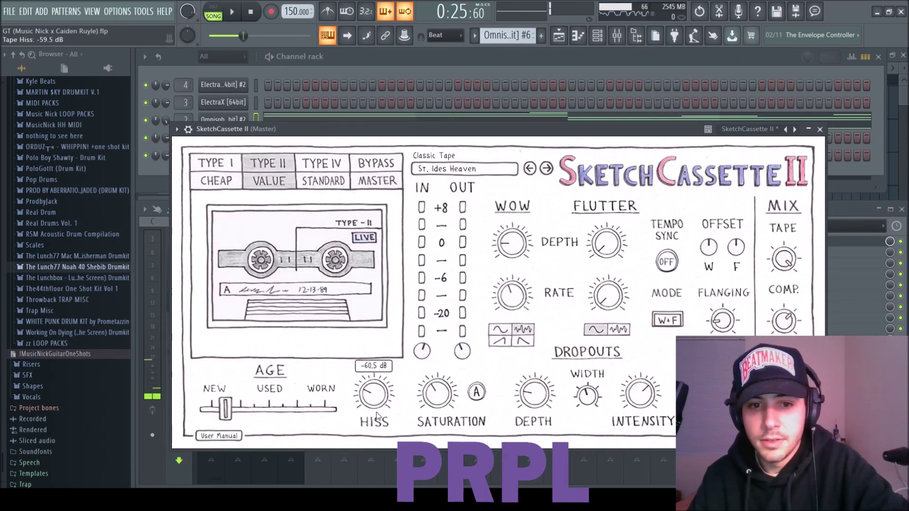
- Play the arranged GT 150 Fm loop and open the 808iden x Ardist Post-20 Drumkit sample folder
click(233, 17)
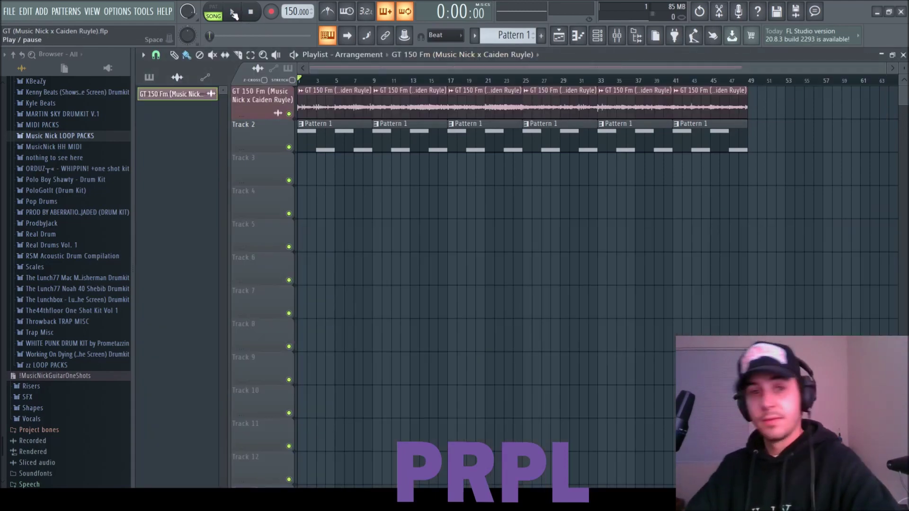
click(233, 15)
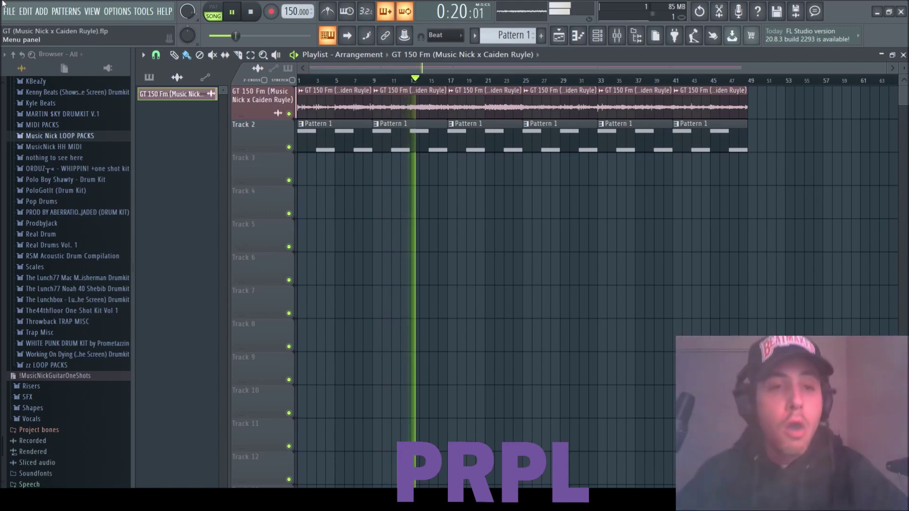
key(F6)
scroll(40, 187, up, 3)
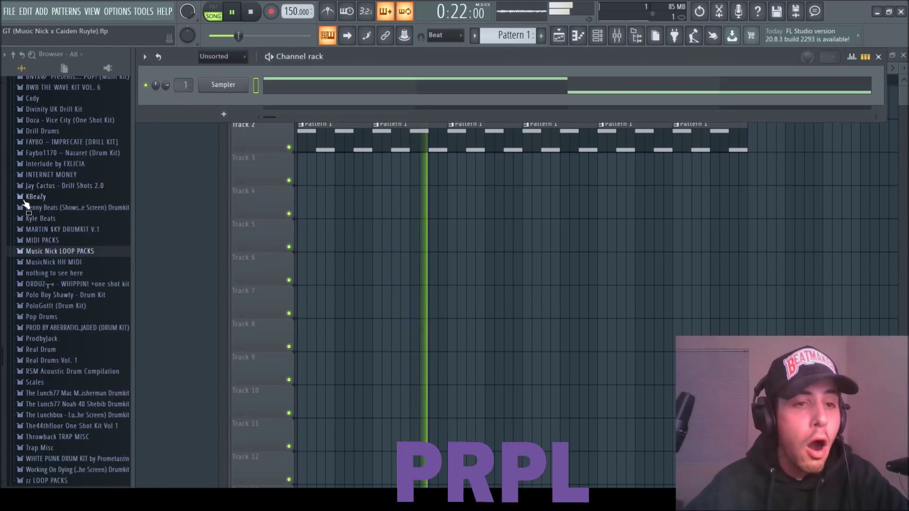
scroll(40, 187, up, 8)
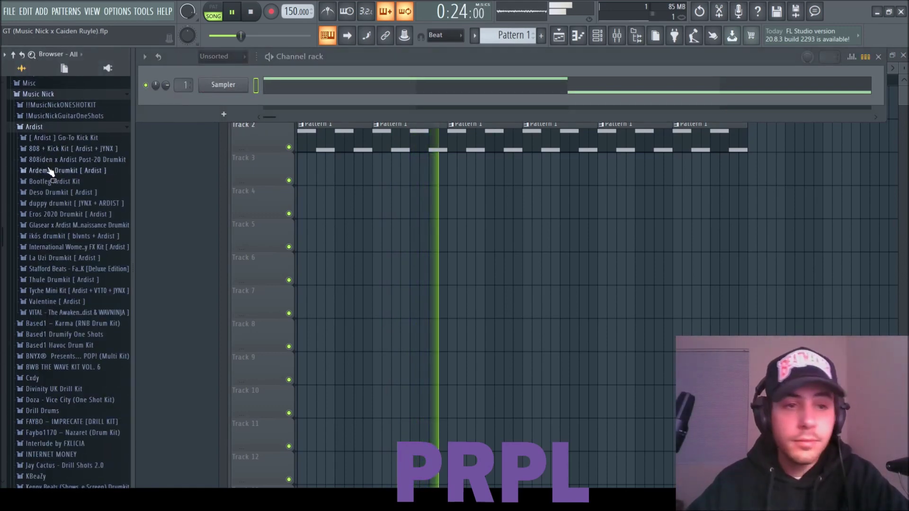
click(54, 160)
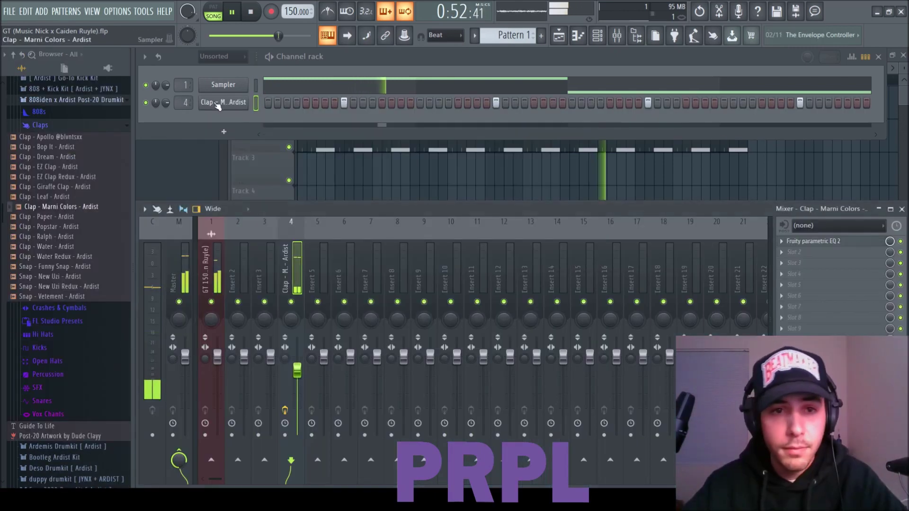
- Check the Marni Colors clap notes and adjust the boost in the sample's precomputed effects
key(F7)
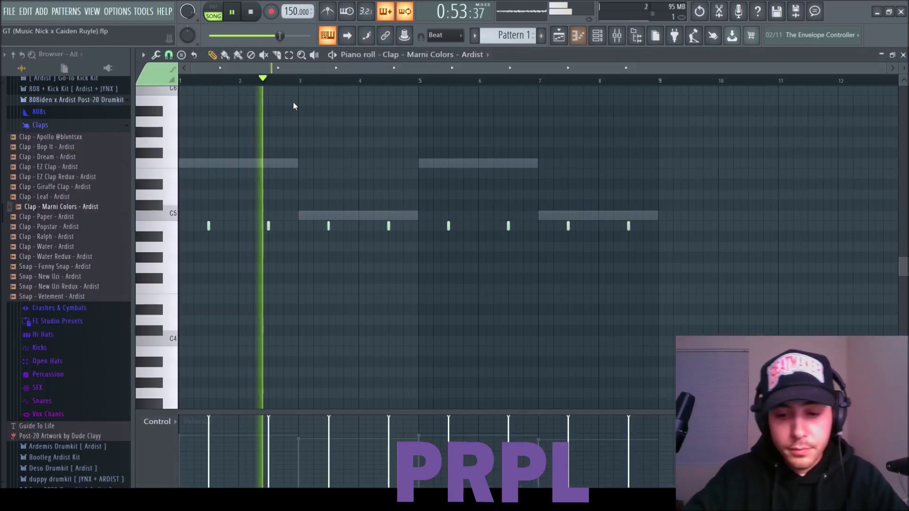
click(902, 55)
click(228, 102)
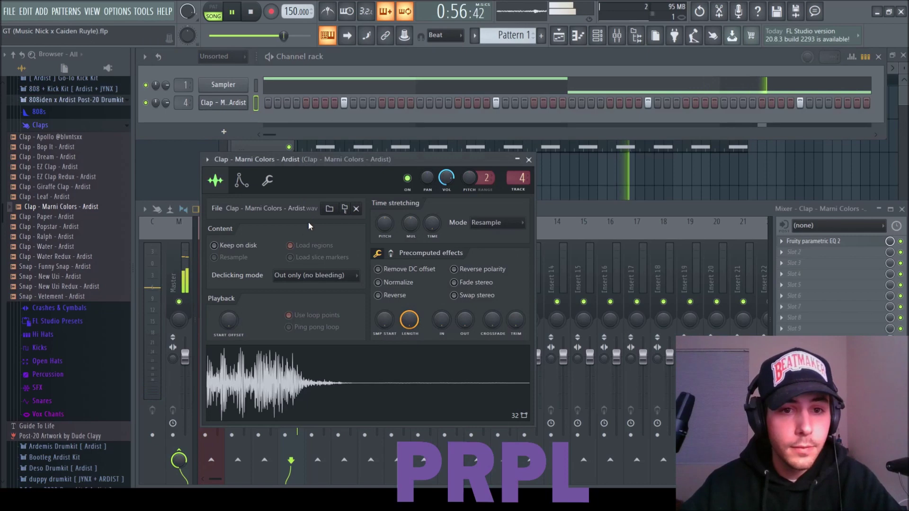
click(390, 254)
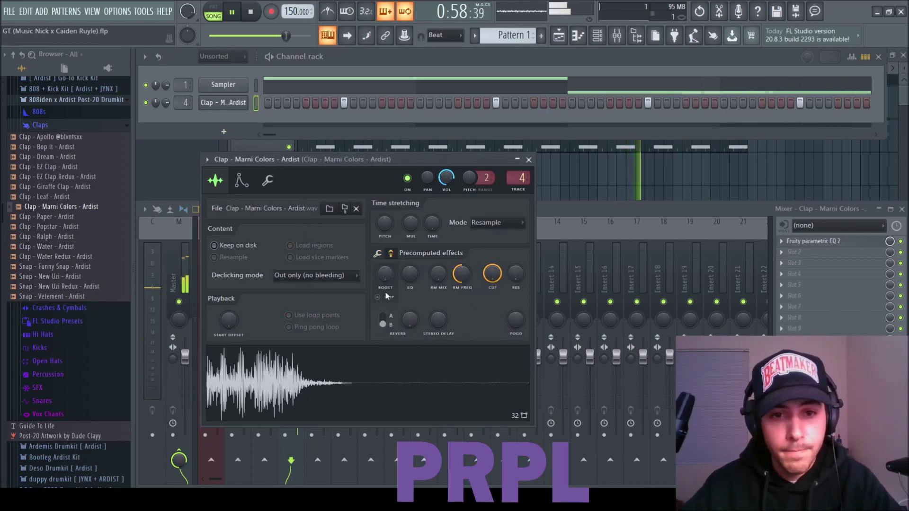
drag(387, 283, 384, 280)
click(529, 160)
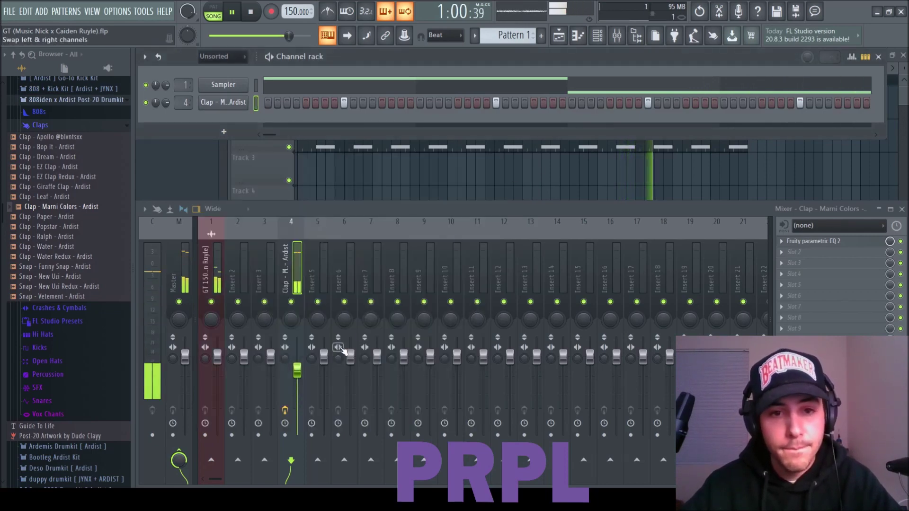
- Collapse the Claps, 808iden x Ardist Post-20 Drumkit and Ardist folders and browse to The Lunchbox drumkit
click(81, 127)
click(55, 102)
scroll(30, 180, up, 4)
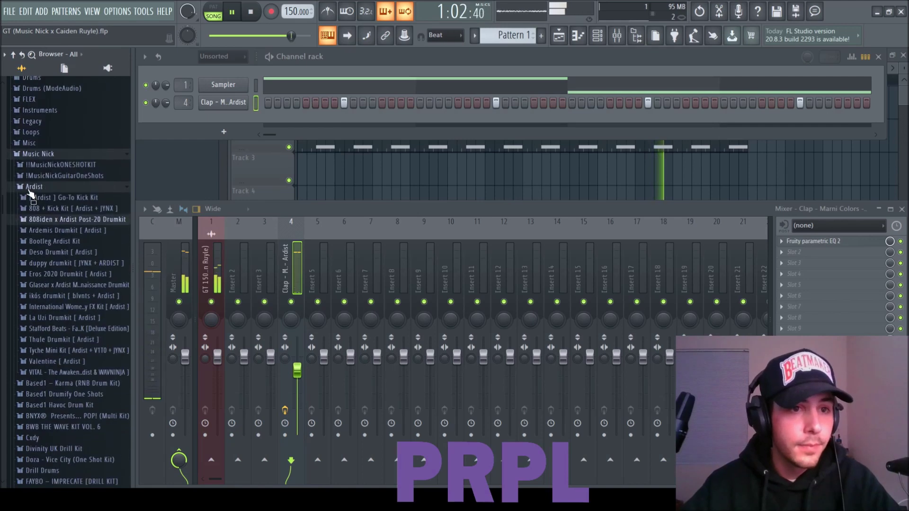
click(34, 186)
scroll(36, 190, down, 10)
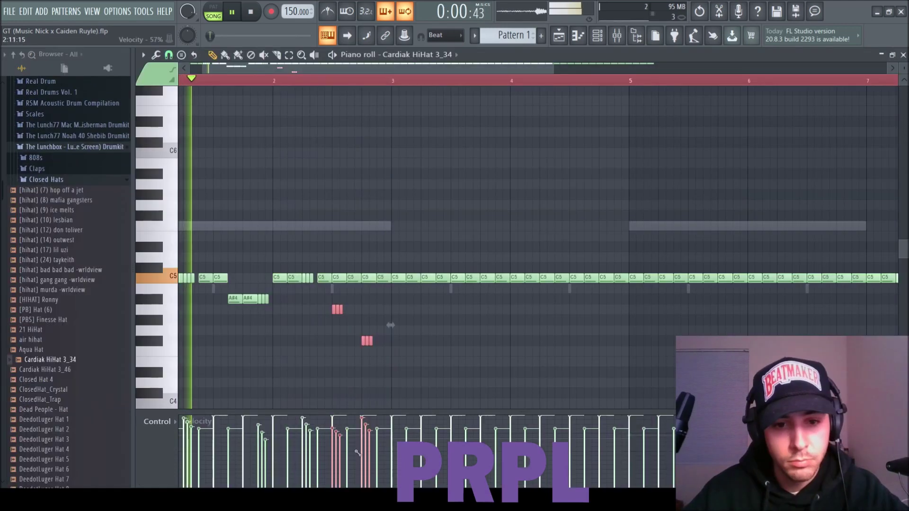
- Taper the velocities of the lowest Cardiak HiHat roll at the end of bar 2 and thin it into spaced hits
drag(359, 432, 372, 445)
ctrl+click(382, 372)
scroll(372, 365, up, 2)
right_click(367, 341)
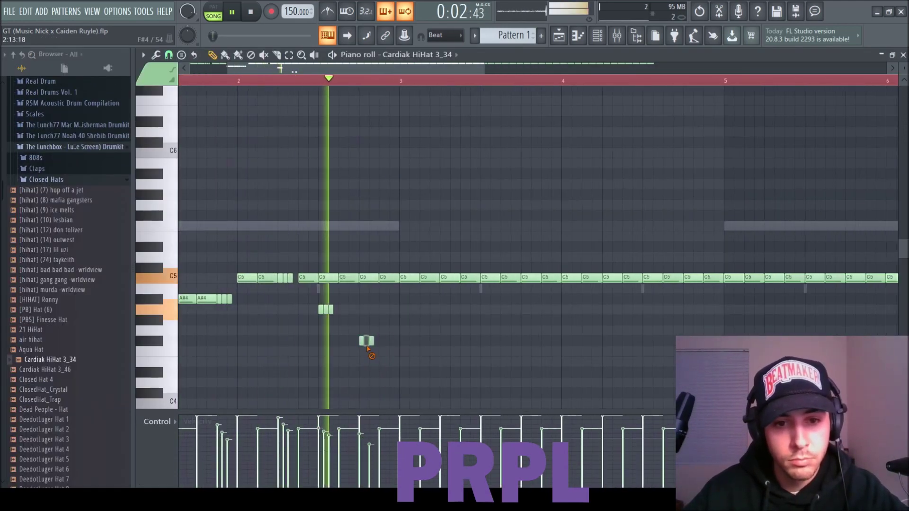
click(381, 342)
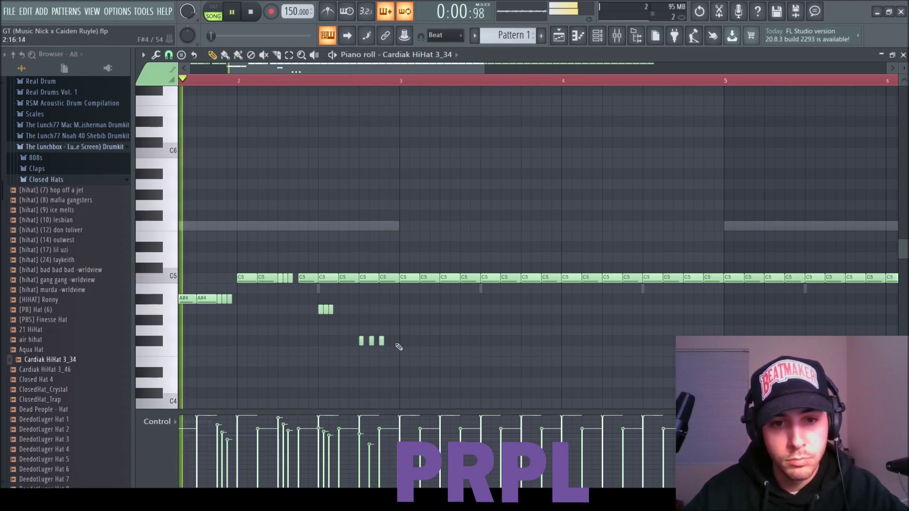
right_click(382, 342)
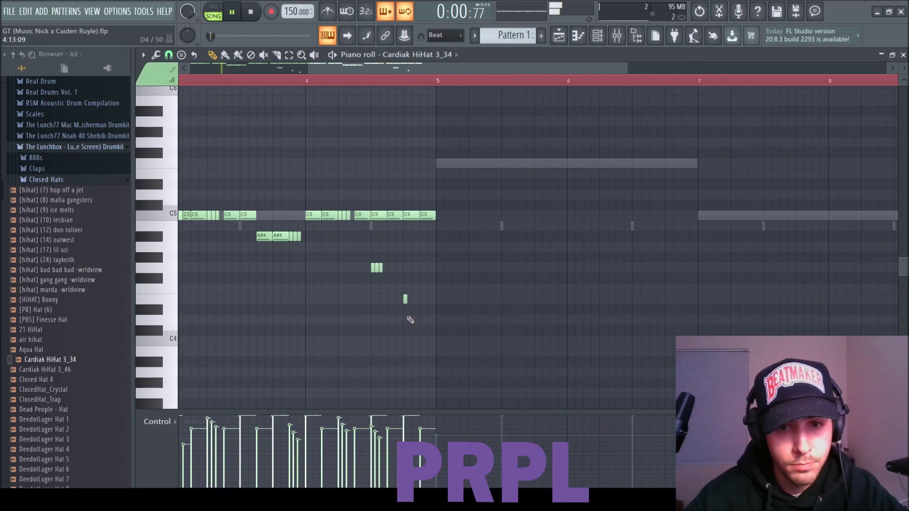
- Remove the lone low hit at the end of bar 4 and duplicate hi-hat bars 1 to 4 into bars 5 to 8
scroll(406, 302, down, 4)
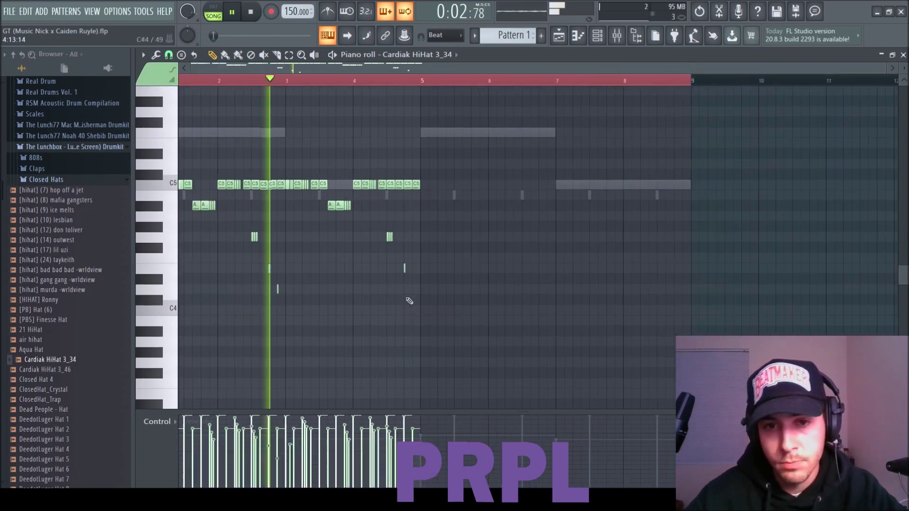
drag(658, 82, 415, 110)
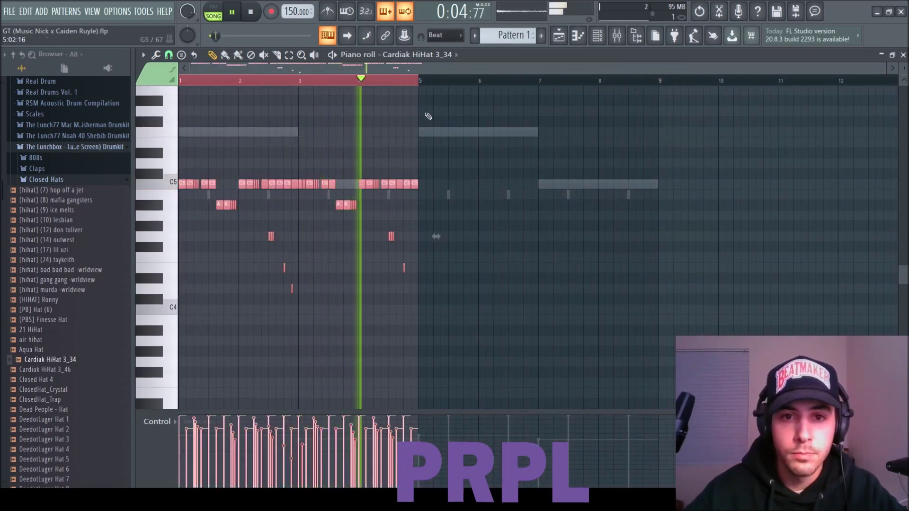
right_click(404, 268)
key(ctrl+b)
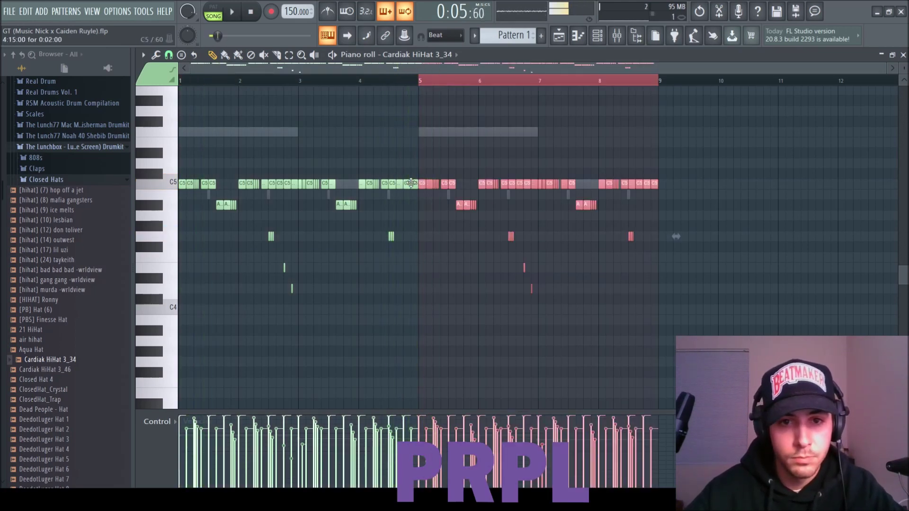
- Delete the last C5 hi-hat in bar 4 and adjust the velocity strength of the whole hi-hat pattern
scroll(412, 160, up, 2)
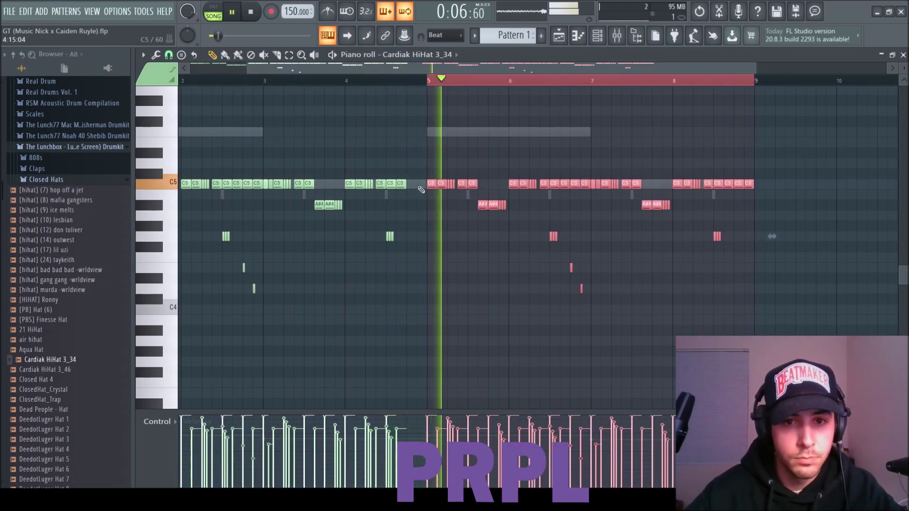
scroll(427, 191, down, 1)
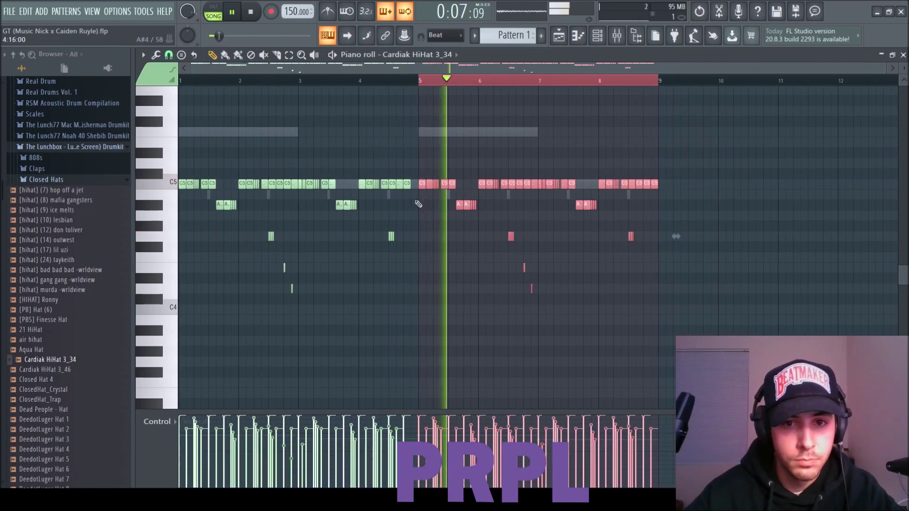
key(ctrl+a)
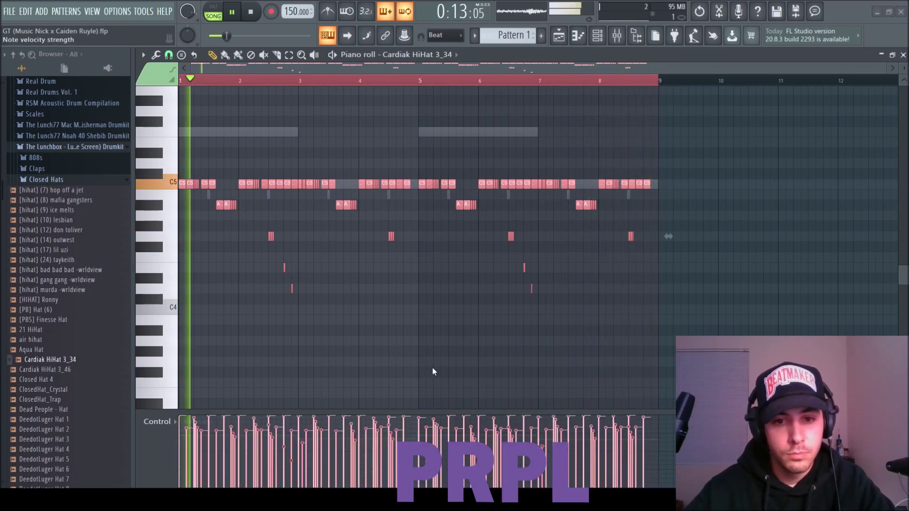
ctrl+click(681, 312)
- Fill in the final C5 hi-hat of bar 8 and lower the hi-hat's level on mixer insert 5
scroll(667, 265, up, 3)
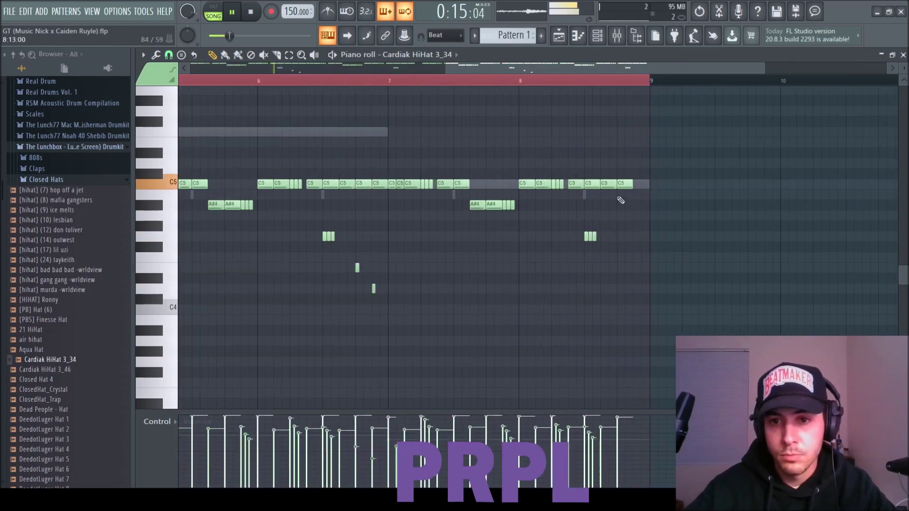
scroll(741, 225, down, 3)
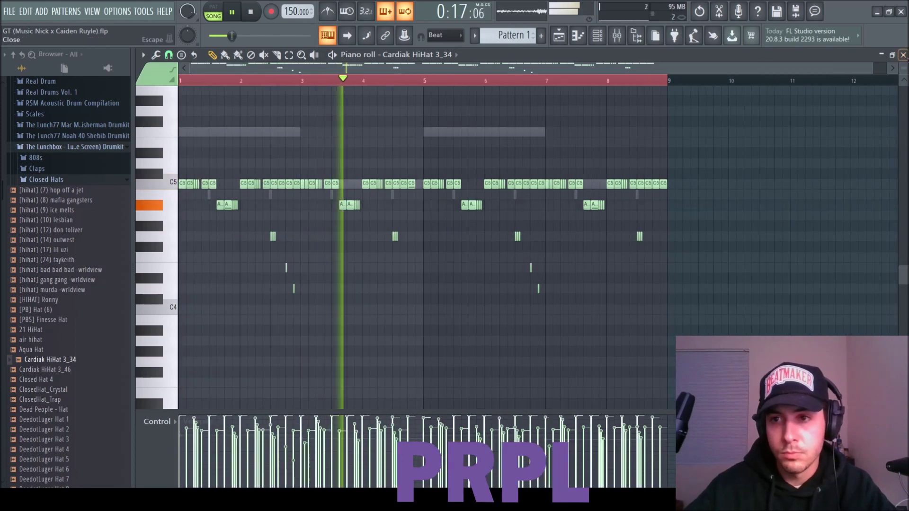
key(F7)
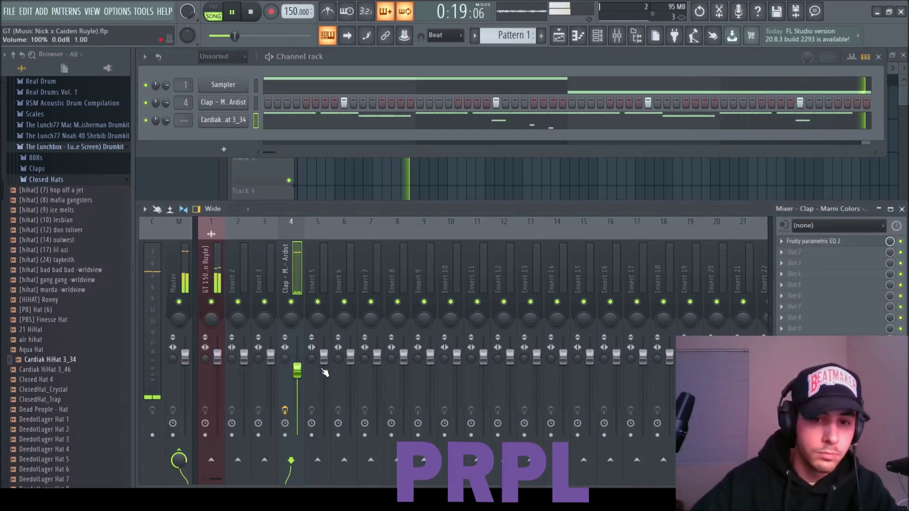
drag(325, 372, 323, 374)
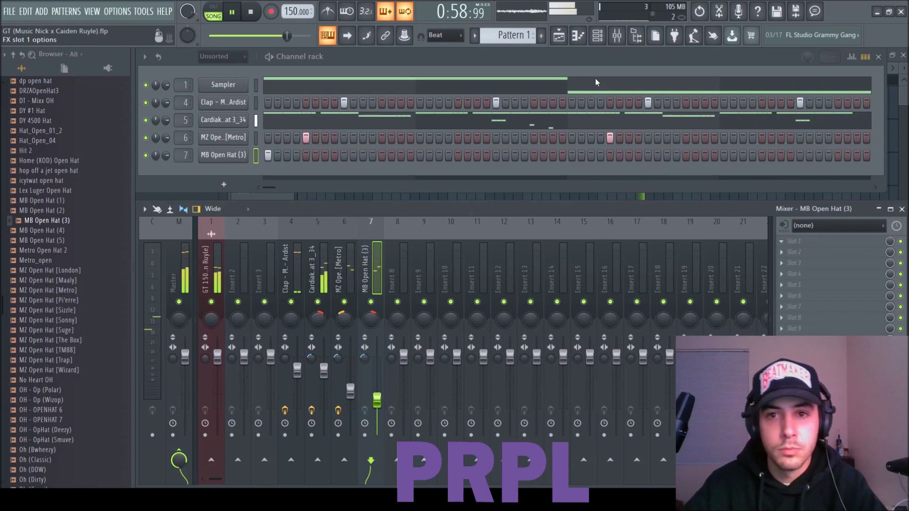
- Add Fruity parametric EQ 2 to MB Open Hat (3) with the 30Hz + 18kHz cut preset and raise its low cut to about 1 kHz
click(595, 82)
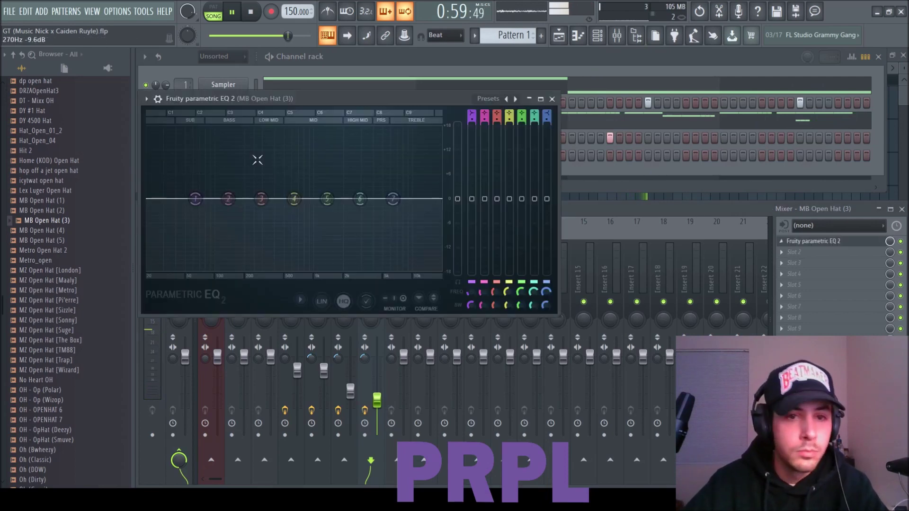
click(300, 189)
drag(156, 199, 312, 199)
drag(442, 200, 439, 200)
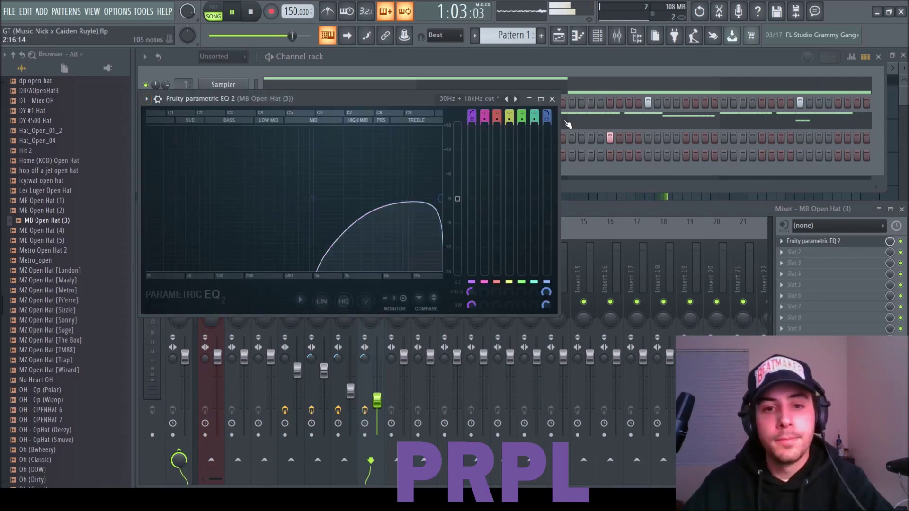
click(552, 99)
- Restart playback and open the Snares folder of The Lunchbox drumkit
key(space)
scroll(37, 202, up, 10)
click(42, 240)
click(47, 232)
key(space)
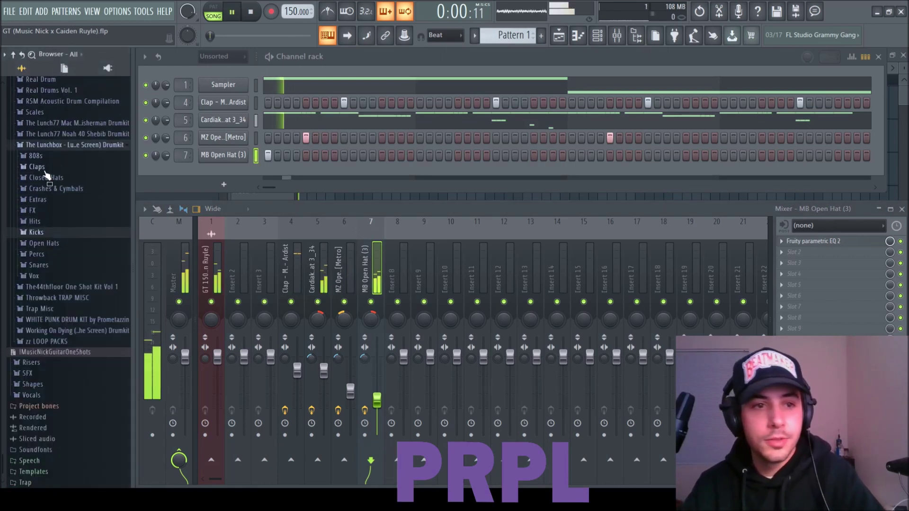
click(47, 263)
- Audition snares over the beat, including [snare] (25) mafia, 808MafiaSnare and 808Mafia Snare
scroll(50, 256, down, 2)
scroll(52, 250, down, 1)
click(51, 238)
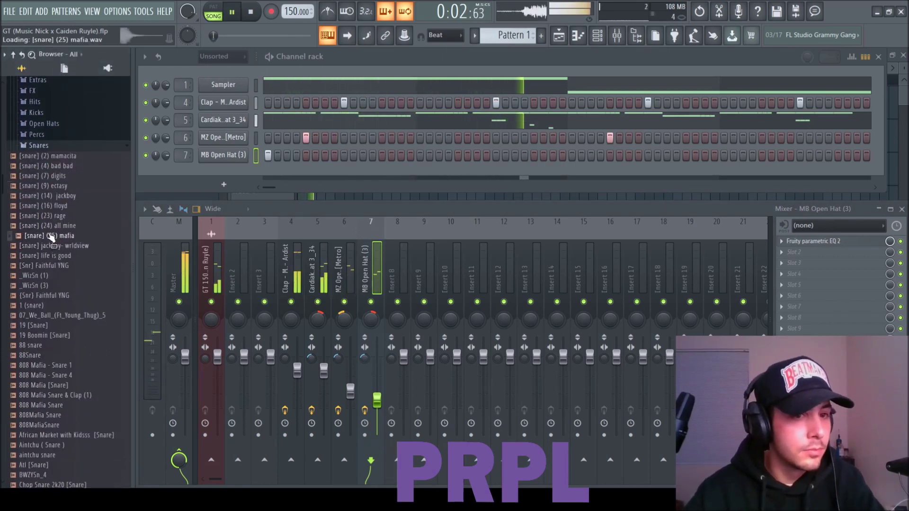
scroll(49, 244, down, 2)
click(42, 276)
scroll(43, 269, down, 1)
click(48, 248)
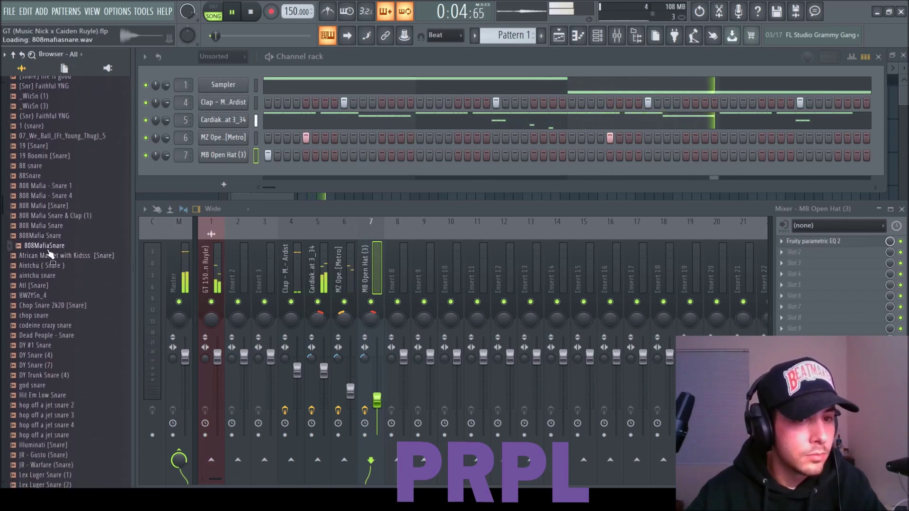
click(54, 238)
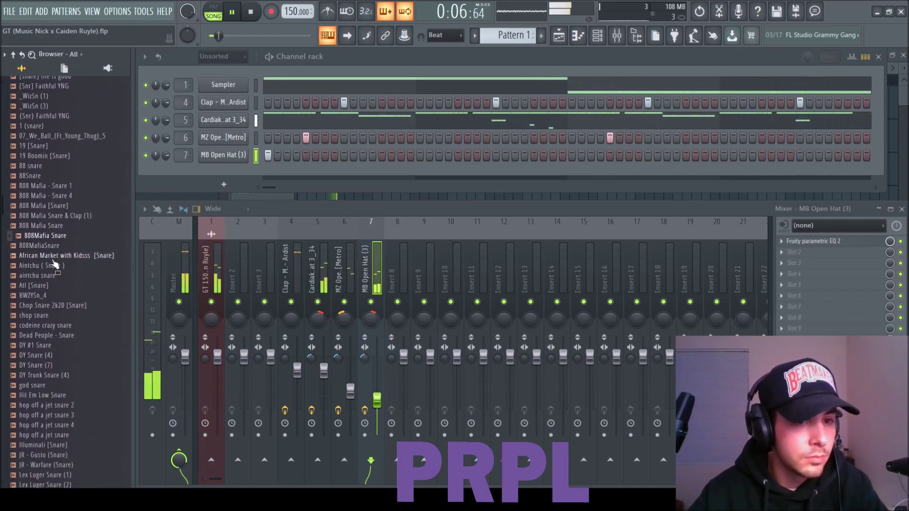
scroll(53, 291, down, 2)
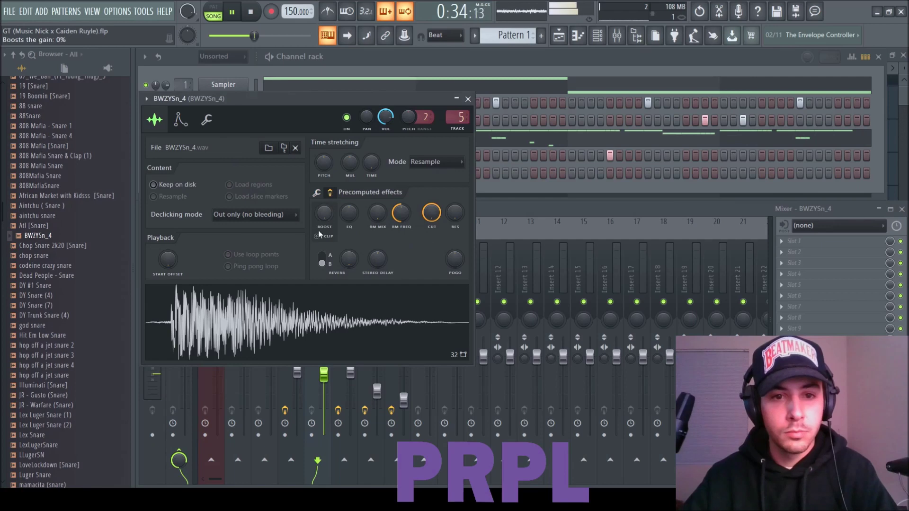
- Boost the BWZYSn_4 snare's gain in its precomputed effects and load Fruity parametric EQ 2 on its mixer track
drag(318, 237, 328, 219)
click(468, 98)
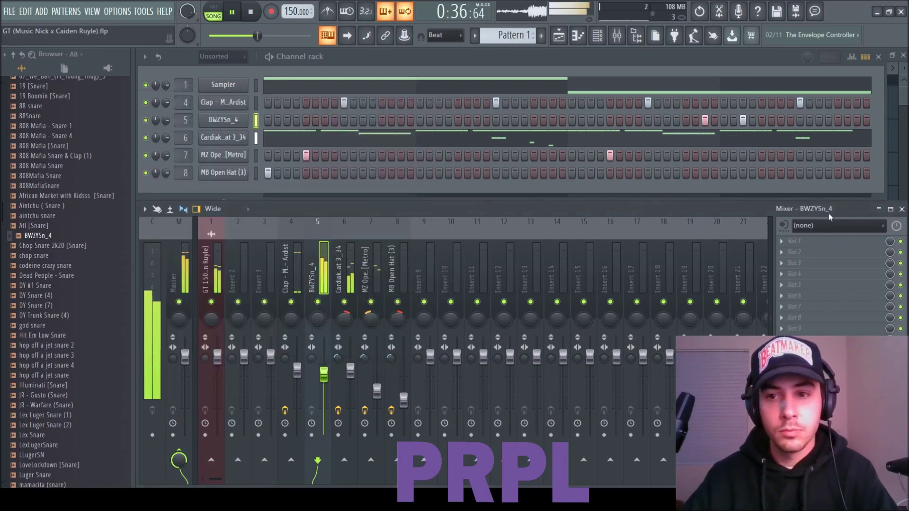
click(611, 88)
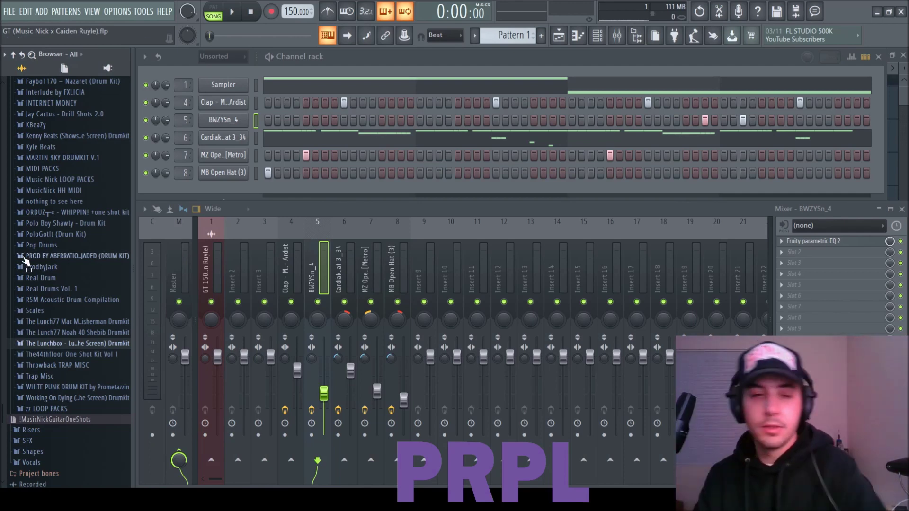
- Open the 808iden x Ardist Post-20 Drumkit folder inside Ardist while the beat plays
scroll(26, 237, up, 6)
key(space)
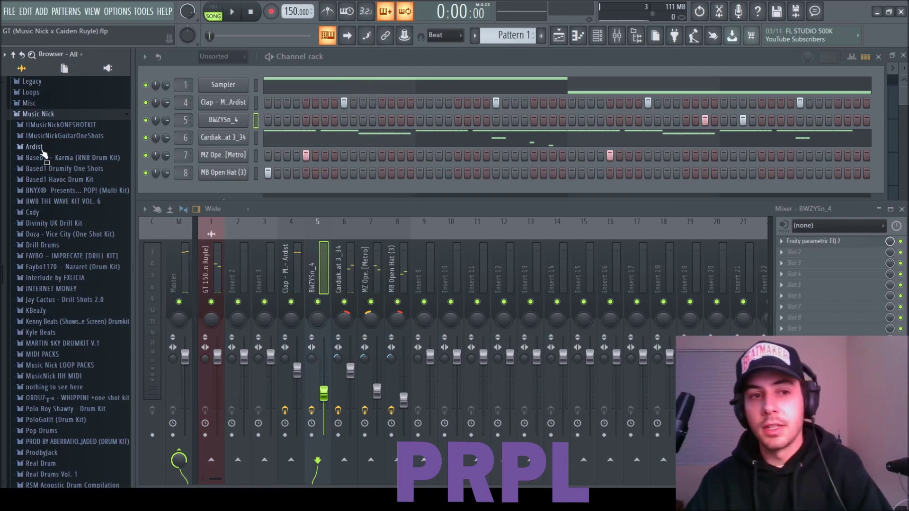
click(42, 149)
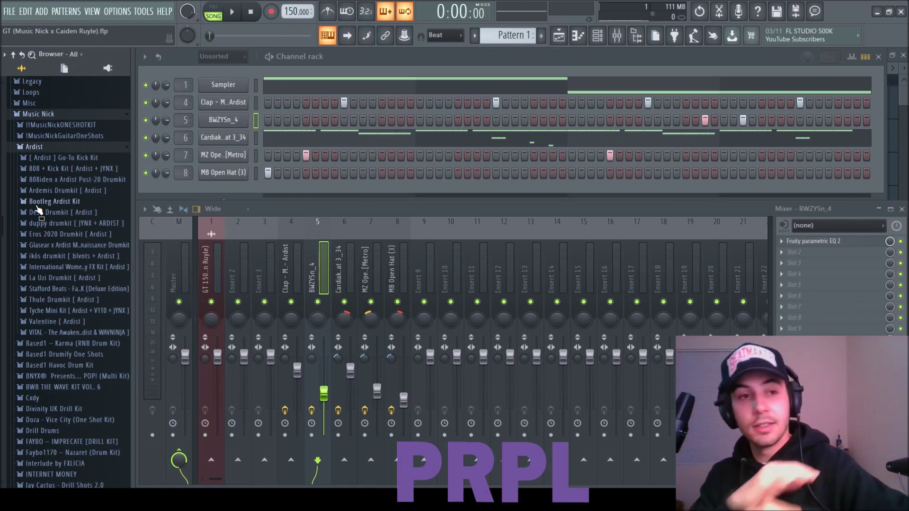
scroll(38, 210, down, 3)
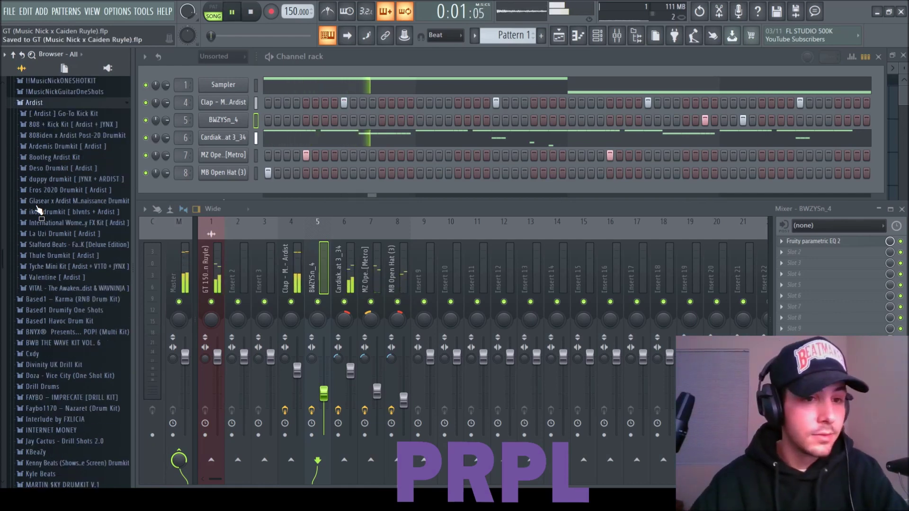
scroll(45, 218, up, 3)
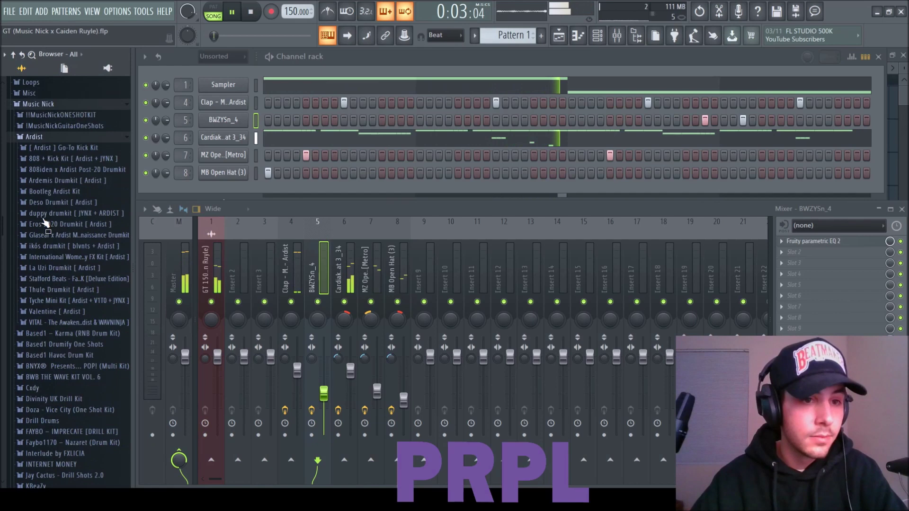
click(55, 181)
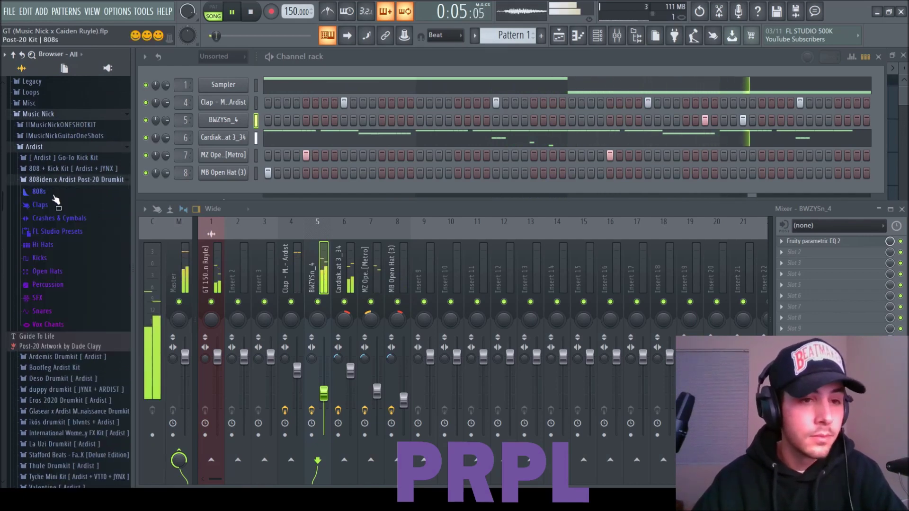
- Audition the kit's LOUD 808s and add 808 - Go 808 - 808iden [ C ] as a new channel
click(54, 194)
scroll(54, 193, down, 3)
click(49, 147)
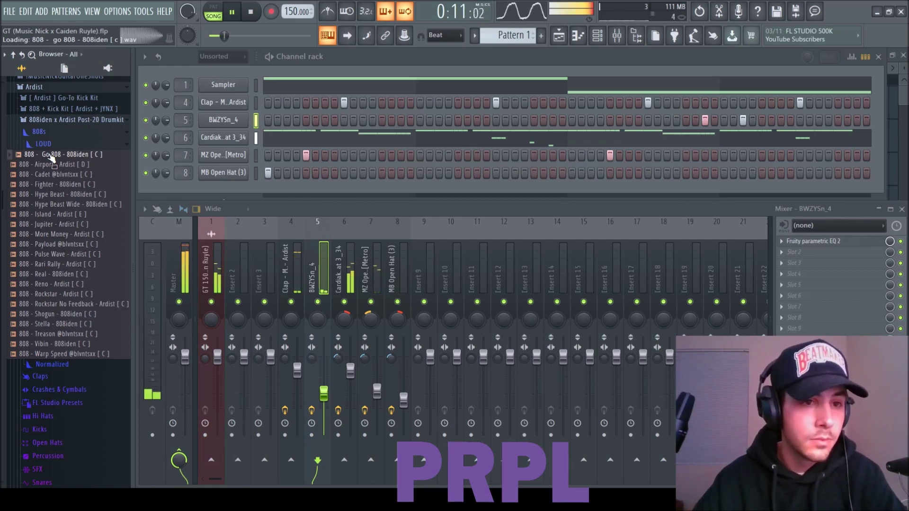
drag(223, 194, 231, 189)
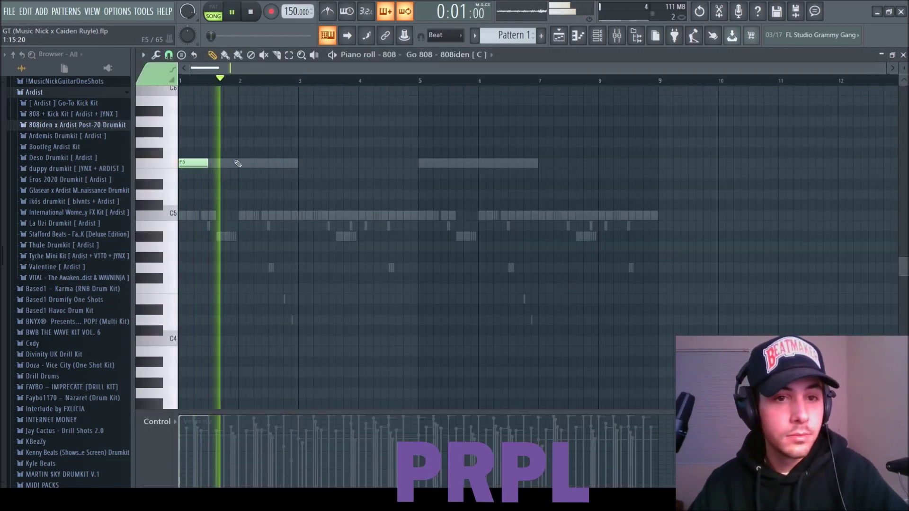
- Add two shortened back-to-back F5 808 notes ending at bar 3 and a C5 note at the start of bar 3
click(258, 163)
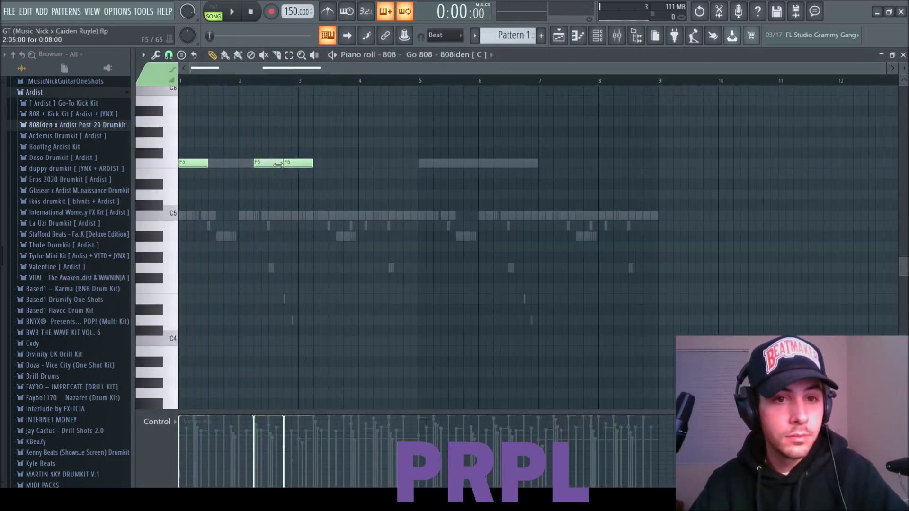
drag(281, 165, 294, 166)
click(302, 215)
- Check the Sampler loop's notes in its piano roll during playback and return to the 808's piano roll
key(F6)
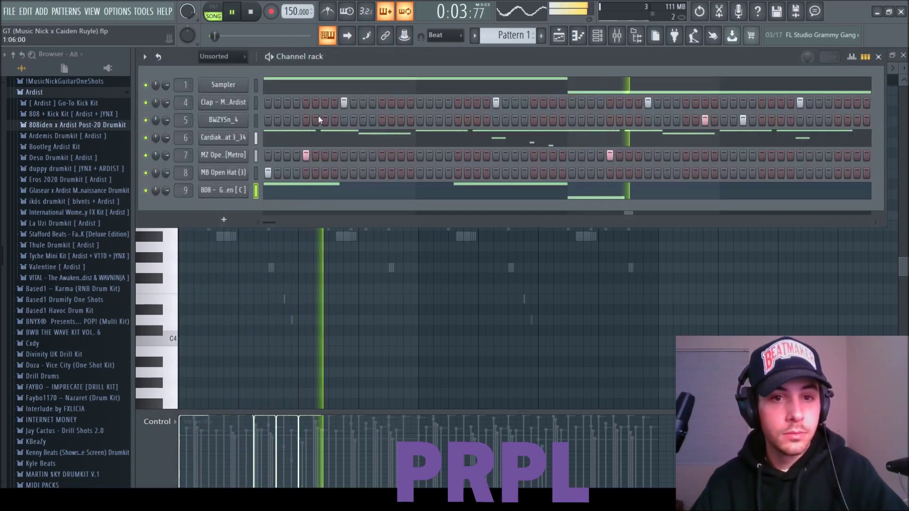
click(323, 90)
key(space)
key(space)
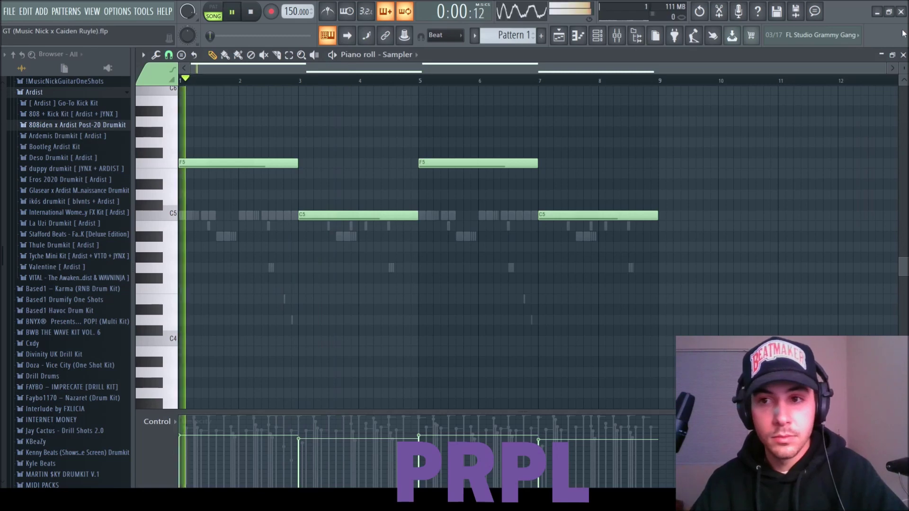
click(904, 55)
click(308, 193)
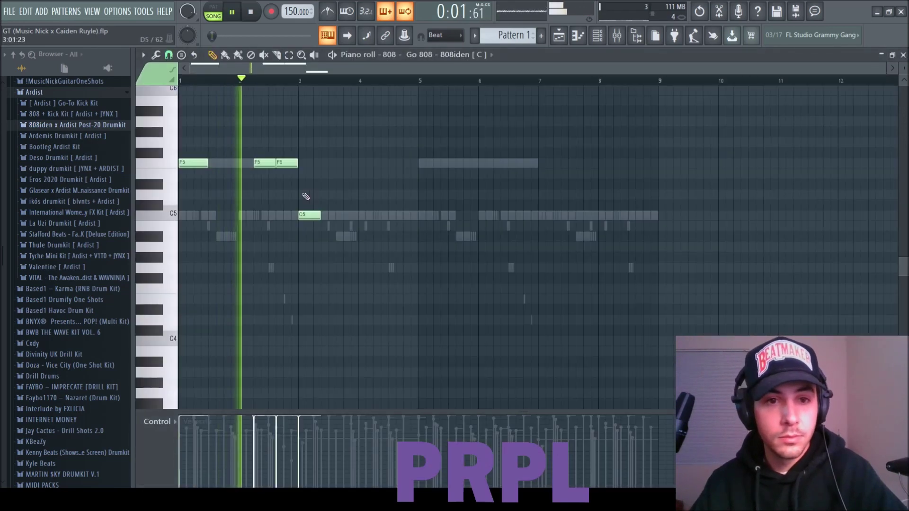
- Add two more consecutive C5 808 notes from bar 3, duplicate the four-bar 808 pattern into bars 5 to 8 and replay it
click(333, 215)
click(348, 215)
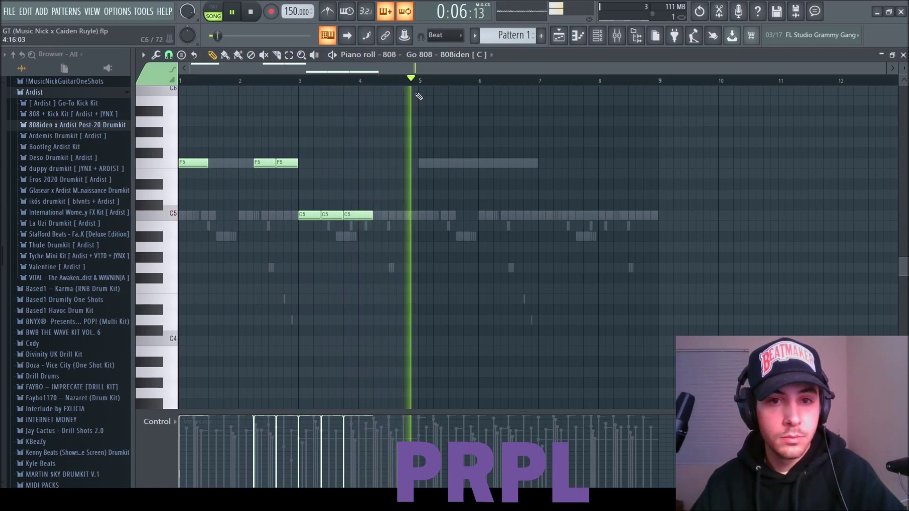
key(ctrl+b)
ctrl+click(515, 112)
key(space)
key(space)
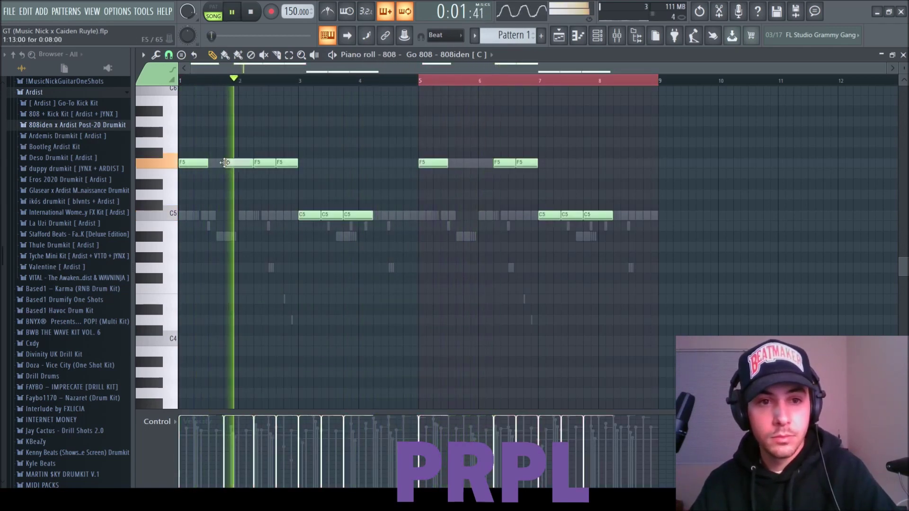
- Remove the added F5 808 note in bar 1, replace the first bar 6 F5 with a longer one starting late in bar 5, and replay
click(236, 162)
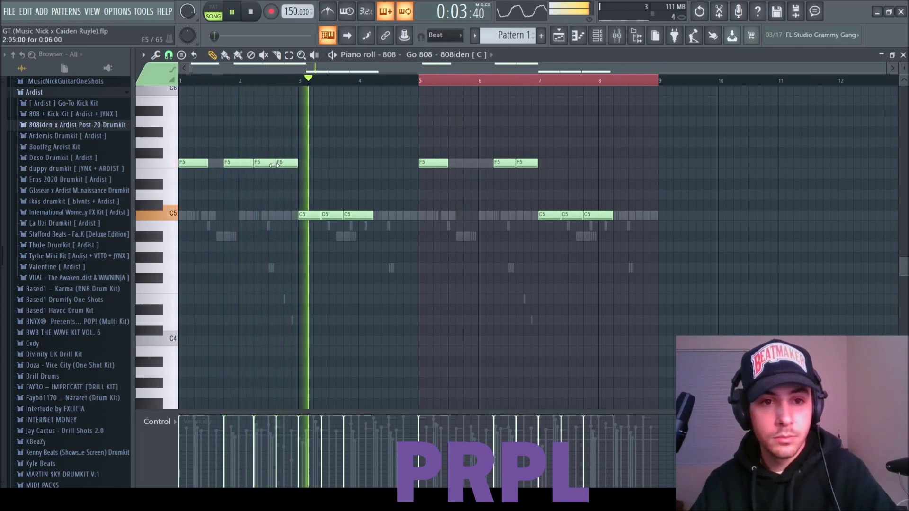
right_click(227, 164)
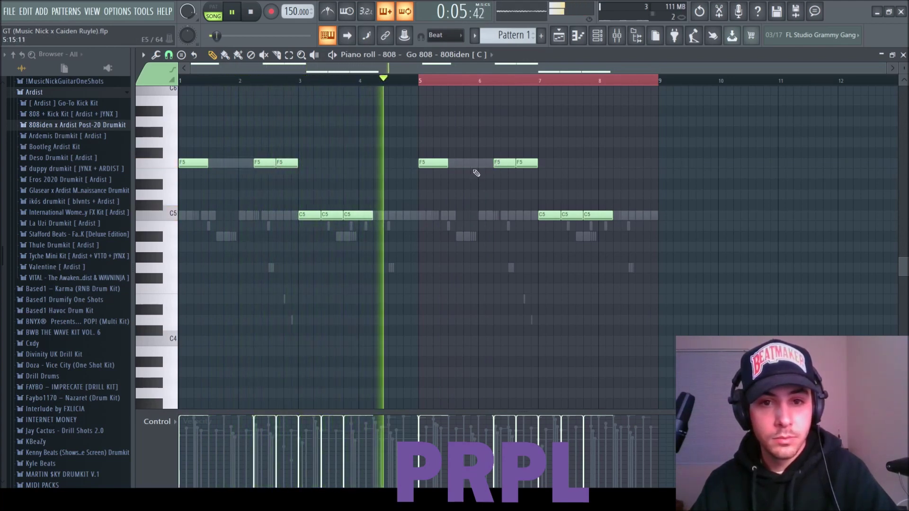
click(468, 163)
right_click(499, 165)
drag(491, 163, 507, 163)
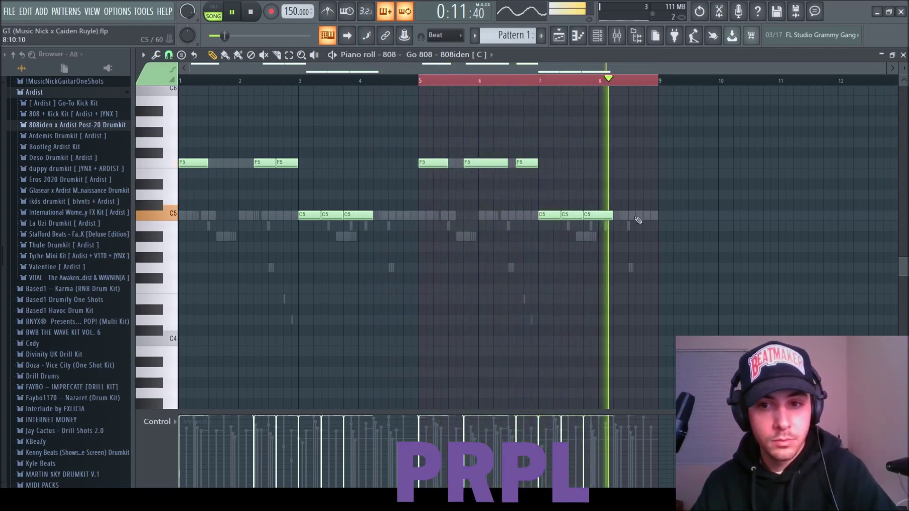
key(space)
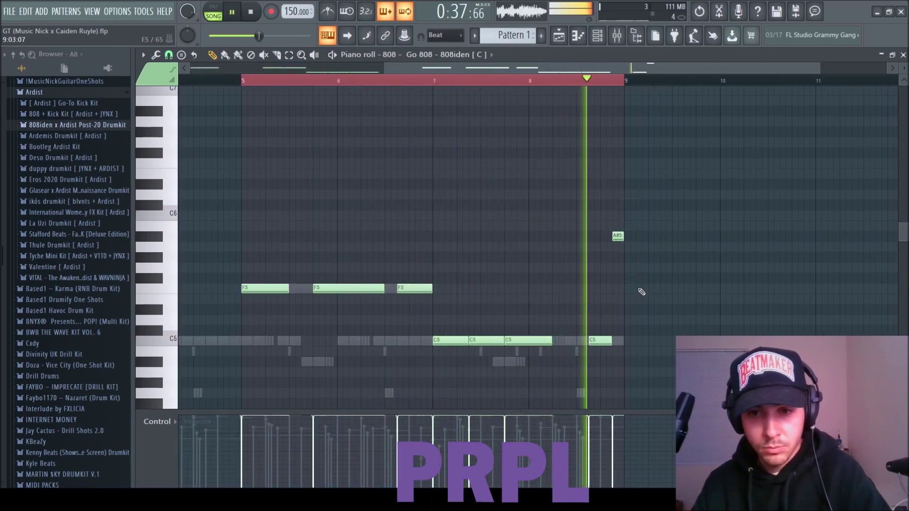
- Move the short closing 808 note at the end of bar 8 to G5, delete the stacked trial notes at bar 9 and close the piano roll
right_click(631, 288)
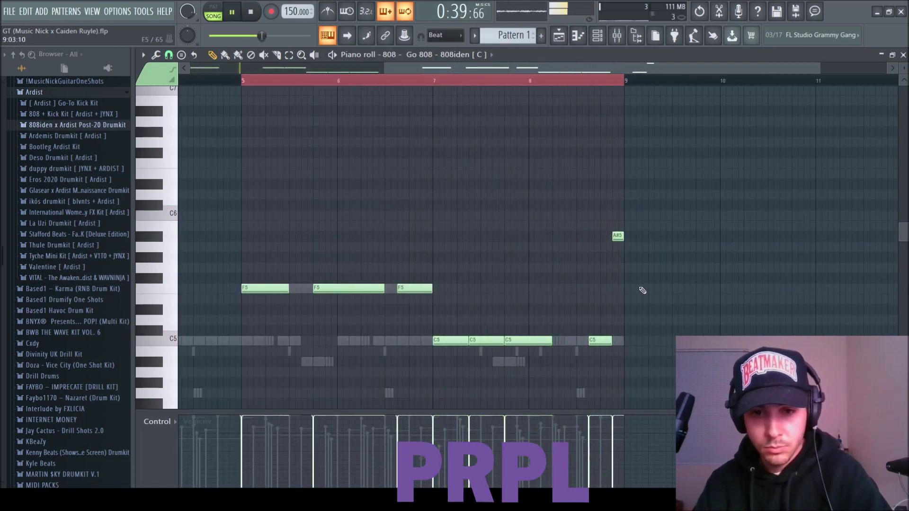
click(628, 287)
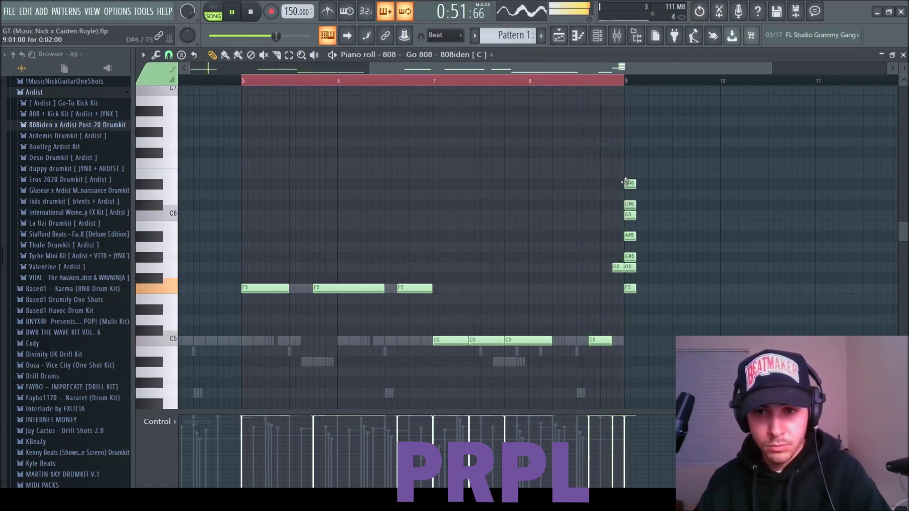
right_click(629, 184)
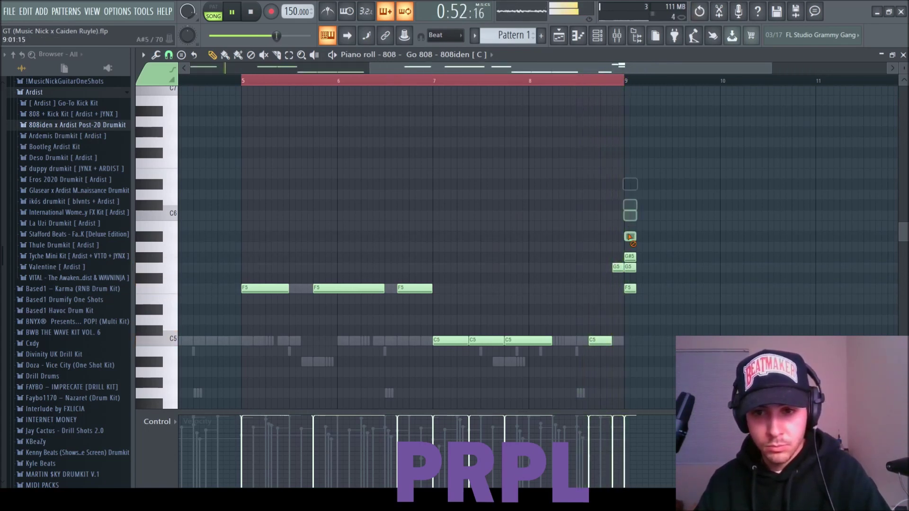
scroll(636, 293, down, 3)
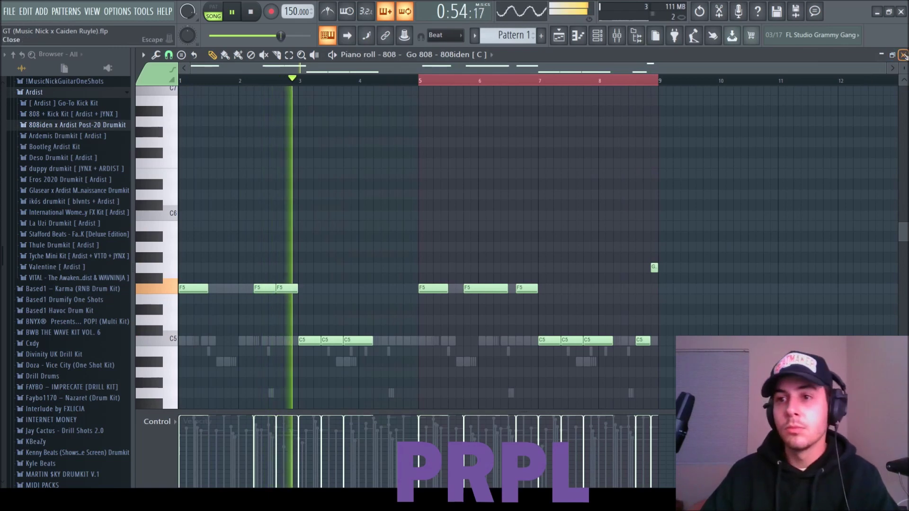
click(903, 55)
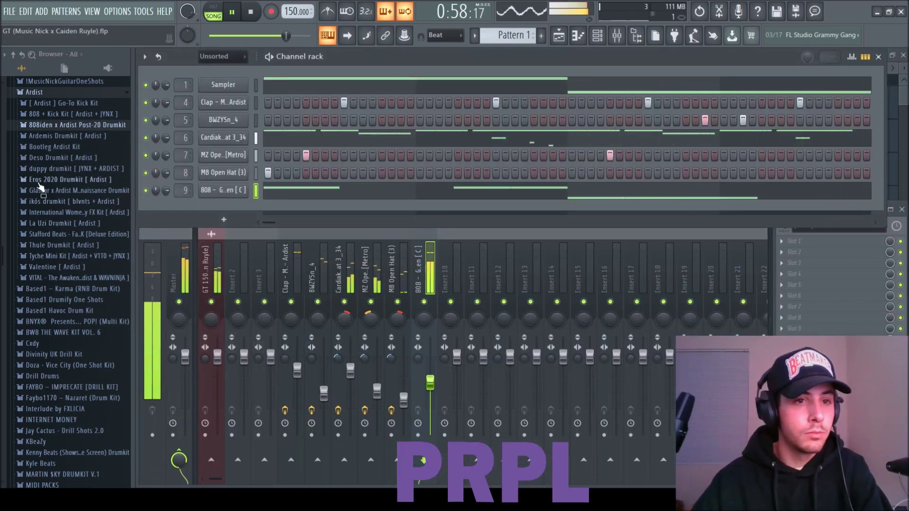
- Find the kicks of Nick Mira - Forge Drum Kit under INTERNET MONEY and add nm - berry kick, playing it alongside each 808 note
scroll(52, 212, down, 9)
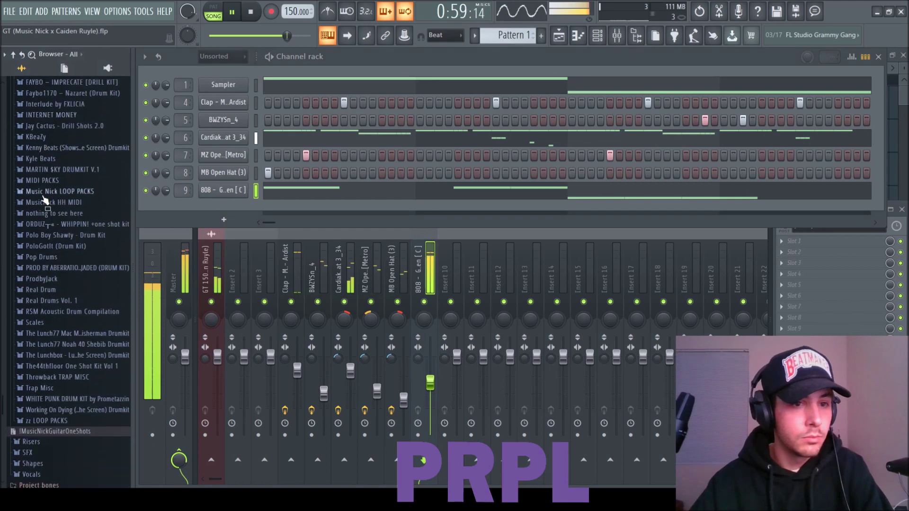
click(55, 115)
click(71, 268)
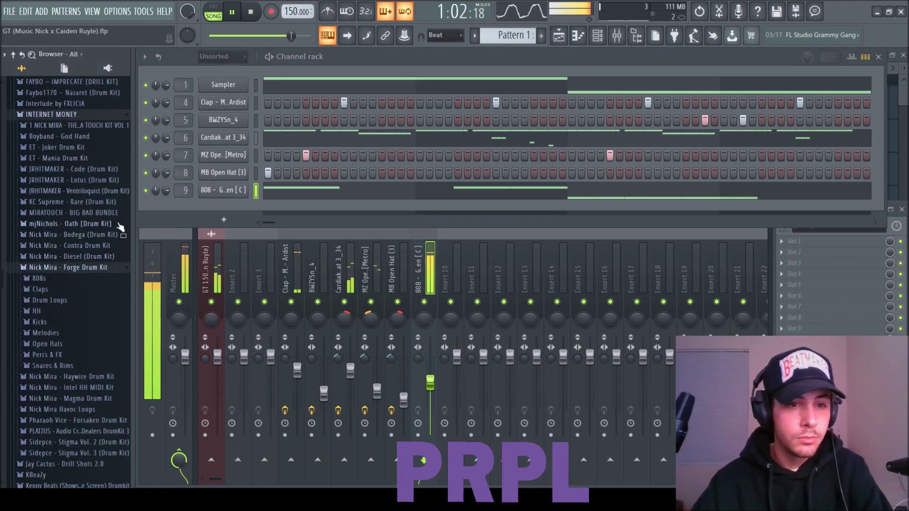
click(39, 321)
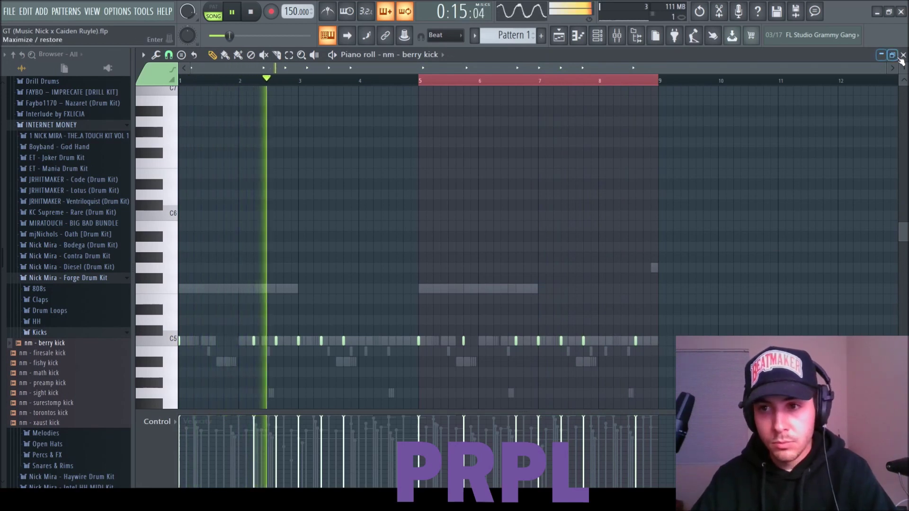
- Return to the channel rack and mixer, and collapse the Kicks and Nick Mira - Forge Drum Kit folders in the browser
key(F5)
key(F6)
key(F9)
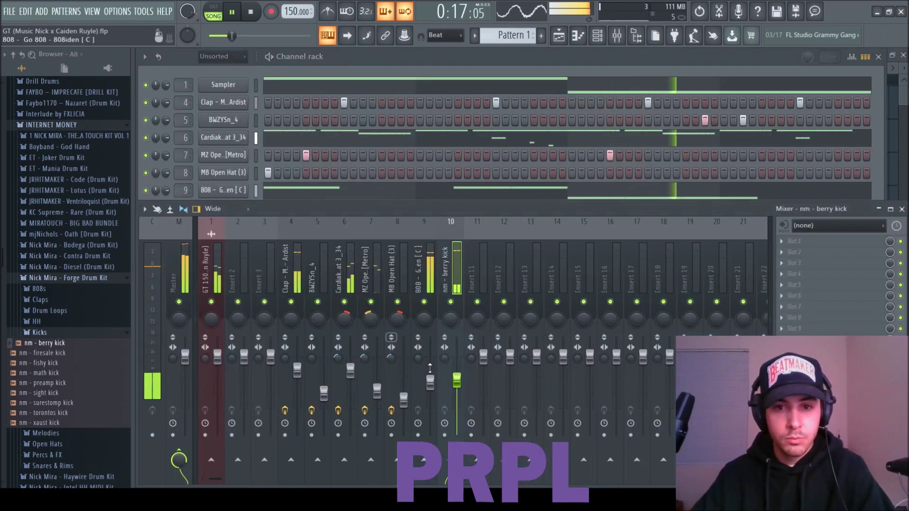
click(38, 332)
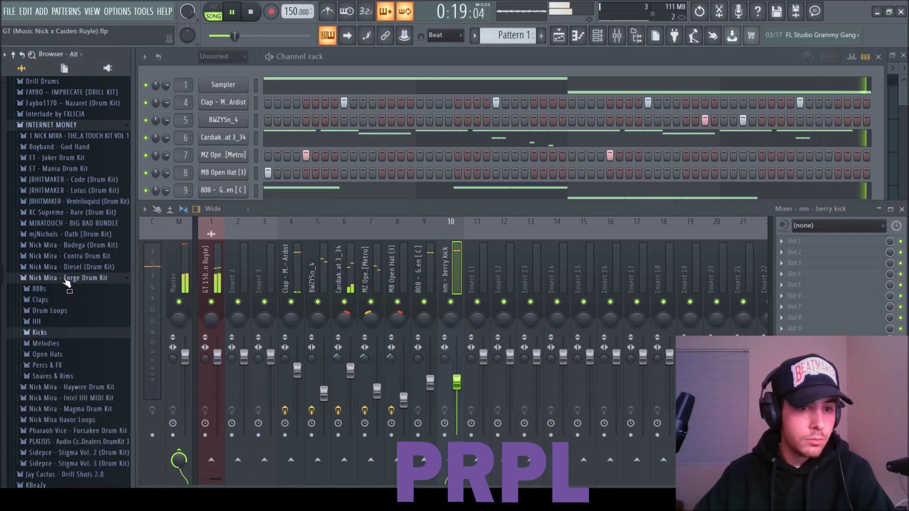
click(65, 279)
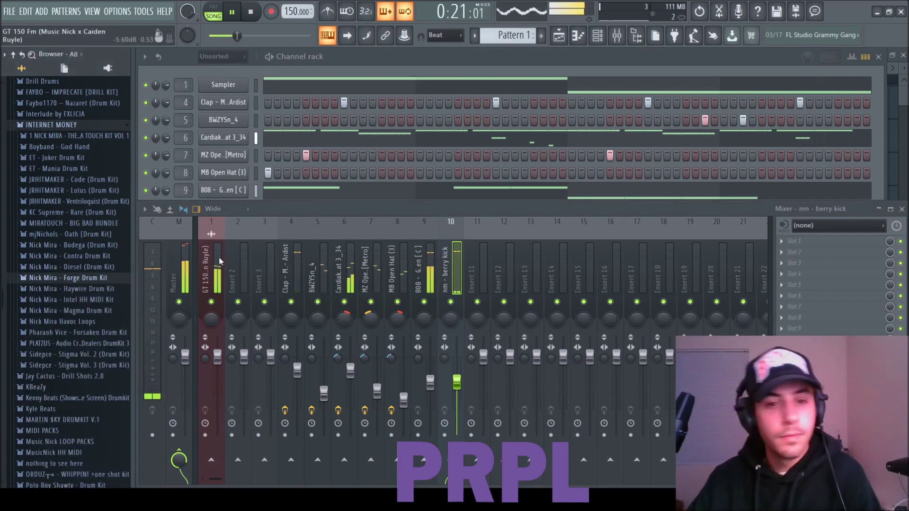
- Lower the clap's mixer level, solo and lower the 808, and set the berry kick beside it to 57% (-10.6 dB)
drag(295, 340, 295, 346)
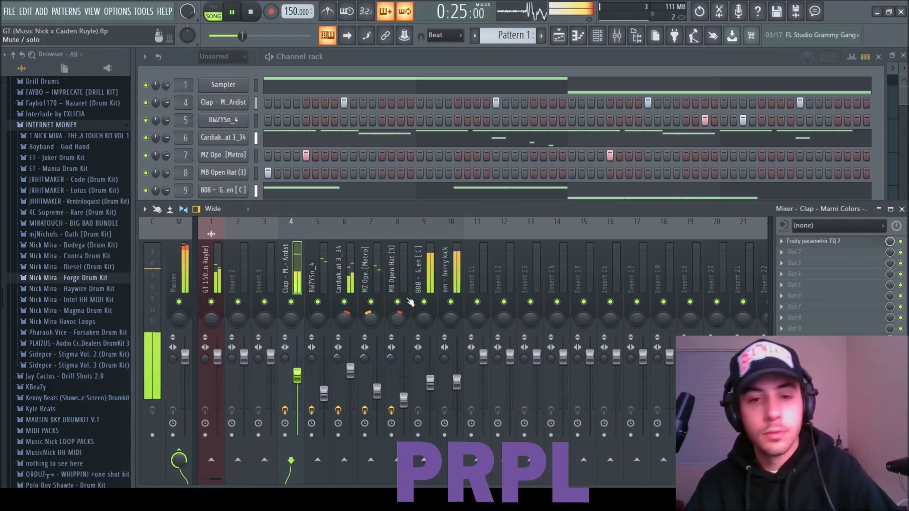
click(423, 461)
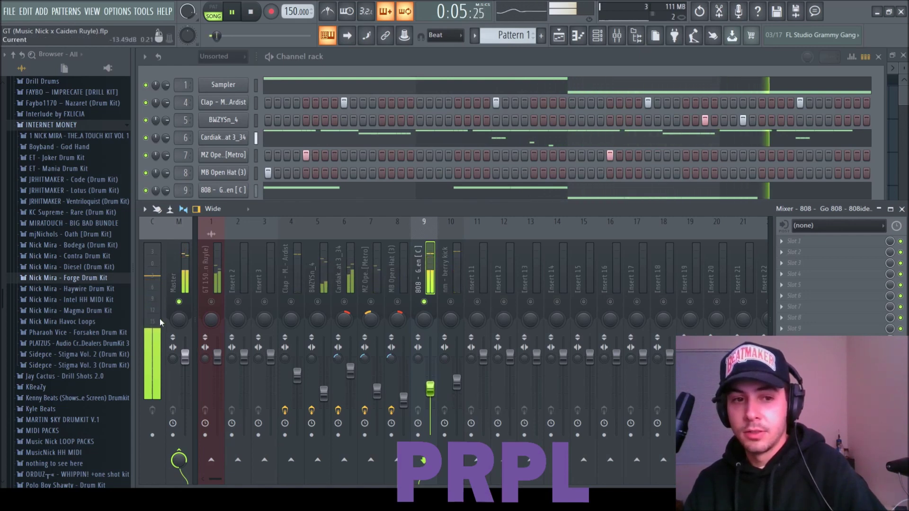
drag(435, 396, 434, 394)
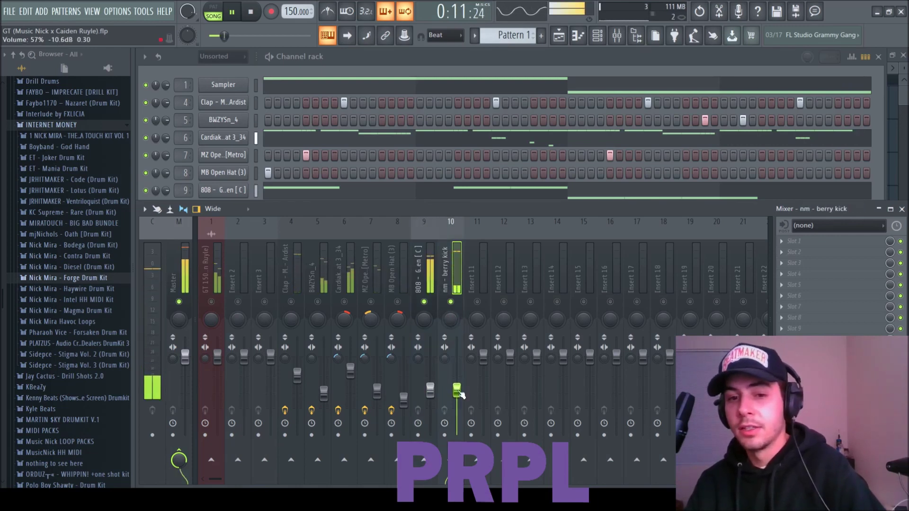
- Bring the clap, hats, snare and melody loop back into the mix, lowering the hi-hat and loop and setting BWZYSn_4 to 49% (-13.1 dB)
click(291, 265)
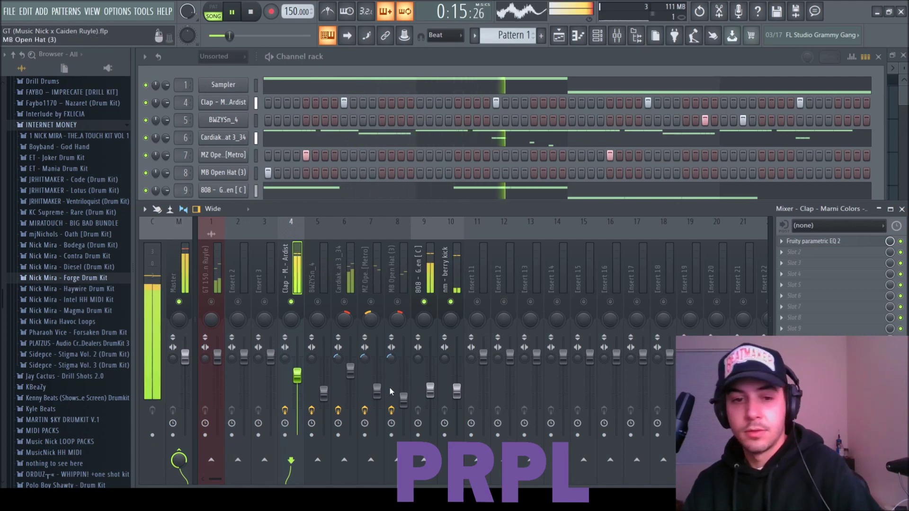
drag(352, 369, 404, 403)
click(371, 302)
click(397, 302)
click(377, 393)
drag(350, 383, 350, 382)
click(323, 394)
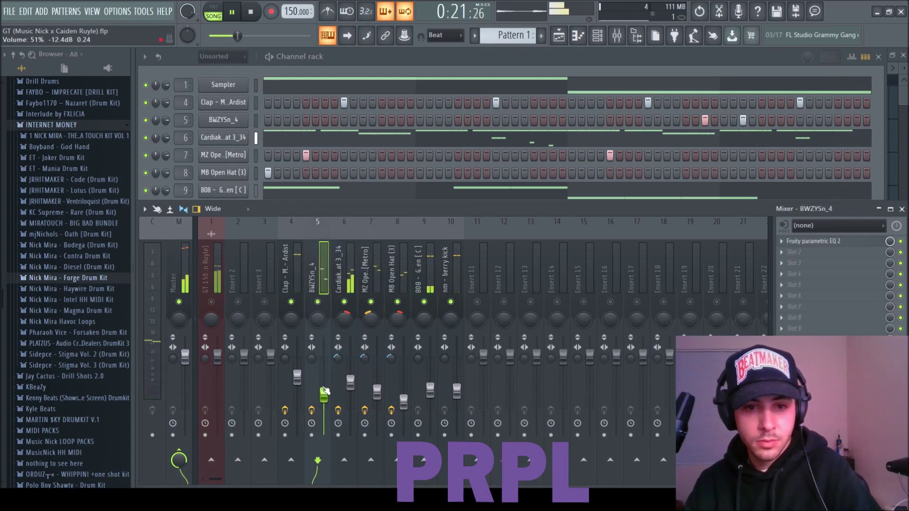
drag(219, 361, 218, 379)
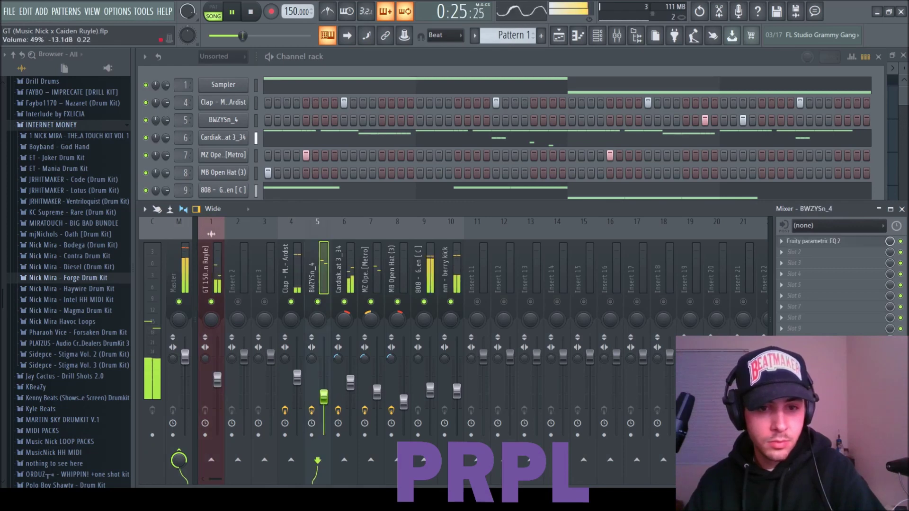
- Insert TRS Classic Clipper [64bit] on the Master with the MusicNick1 preset at 5.5 dB gain and -4.1 slope, and close its window
click(173, 268)
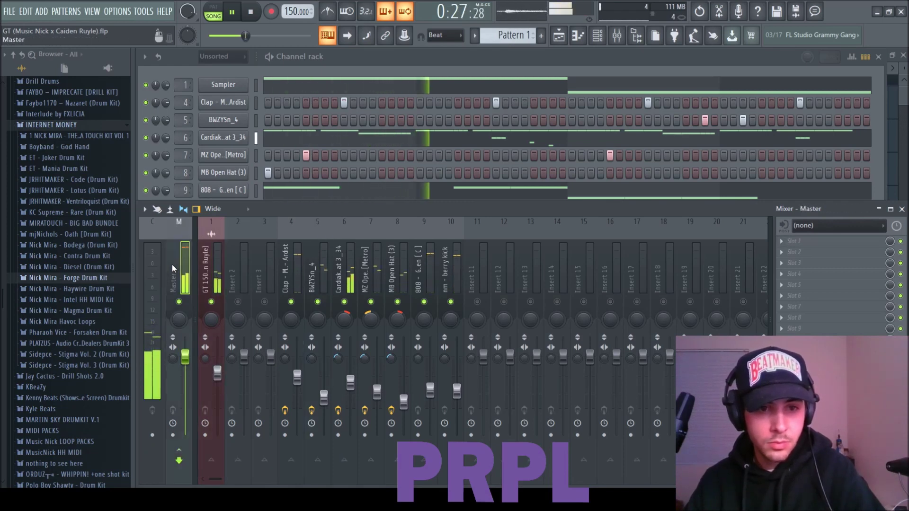
click(850, 245)
click(671, 288)
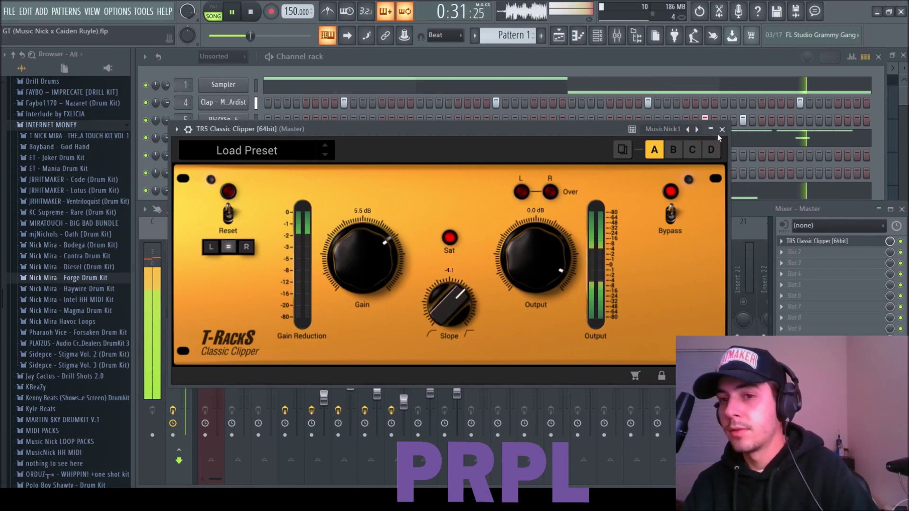
click(722, 129)
- Lower the clap, BWZYSn_4 snare, hi-hat and MZ Open Hat levels slightly in the mixer
click(297, 383)
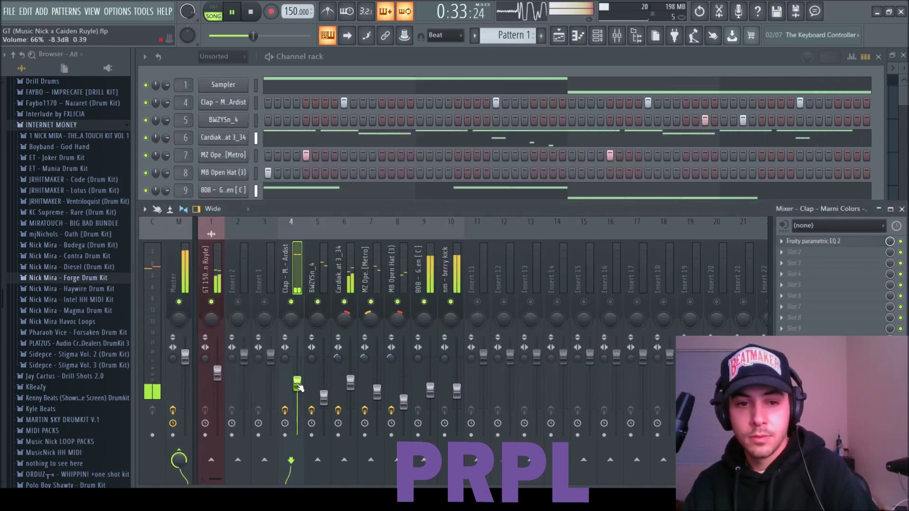
click(324, 398)
click(298, 388)
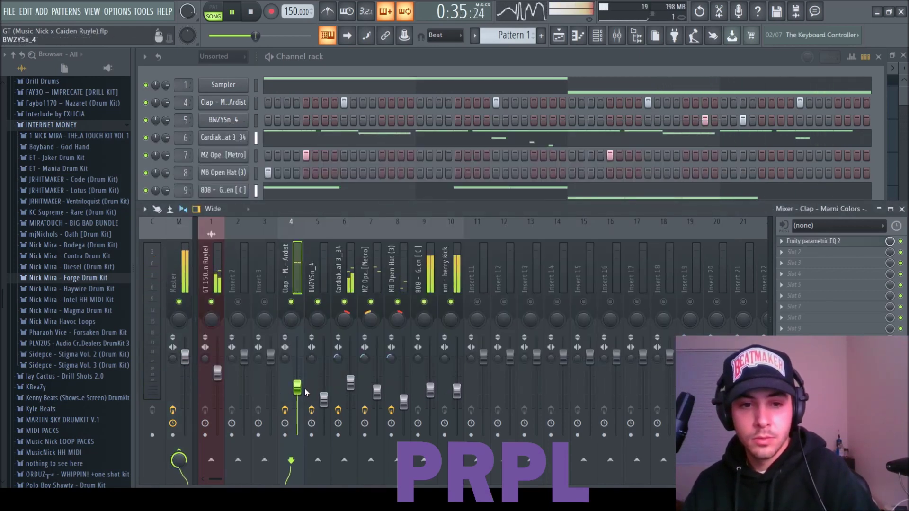
drag(350, 383, 378, 400)
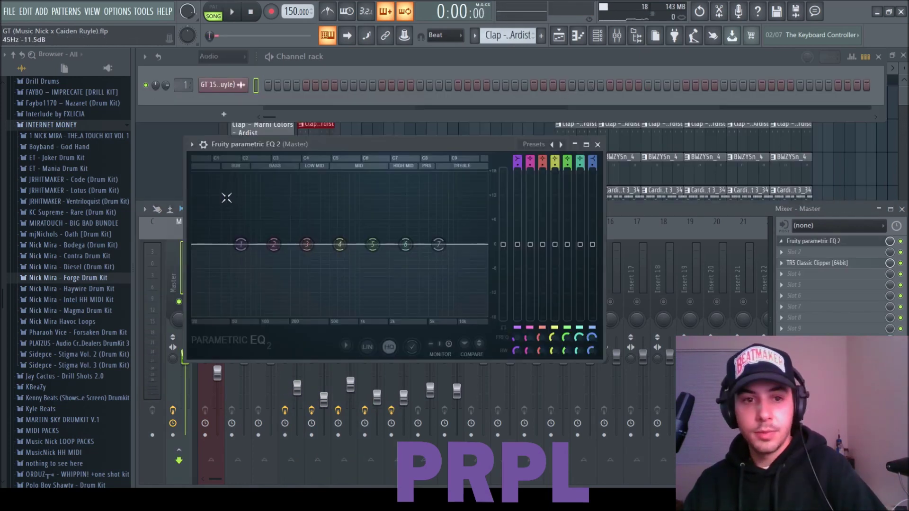
- Load the 30Hz + 18kHz cut preset in the Master's Fruity parametric EQ 2 and narrow both cuts to a midrange band during playback
key(space)
drag(209, 245, 275, 245)
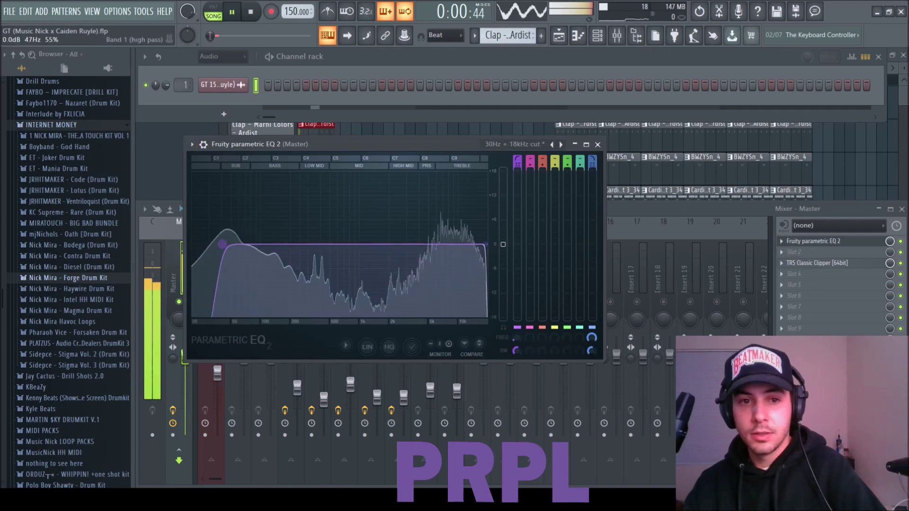
drag(484, 244, 400, 244)
key(space)
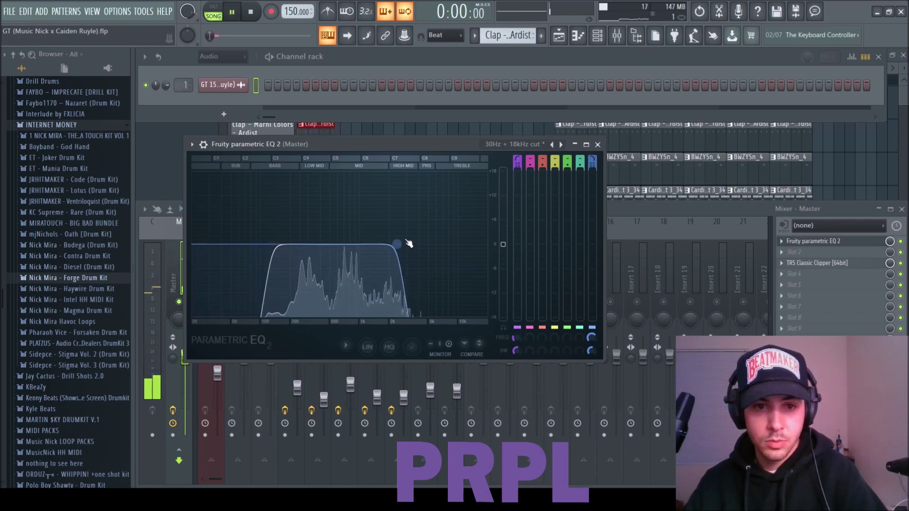
key(Escape)
- Raise the Param. EQ 2 - Mix level automation across bars 1 to 8 and move the clip from the kick track to Track 9
click(901, 104)
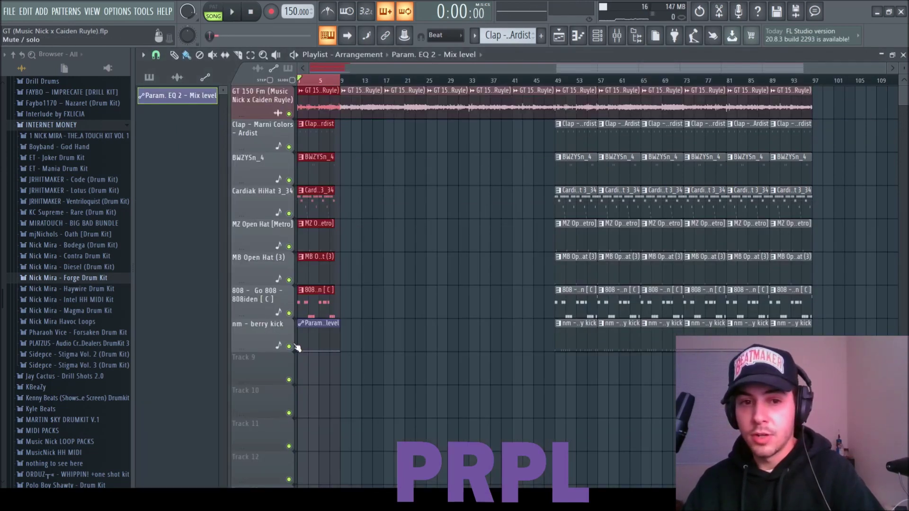
ctrl+click(413, 318)
scroll(299, 341, up, 3)
right_click(298, 341)
drag(299, 340, 298, 328)
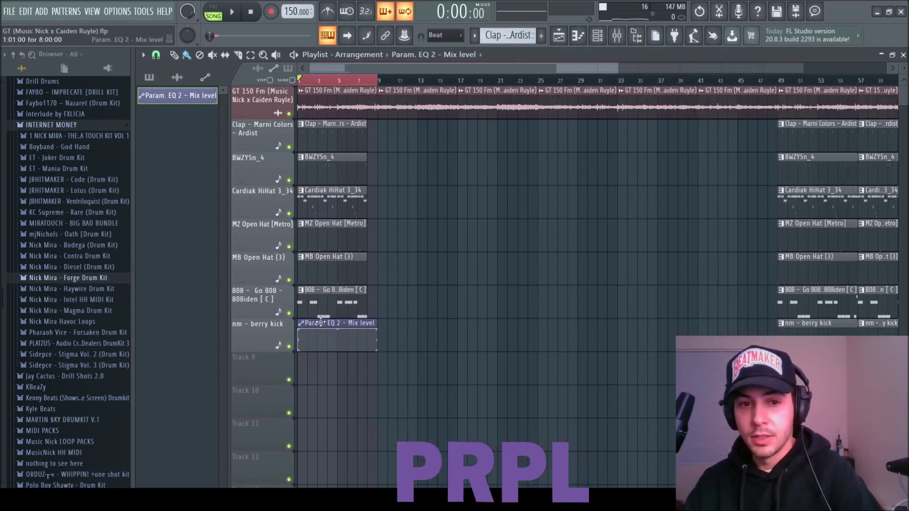
drag(321, 323, 320, 356)
- Copy the clap-to-808 clips to bars 9 to 16, and delete the BWZYSn_4 and MZ Open Hat copies there during playback
drag(800, 295, 410, 167)
ctrl+click(304, 80)
key(space)
scroll(361, 246, down, 2)
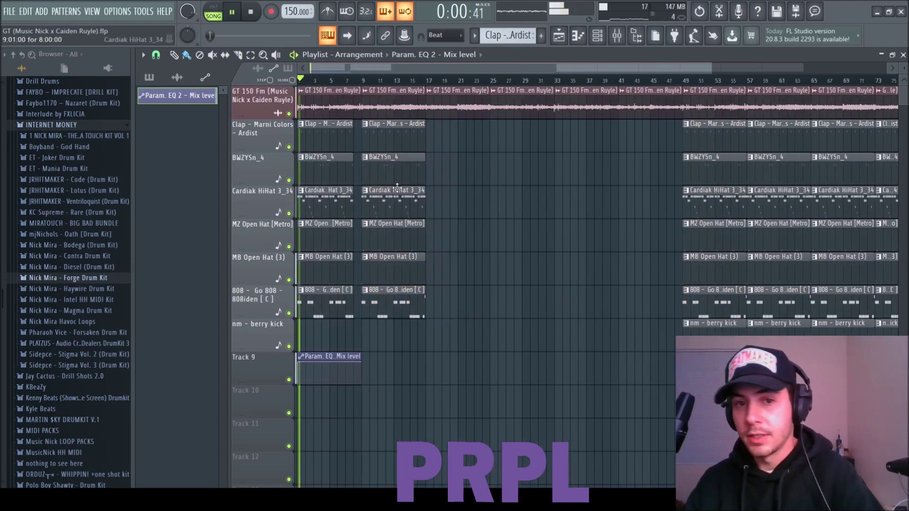
right_click(402, 244)
scroll(400, 217, down, 2)
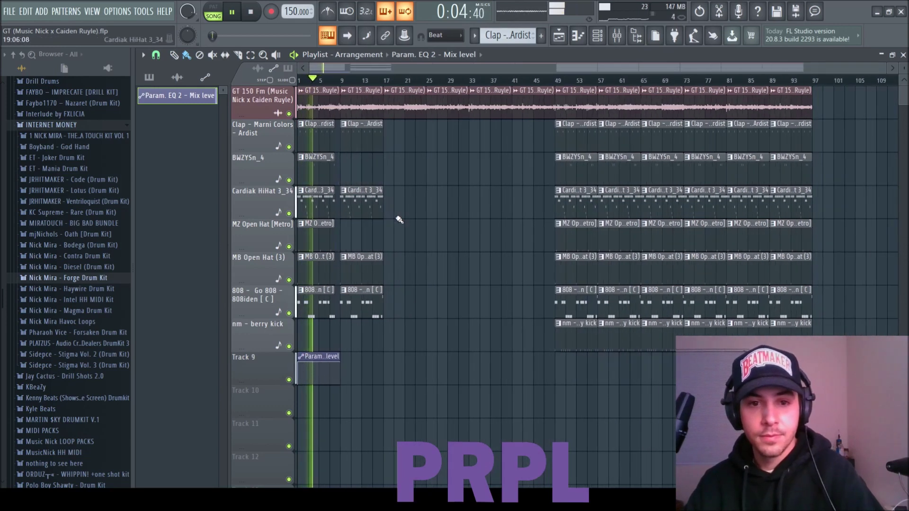
- Copy an eight-bar set of all drum, 808 and kick clips to bar 17, and touch up the clap and snare levels in the mixer
mouse_move(585, 340)
mouse_down()
mouse_move(574, 135)
mouse_move(399, 152)
mouse_up()
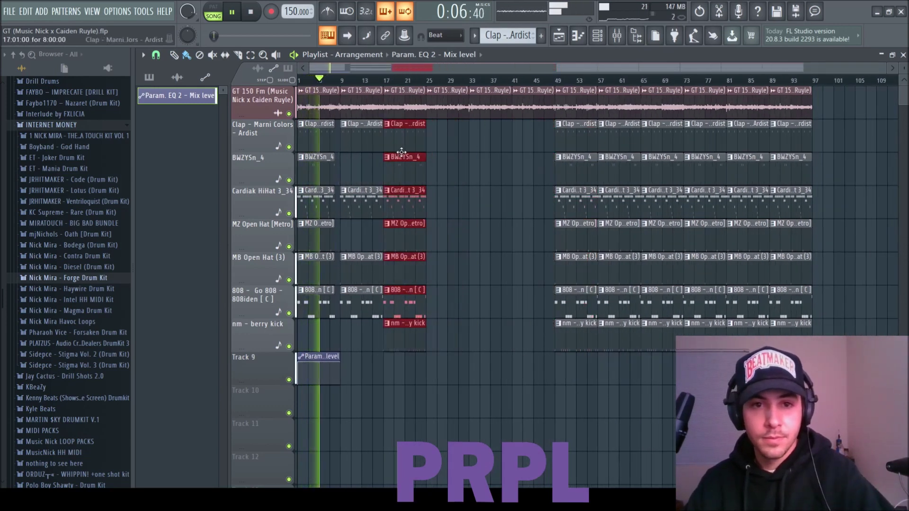
key(F9)
click(302, 391)
click(323, 400)
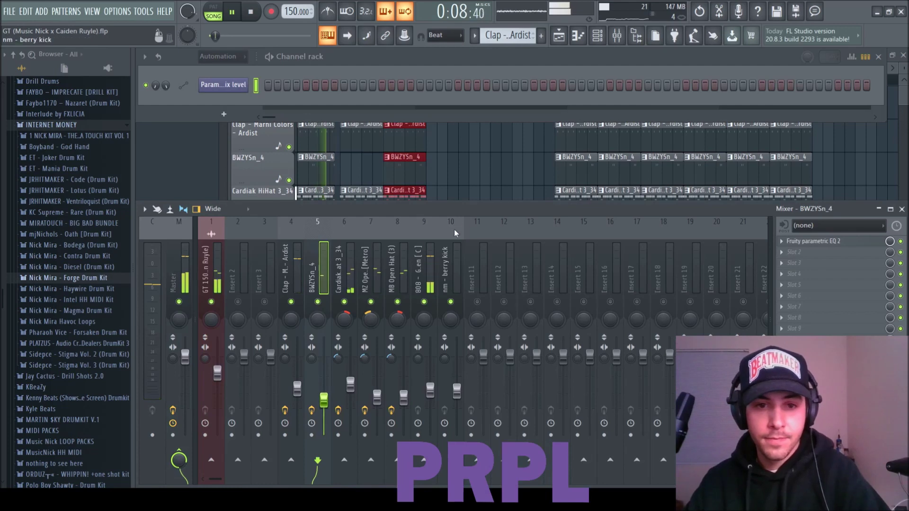
key(F5)
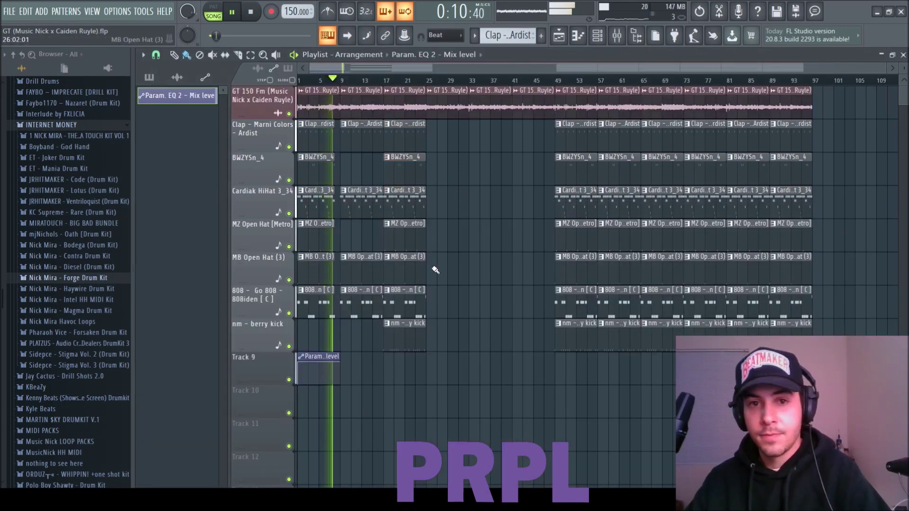
- Shorten the bar 17 drum, 808 and kick clips to seven bars, and copy a full eight-bar set of them to bar 25
scroll(428, 294, up, 1)
drag(428, 334, 368, 147)
scroll(418, 183, down, 5)
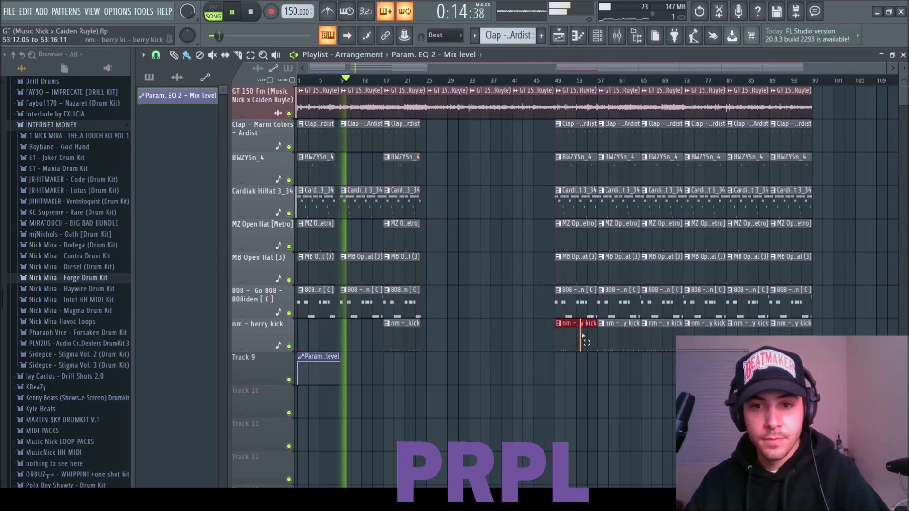
key(ctrl+b)
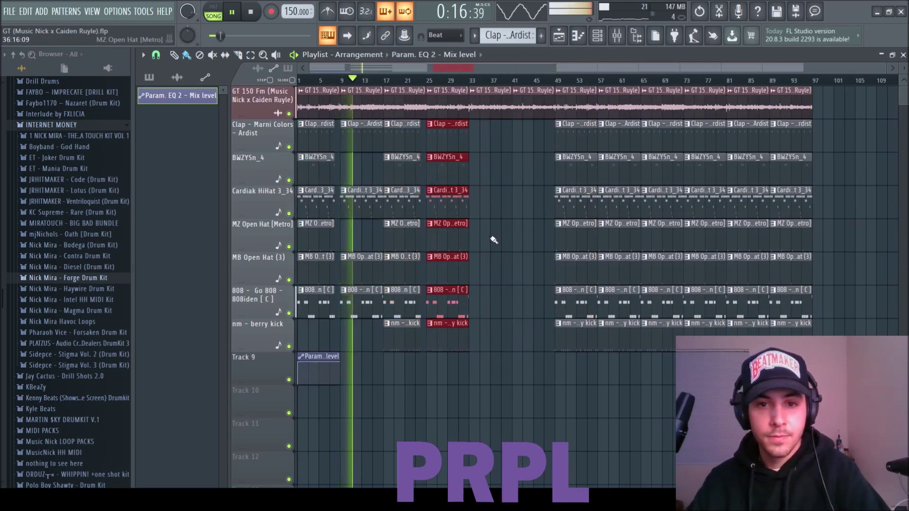
- Touch up the 808 and kick levels in the mixer, and return to the playlist with the copied clips deselected
scroll(494, 240, up, 2)
key(F6)
key(F9)
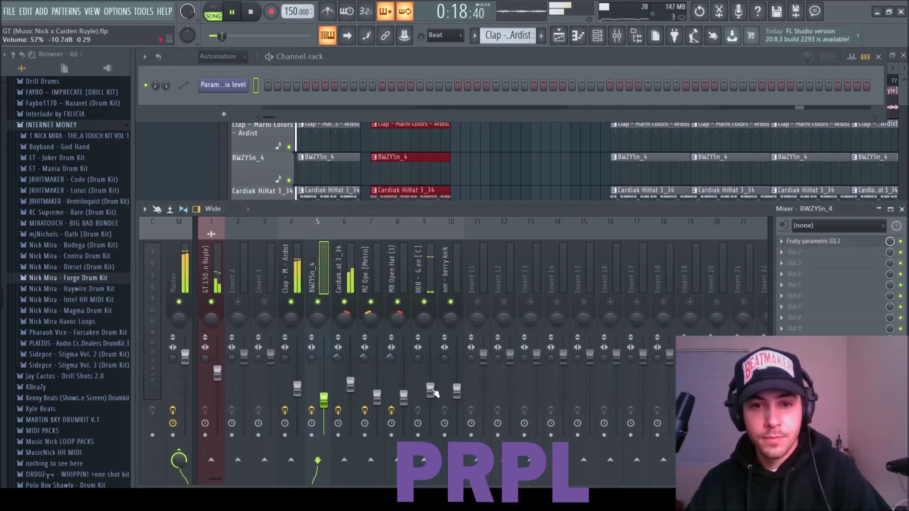
click(450, 386)
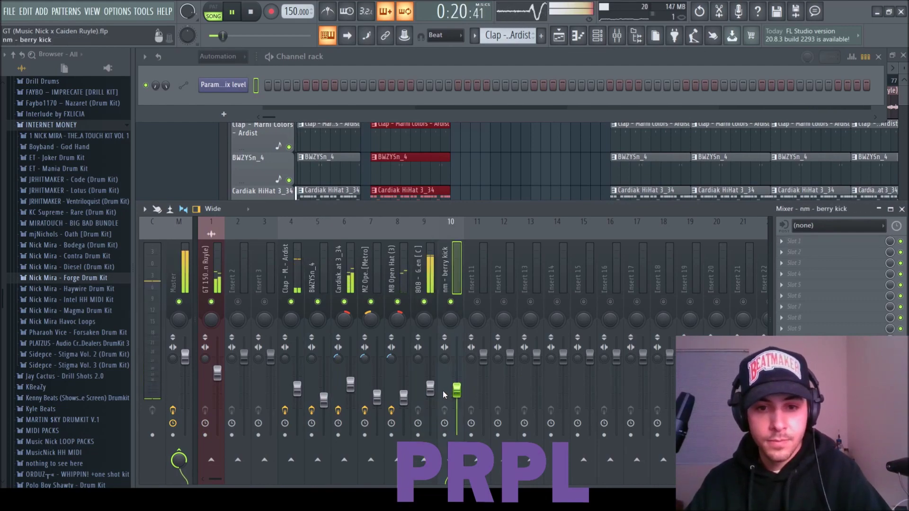
ctrl+click(542, 150)
scroll(461, 275, down, 3)
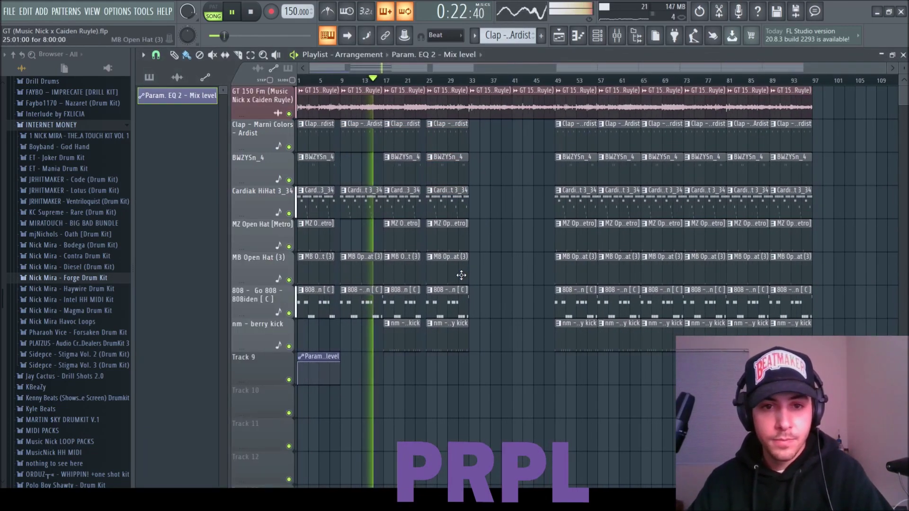
- Slice the last half bar off the bar 25 clips, and copy the clap, Cardiak HiHat, MB Open Hat and 808 clips to bar 33
scroll(462, 274, up, 2)
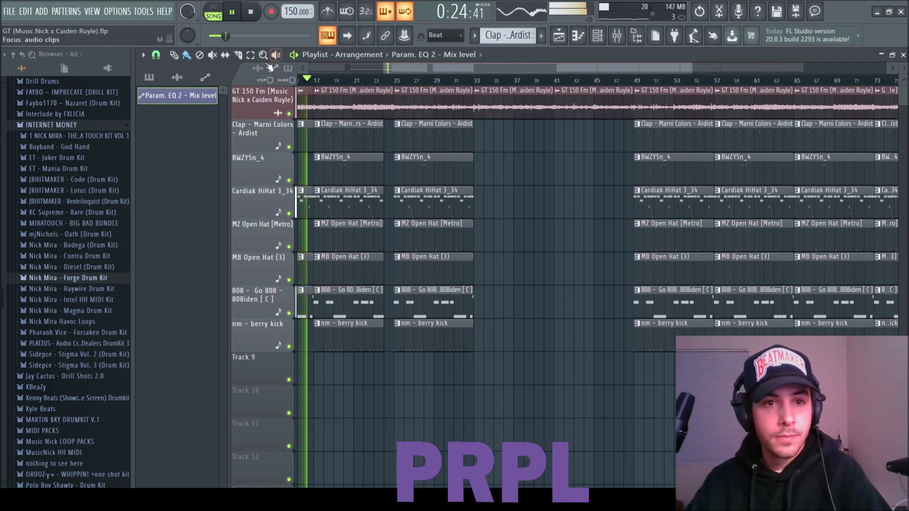
click(242, 60)
scroll(468, 158, up, 3)
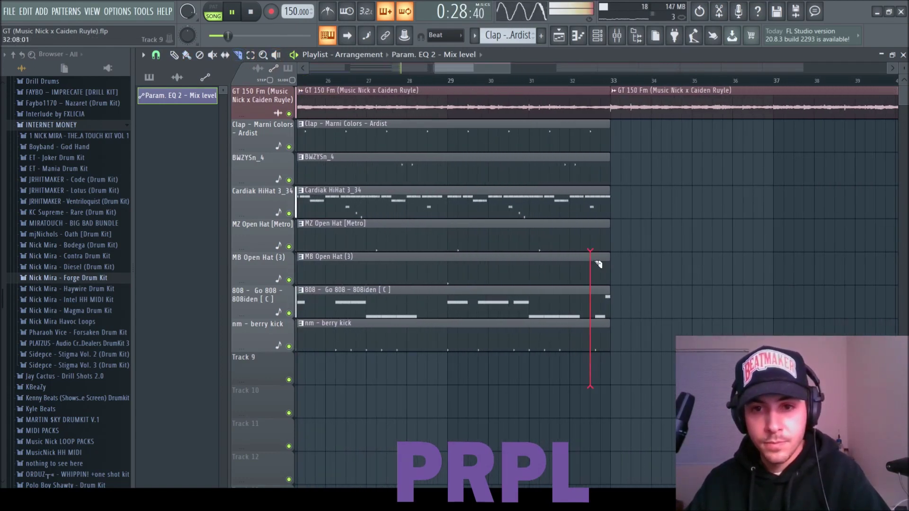
scroll(599, 320, down, 4)
click(186, 55)
scroll(523, 303, down, 1)
drag(387, 322, 515, 150)
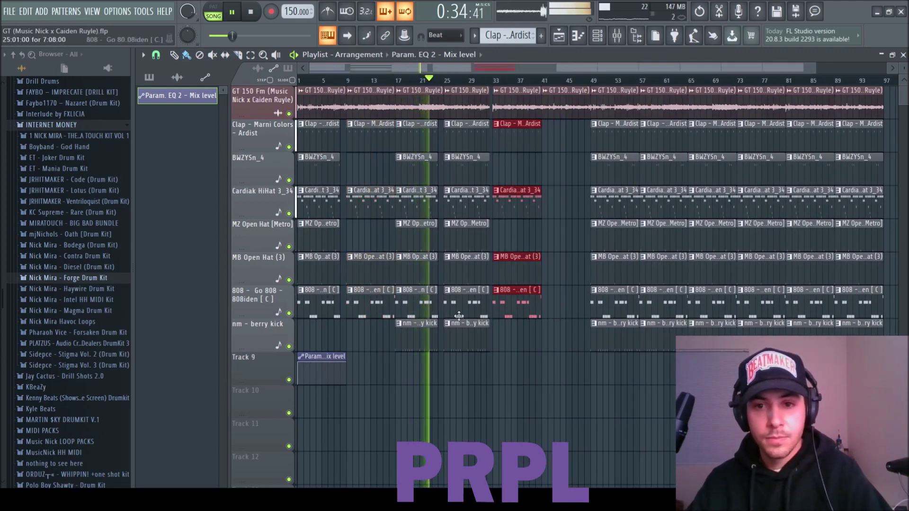
drag(321, 417, 397, 436)
drag(320, 307, 564, 143)
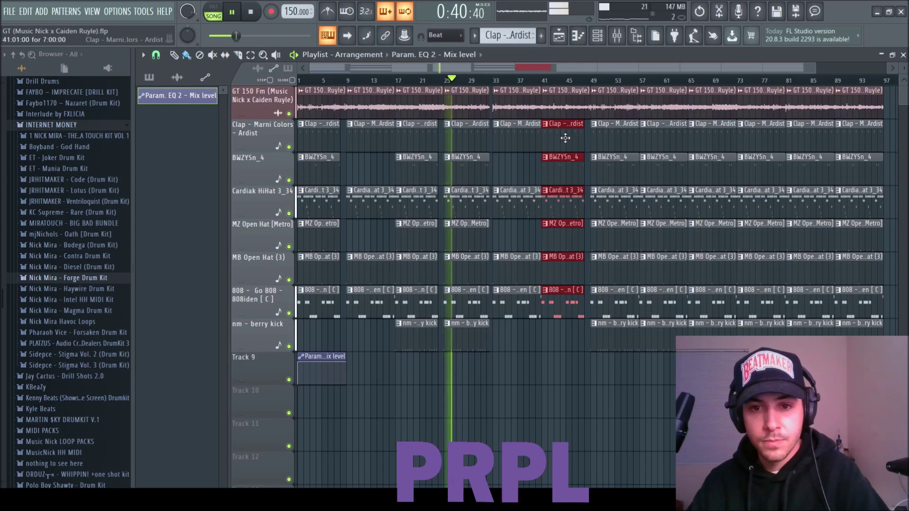
key(ctrl+z)
click(603, 366)
key(ctrl+z)
- Copy a full eight-bar set of the drum, 808 and kick clips to bar 41, and delete the clap copy there
drag(619, 367, 556, 135)
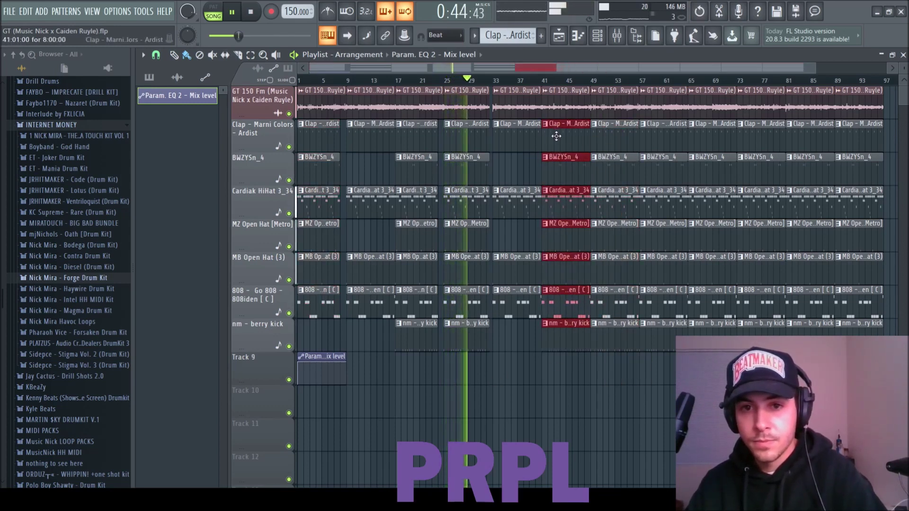
right_click(556, 136)
- Lower the BWZYSn_4 and MZ Open Hat levels slightly in the mixer
key(F9)
drag(324, 401, 378, 401)
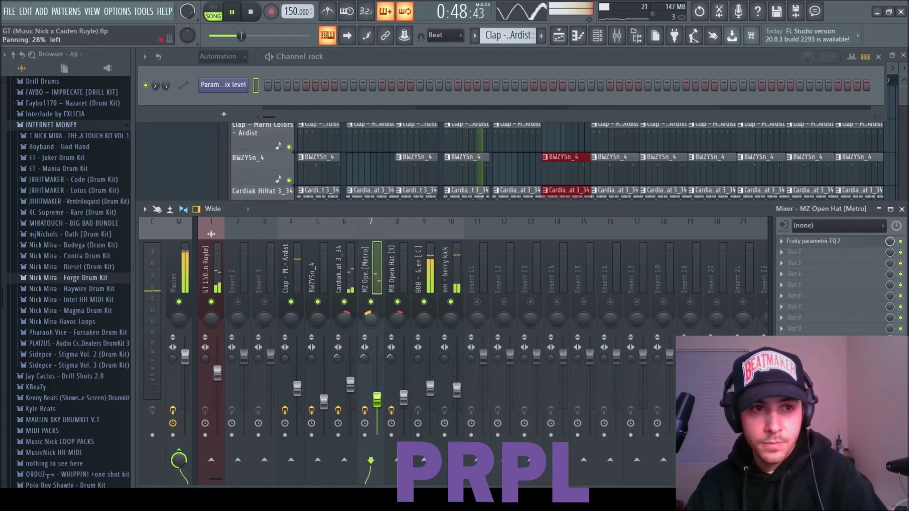
right_click(515, 172)
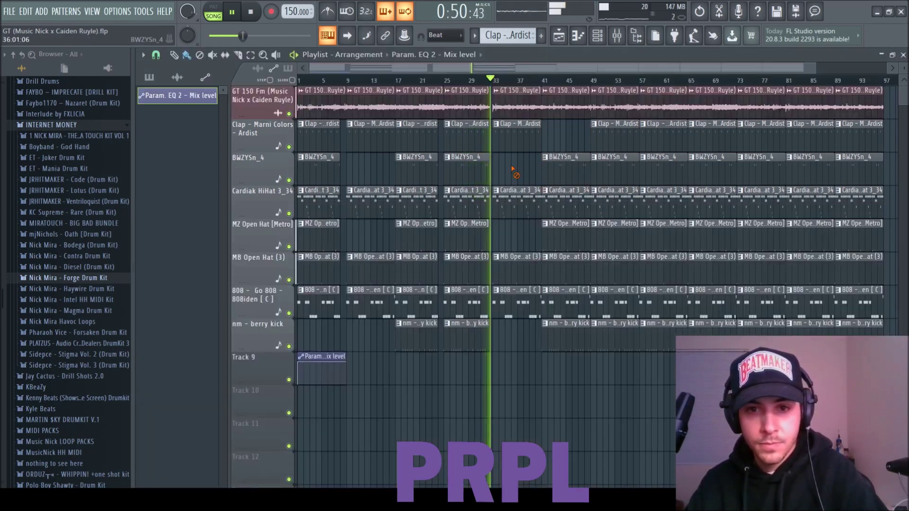
scroll(518, 284, down, 1)
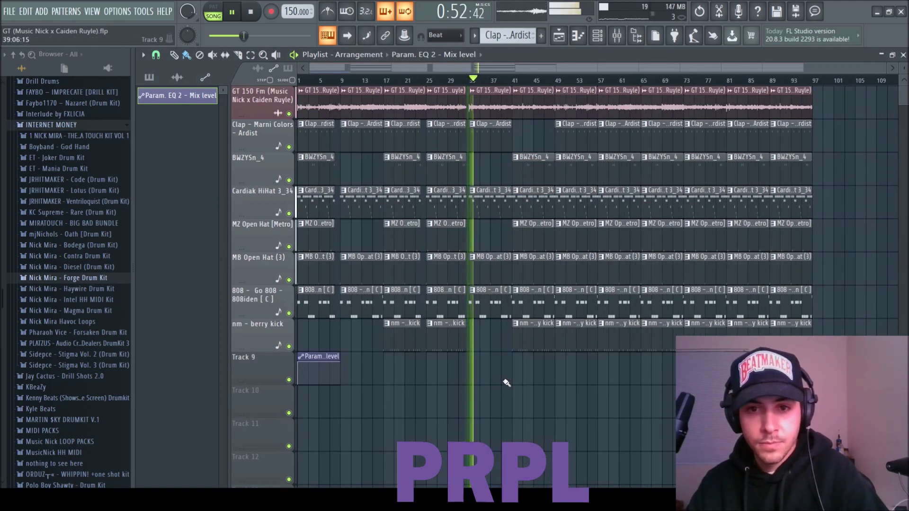
- Lower the melody loop track to 77% (-5.4 dB), bring the clap down slightly in the mixer, and save the project
key(F9)
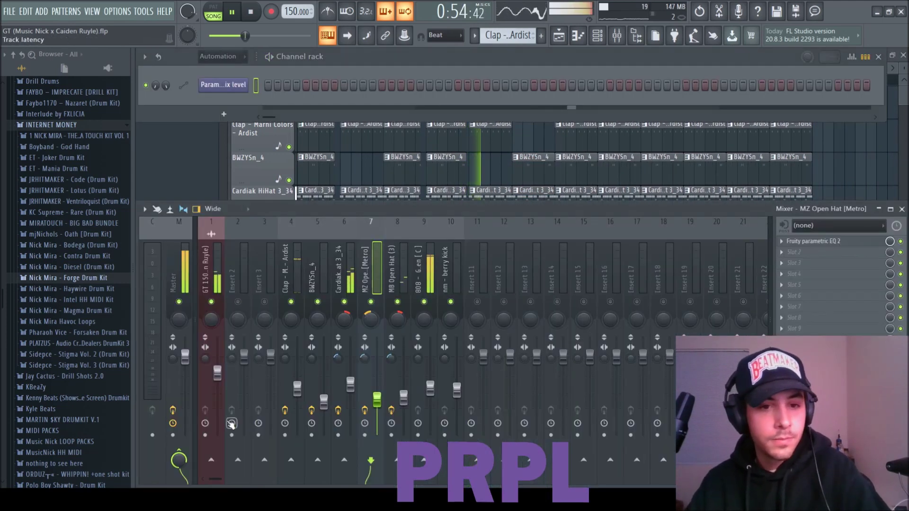
drag(219, 387, 218, 400)
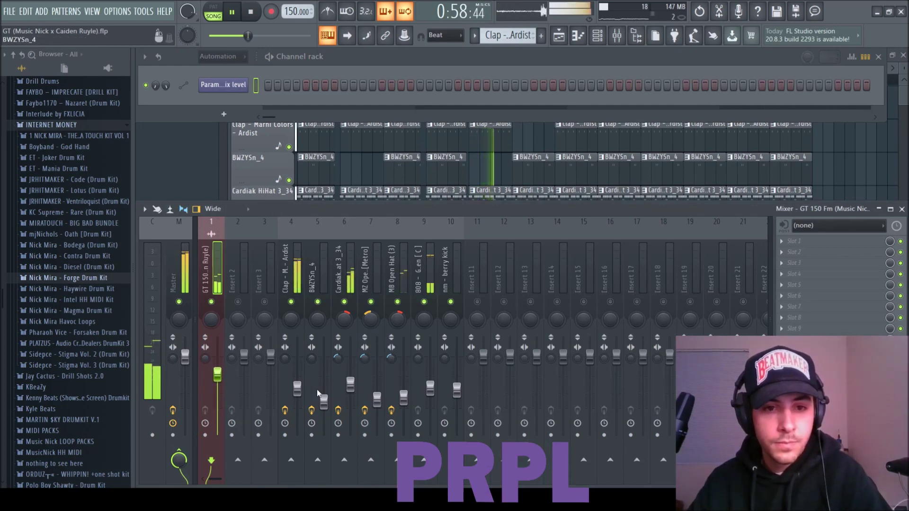
click(296, 388)
click(220, 376)
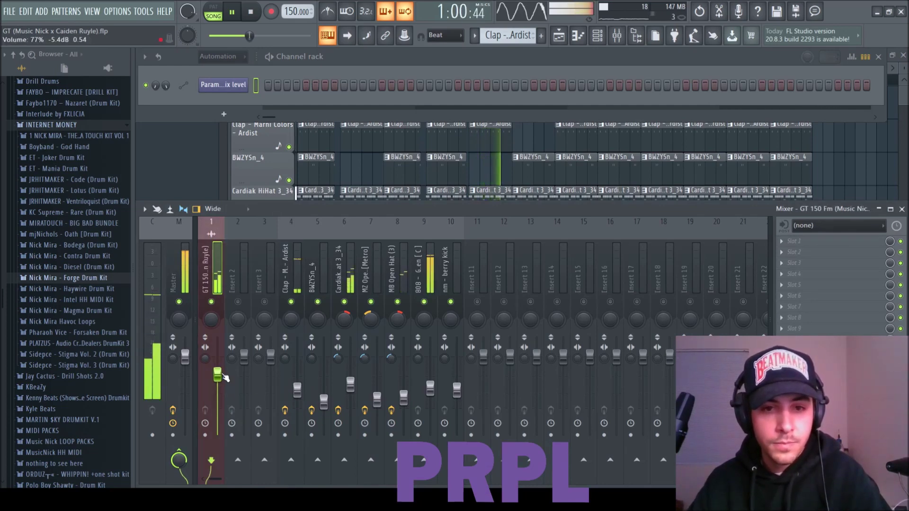
right_click(508, 164)
key(ctrl+s)
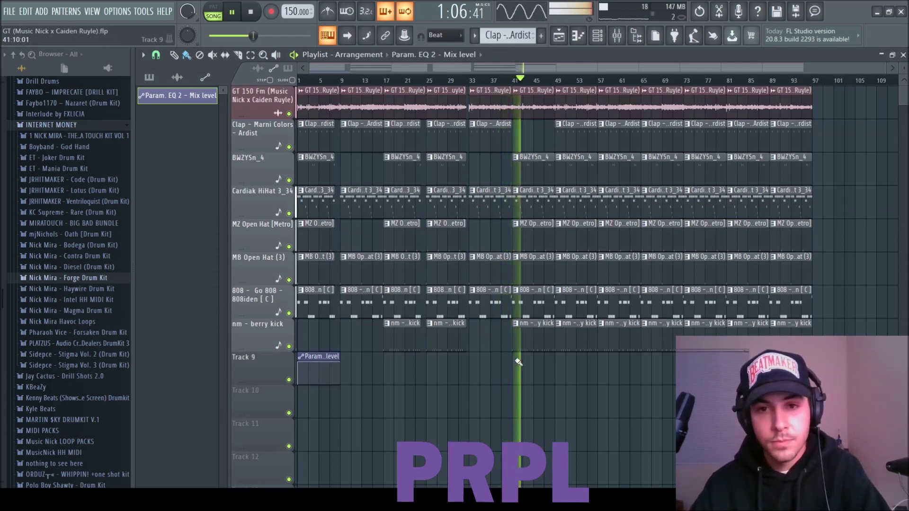
- Shorten the bar 41 snare, hat, 808 and kick clips to seven bars
scroll(545, 341, up, 4)
scroll(551, 346, up, 2)
drag(572, 345, 607, 179)
scroll(587, 170, down, 4)
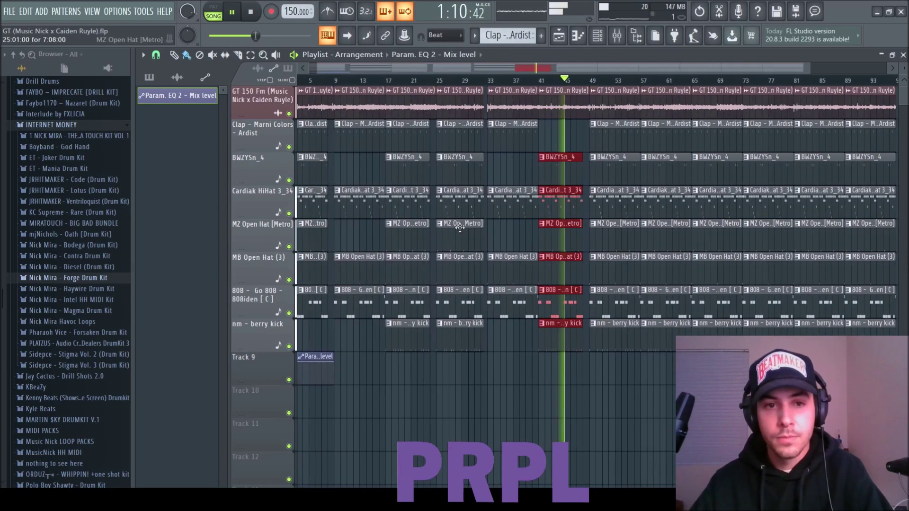
- Delete all melody, drum, 808 and kick clips from bar 49 onward
drag(479, 68, 589, 69)
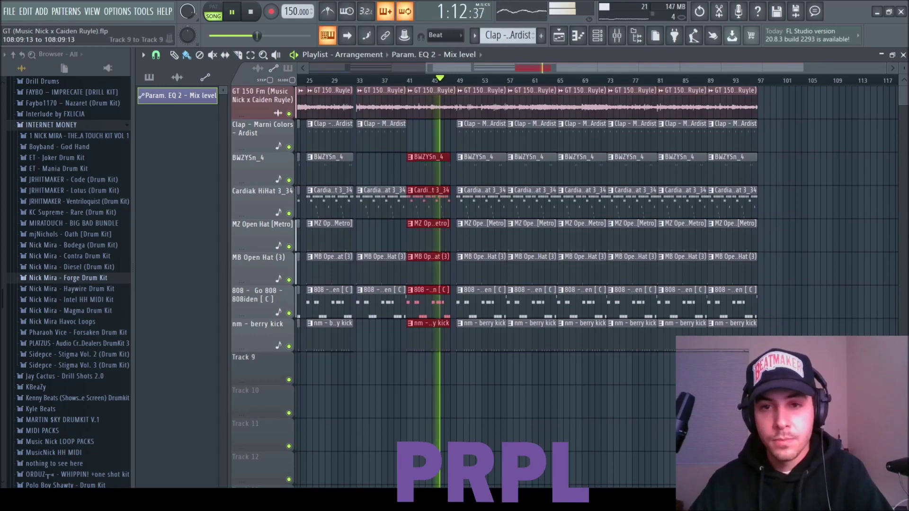
drag(828, 371, 477, 87)
key(Delete)
- Copy all melody, drum, 808 and kick clips of bars 9 to 48 to bar 49
drag(812, 385, 396, 71)
scroll(396, 69, down, 2)
key(ctrl+b)
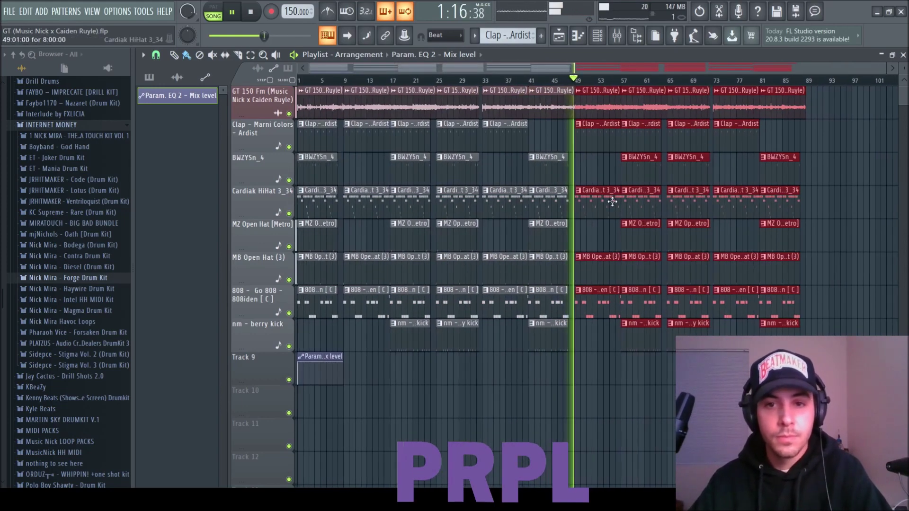
- Shorten the BWZYSn_4 clip at bar 41 to six and a half bars, and move playback to around bar 44
click(567, 178)
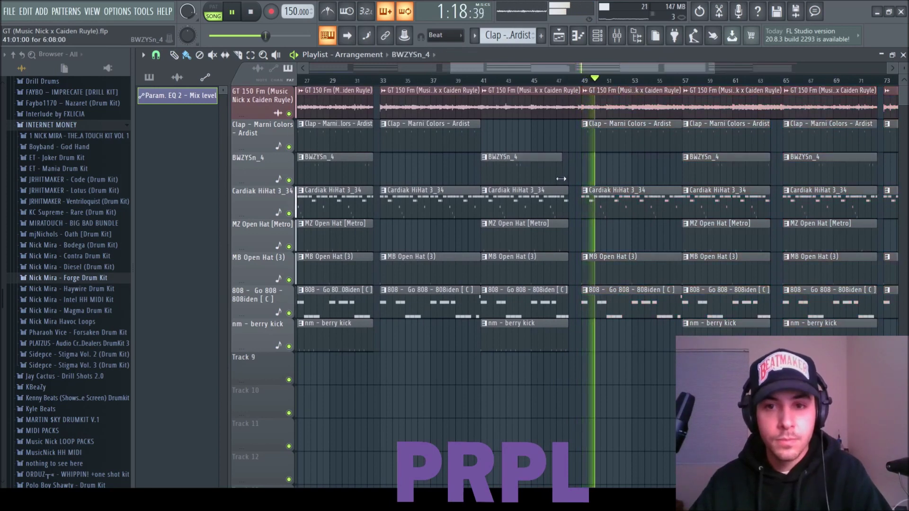
click(524, 80)
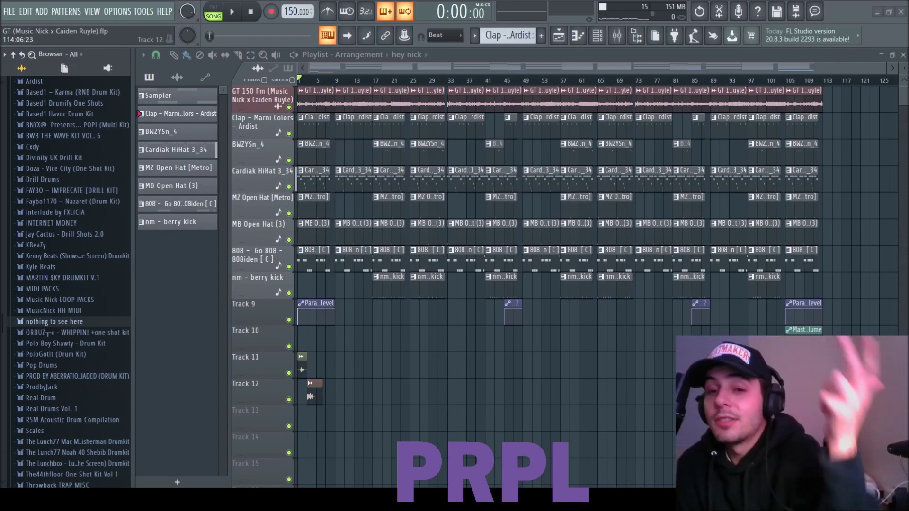
- Play the finished arrangement from the beginning
click(234, 16)
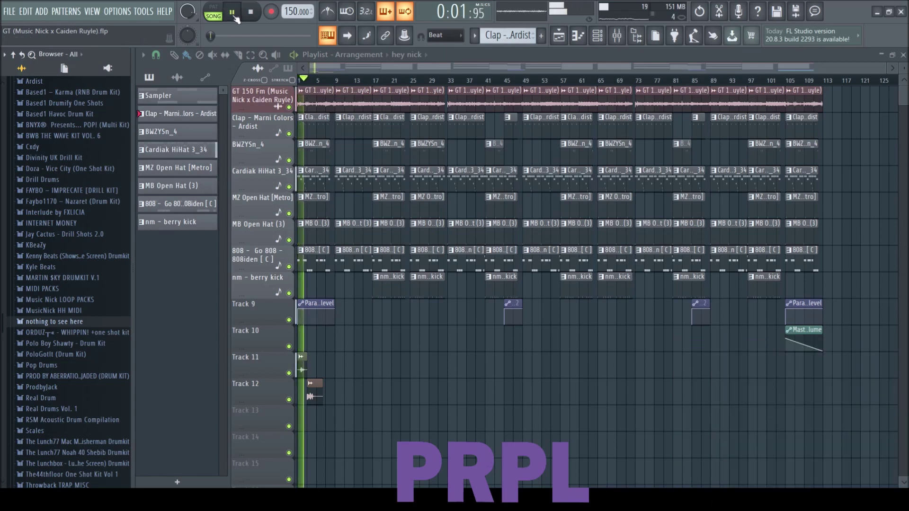